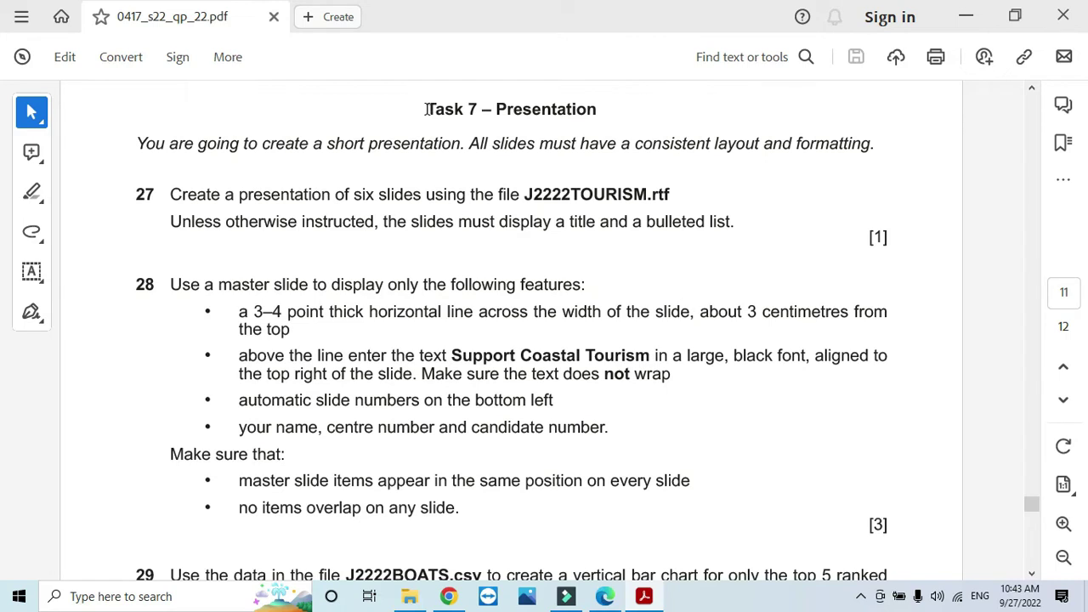
# Step: Review the Task 7 Presentation heading, introduction and question 27 instruction in the task sheet
pyautogui.tripleClick(427, 109)
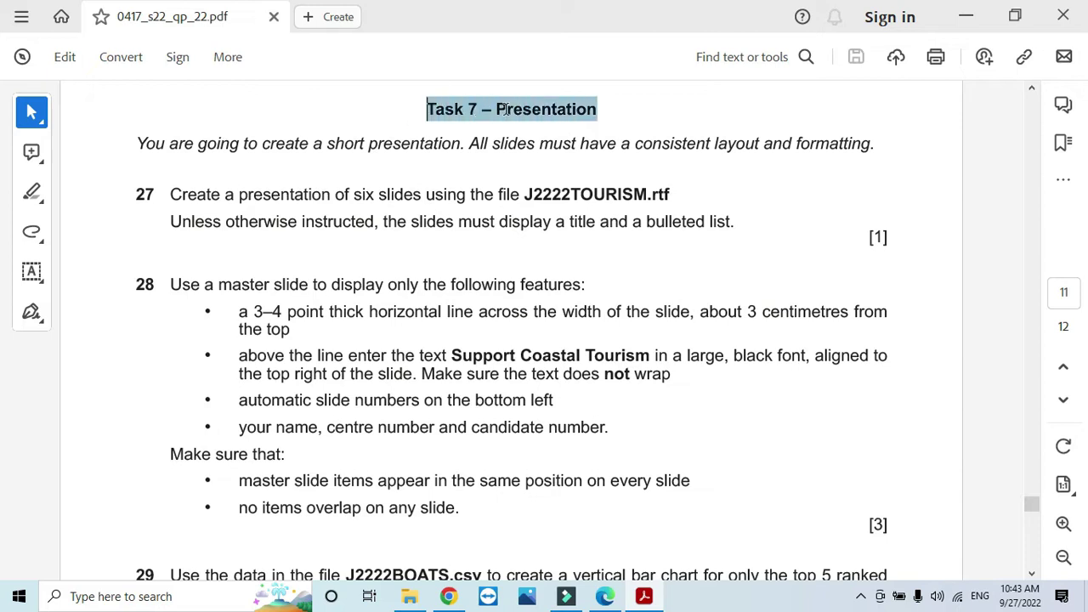
pyautogui.click(292, 189)
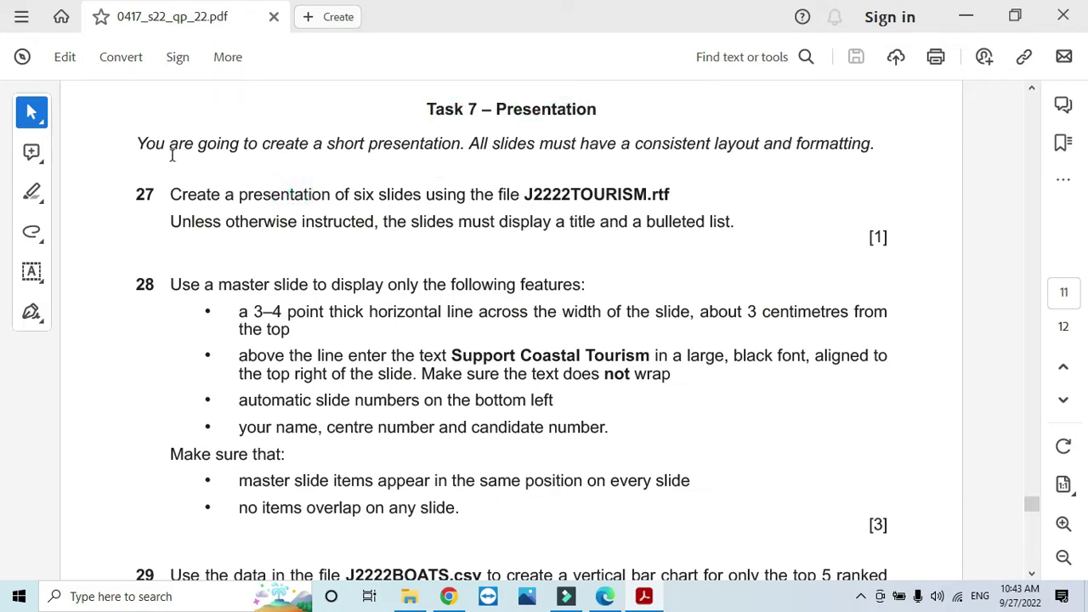
pyautogui.moveTo(134, 146); pyautogui.dragTo(849, 153)
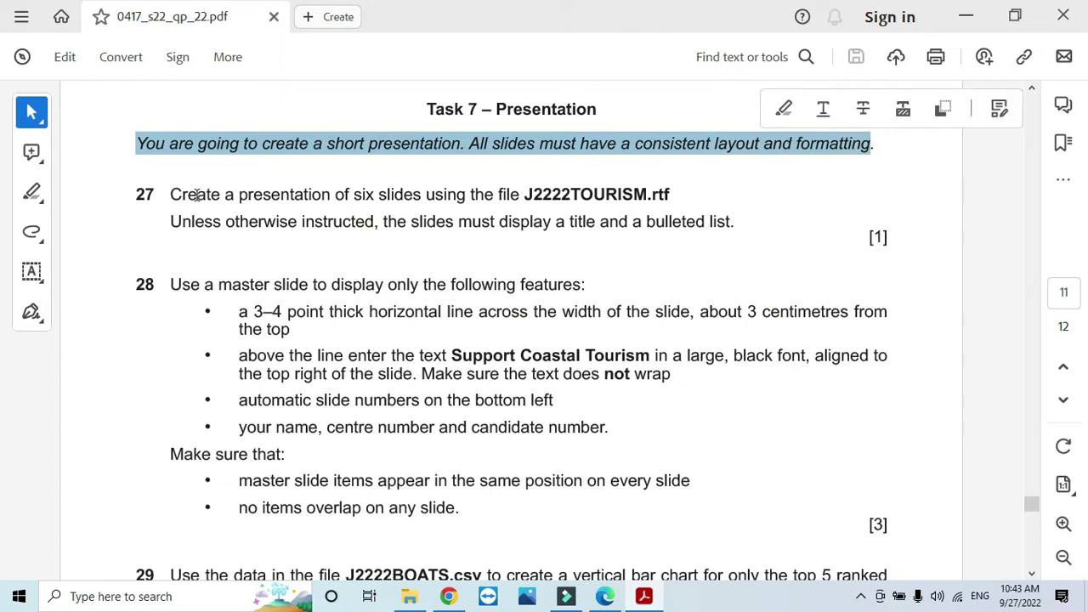
pyautogui.click(171, 193)
pyautogui.moveTo(171, 194); pyautogui.dragTo(537, 198)
pyautogui.moveTo(619, 197); pyautogui.dragTo(671, 197)
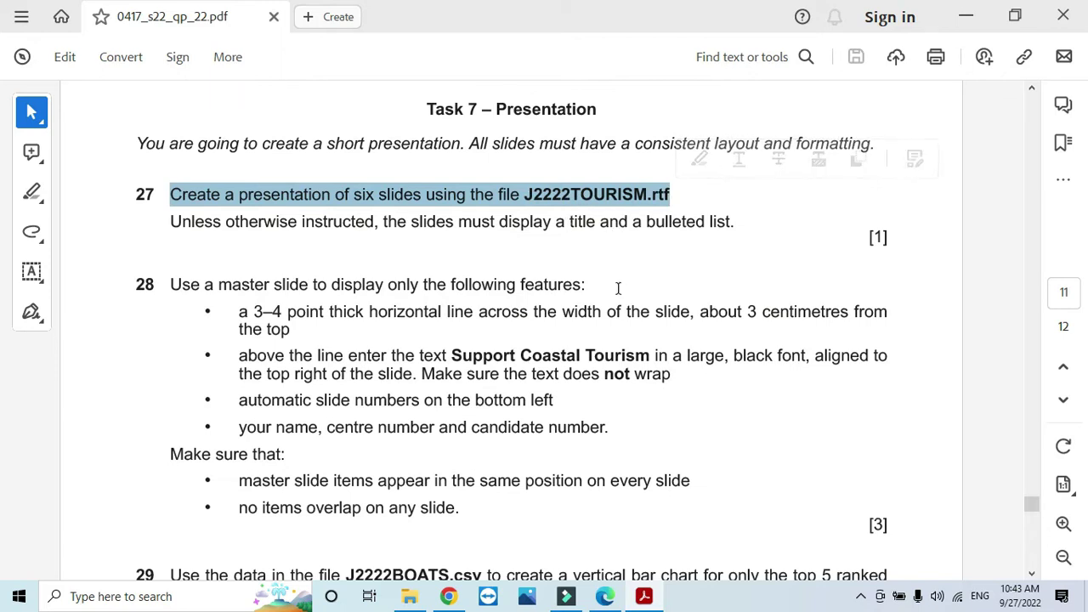
# Step: Launch PowerPoint from the Windows search
pyautogui.click(178, 598)
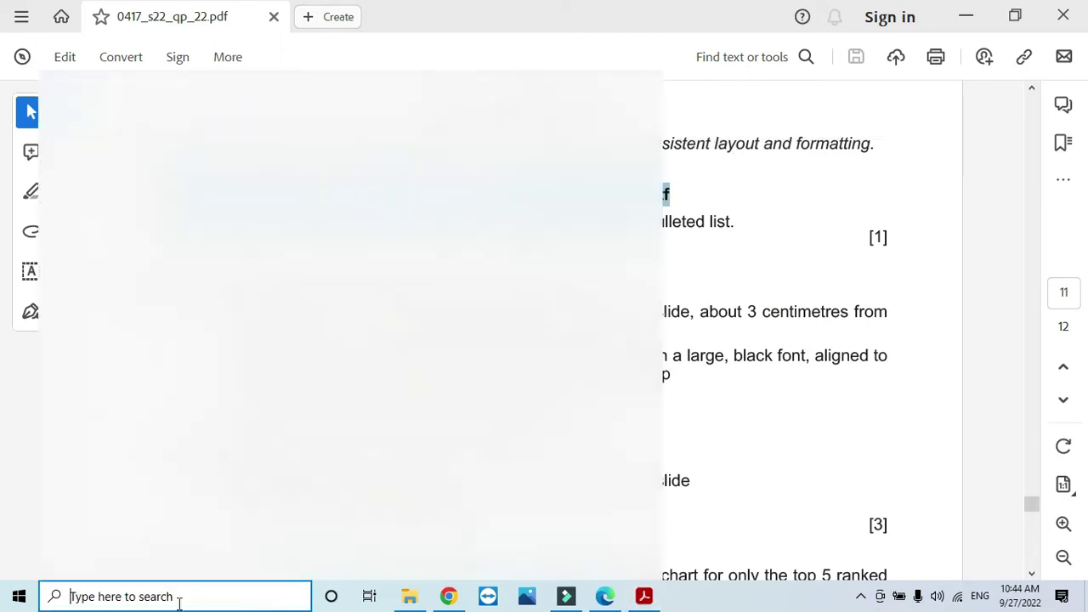
pyautogui.write('p')
pyautogui.click(81, 169)
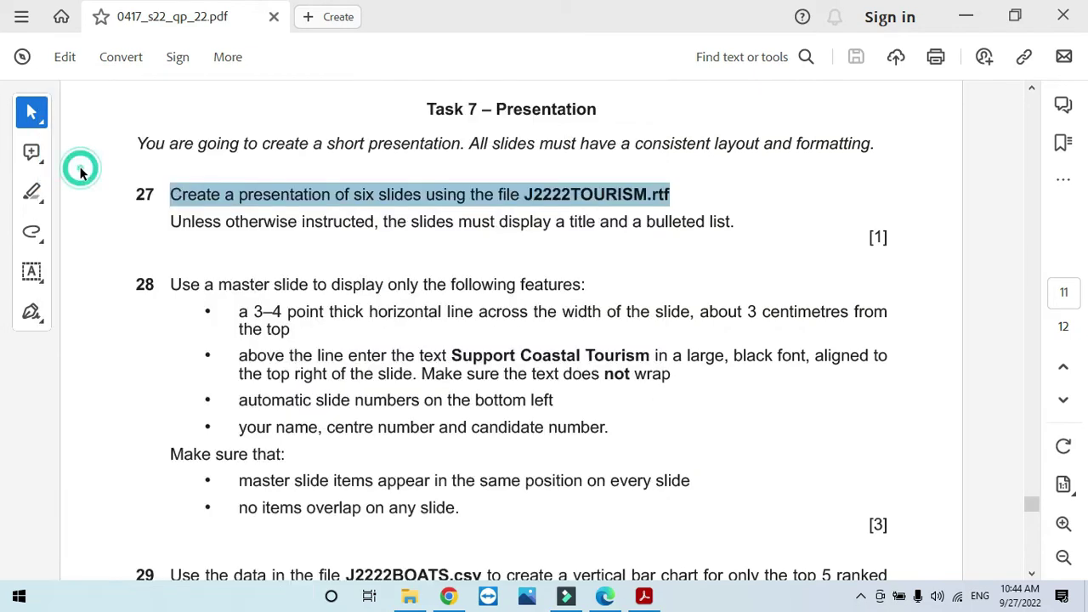
# Step: Open J2222TOURISM.rtf from the June 2222 folder, showing All Files
pyautogui.click(111, 283)
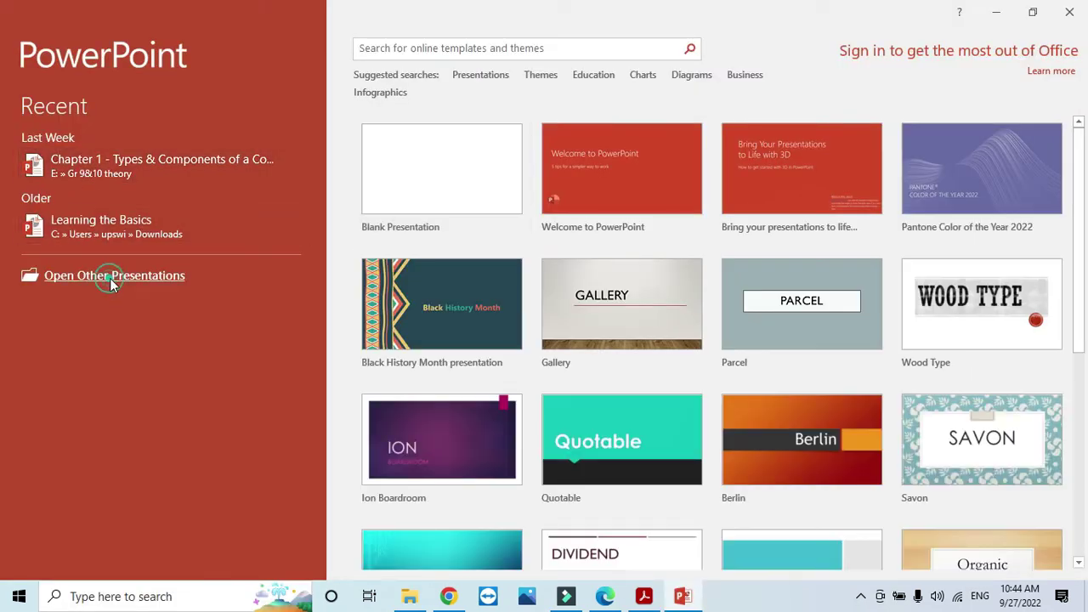
pyautogui.click(194, 312)
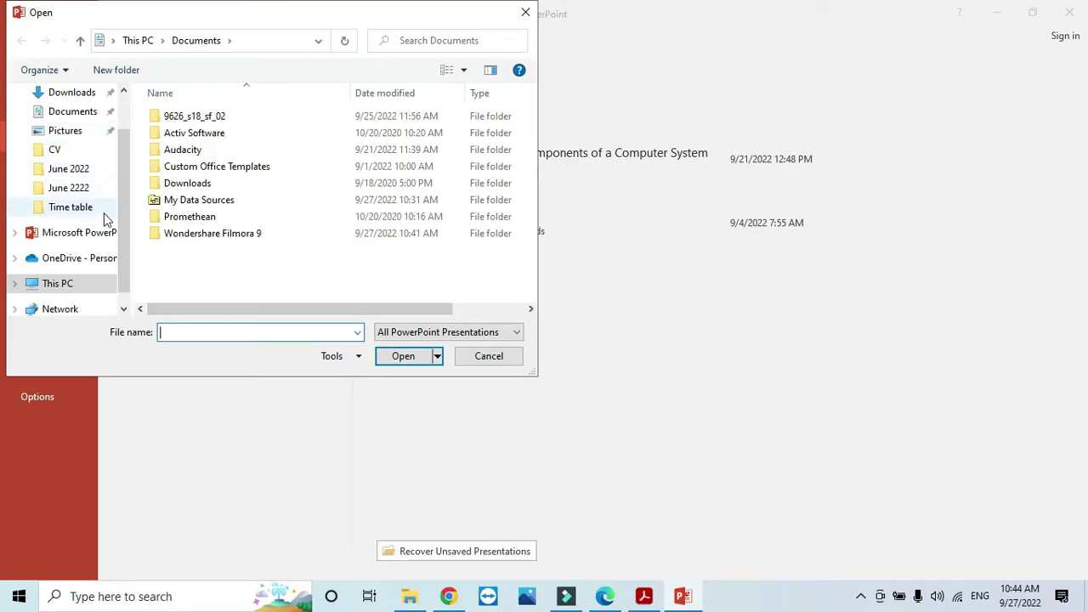
pyautogui.click(78, 170)
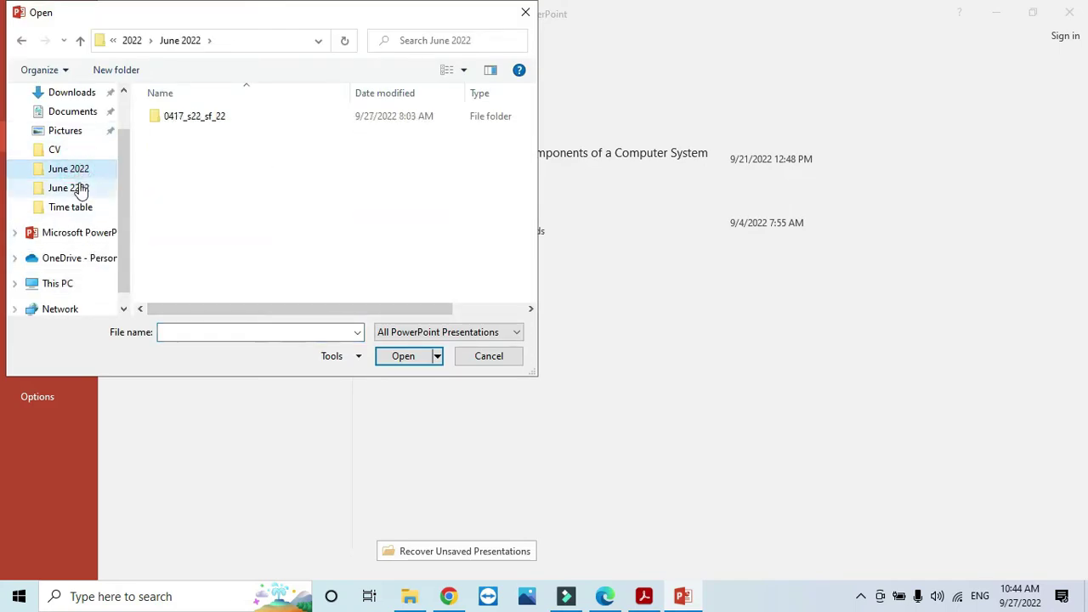
pyautogui.click(74, 187)
pyautogui.click(413, 333)
pyautogui.click(394, 348)
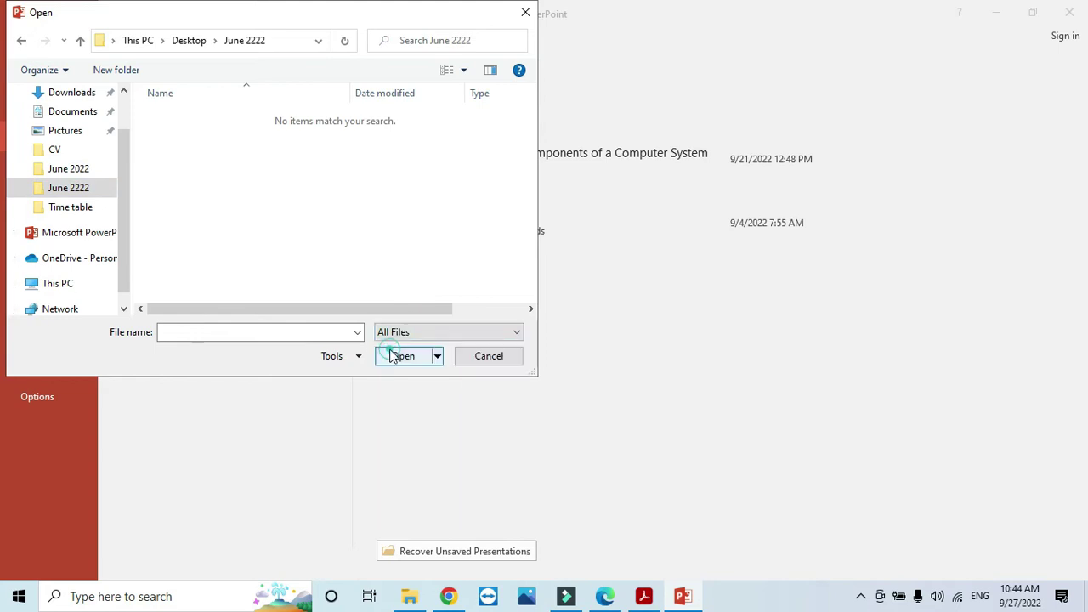
pyautogui.click(220, 248)
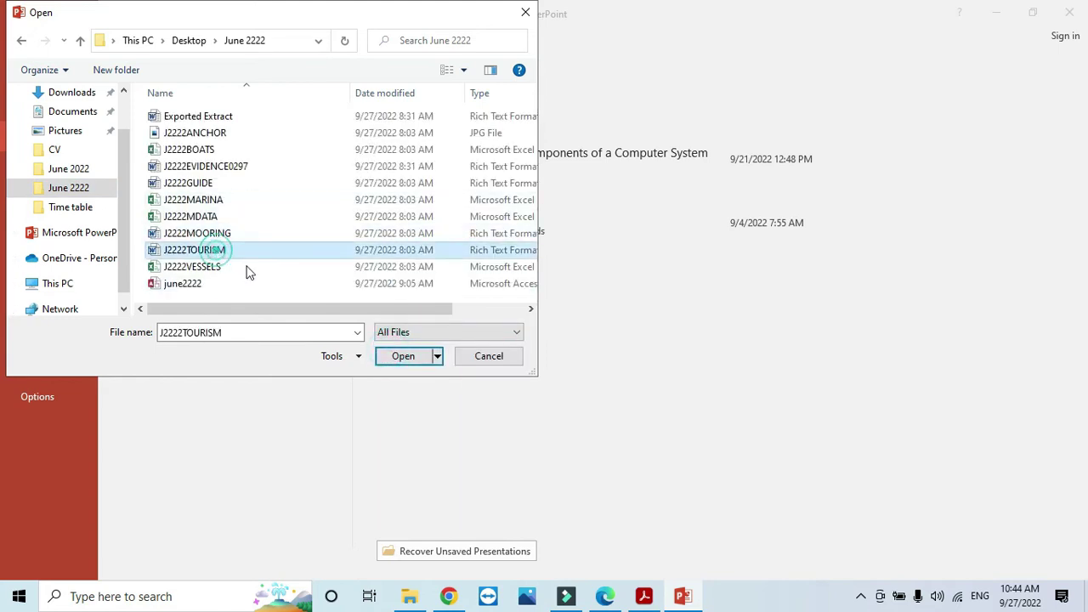
pyautogui.click(387, 355)
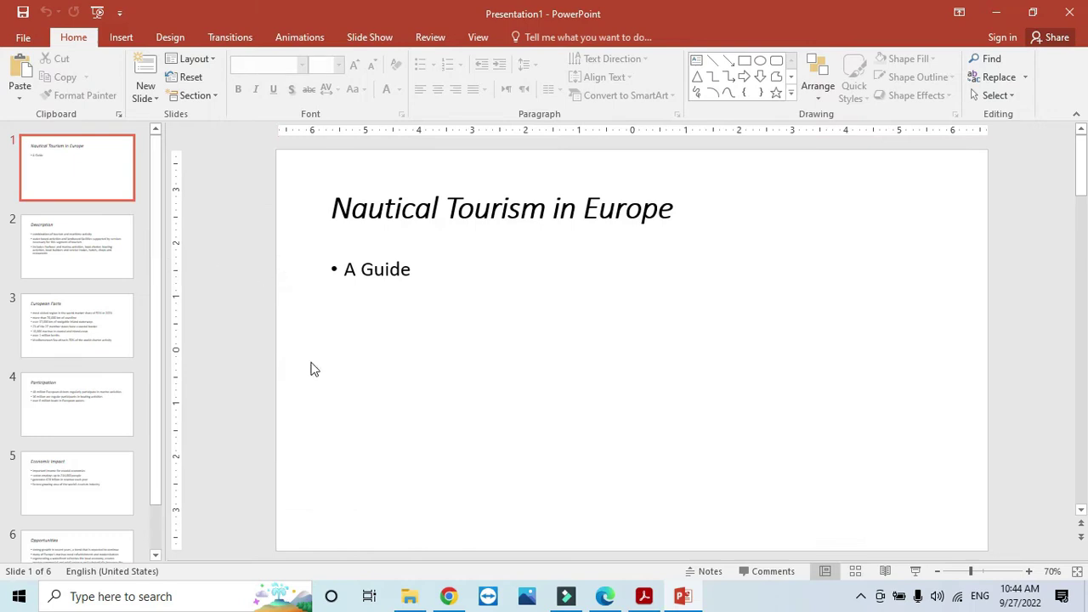
# Step: Read the title-and-bulleted-list instruction and question 28's master slide instruction in the exam paper
pyautogui.click(643, 596)
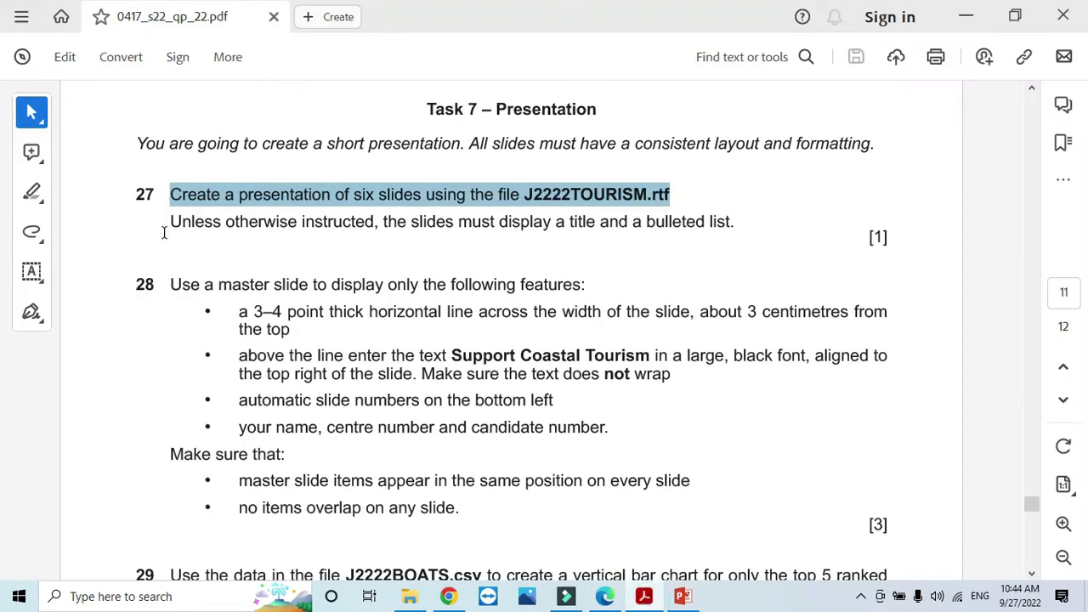
pyautogui.moveTo(167, 223); pyautogui.dragTo(734, 226)
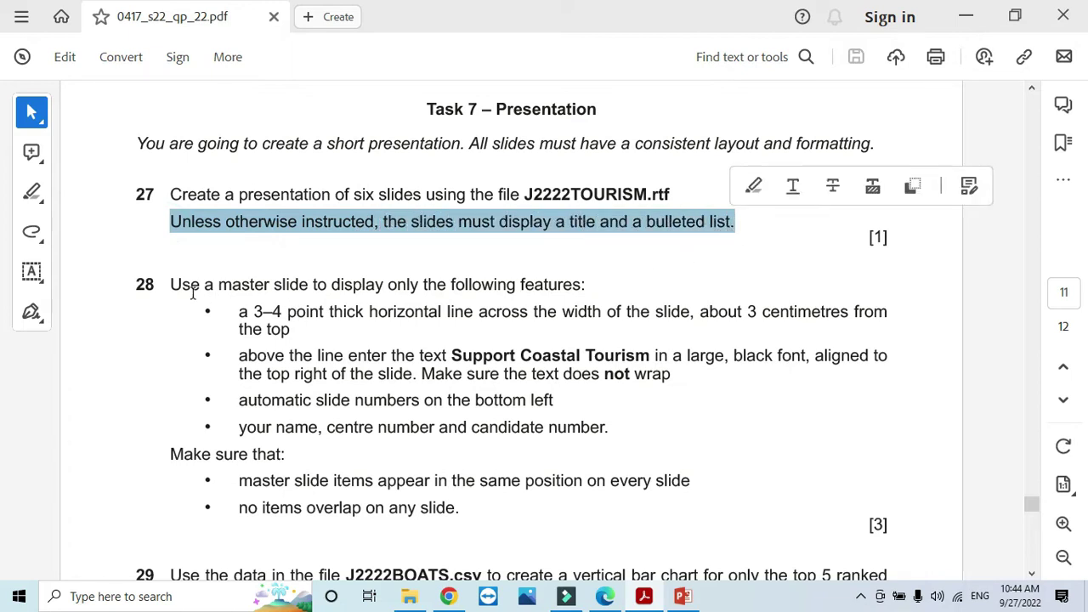
pyautogui.moveTo(172, 283); pyautogui.dragTo(594, 294)
pyautogui.click(486, 312)
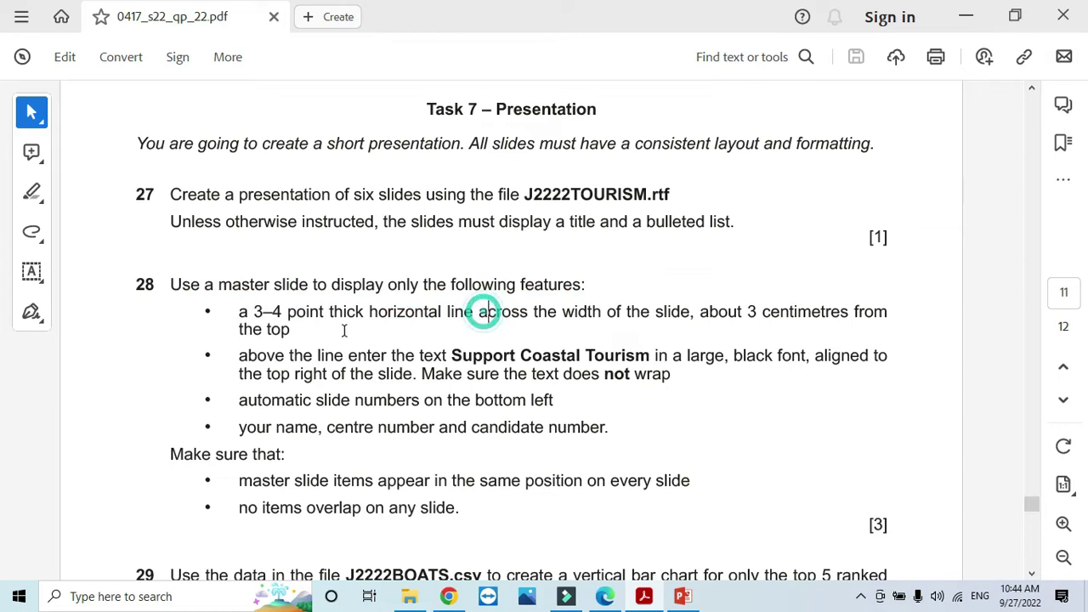
# Step: Switch to Slide Master view and select the top-level parent master slide
pyautogui.click(681, 597)
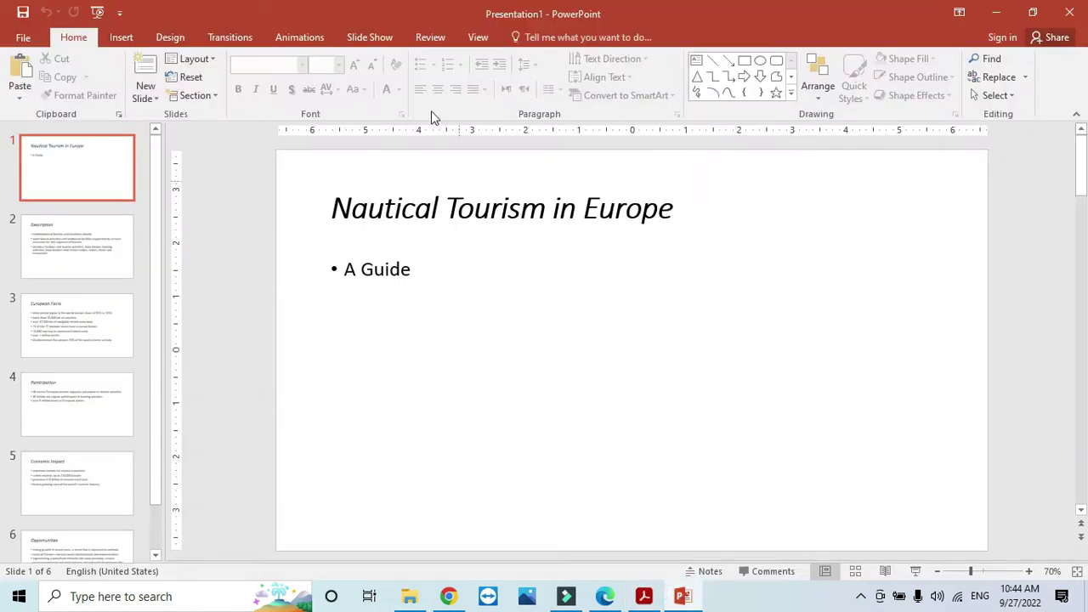
pyautogui.click(475, 38)
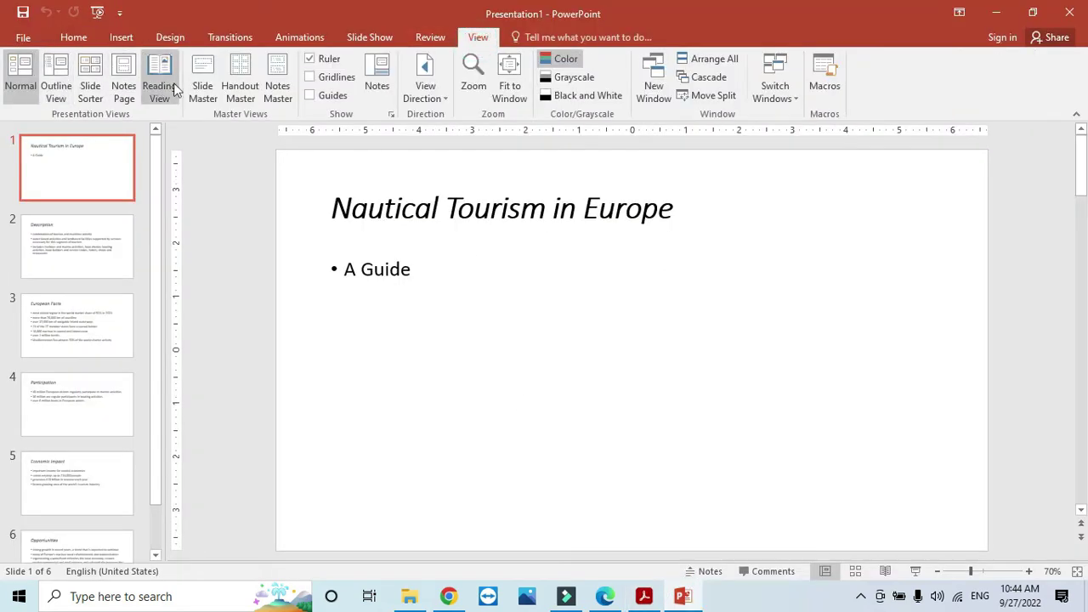
pyautogui.click(202, 81)
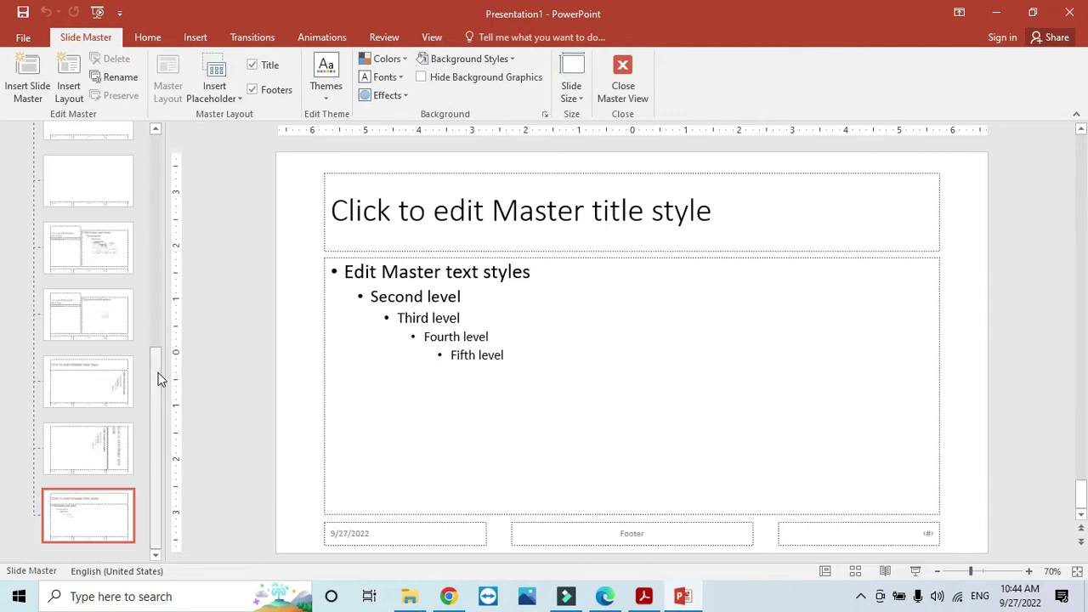
pyautogui.moveTo(161, 371); pyautogui.dragTo(166, 228)
pyautogui.click(97, 161)
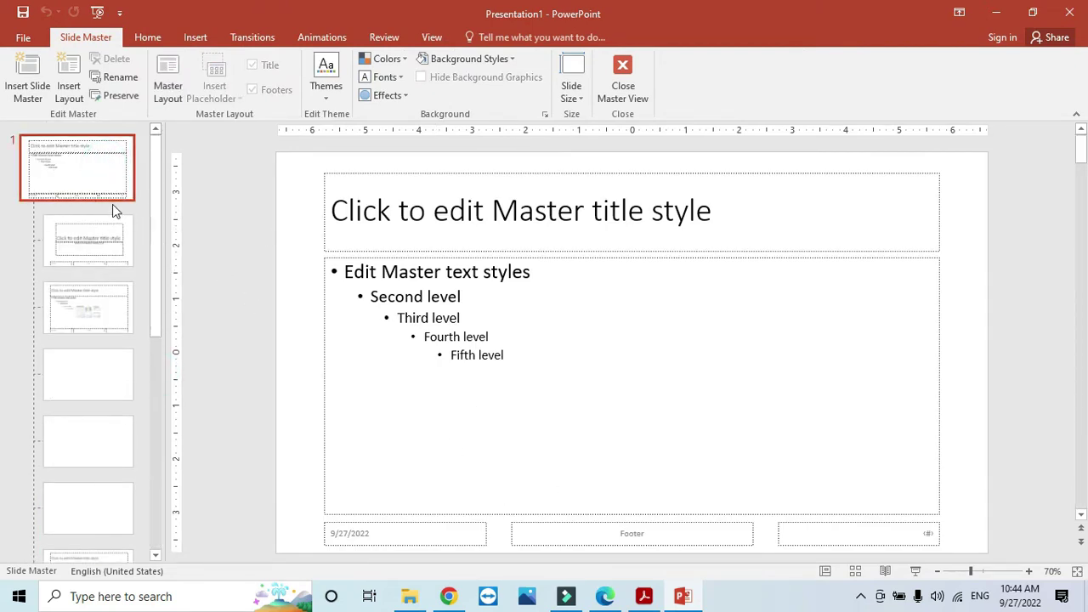
pyautogui.click(105, 179)
# Step: Read question 28's horizontal line bullet in the exam paper, then go back to the slide master
pyautogui.click(643, 595)
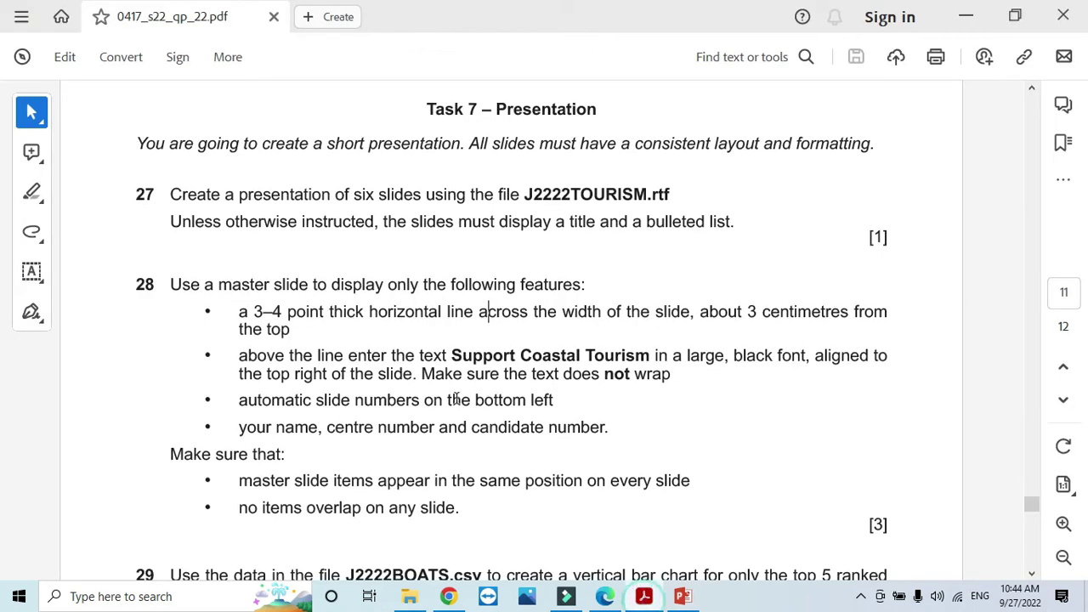
pyautogui.moveTo(237, 319); pyautogui.dragTo(853, 315)
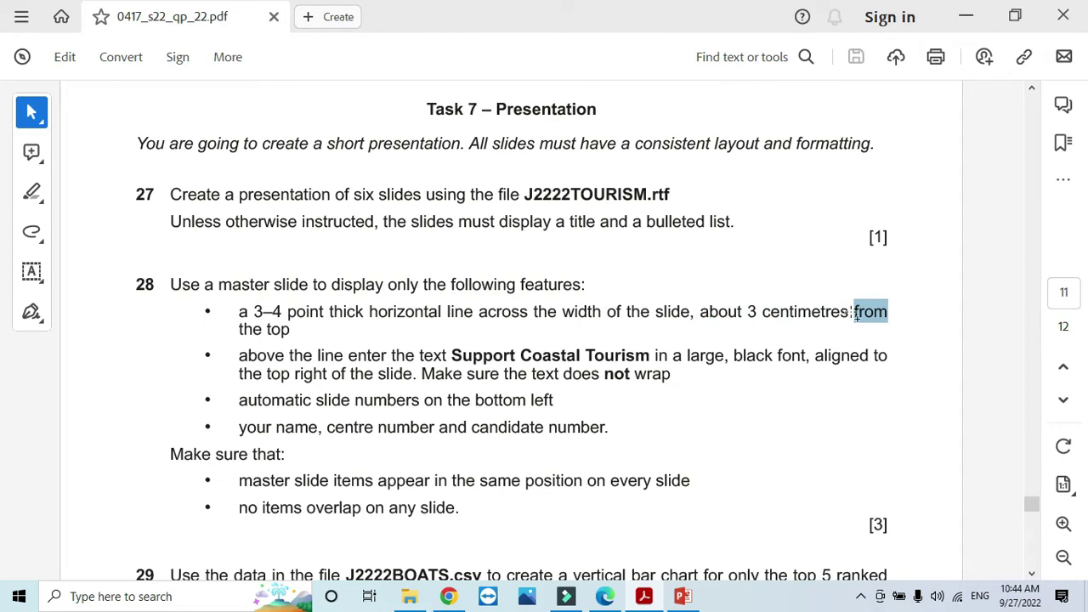
pyautogui.click(685, 596)
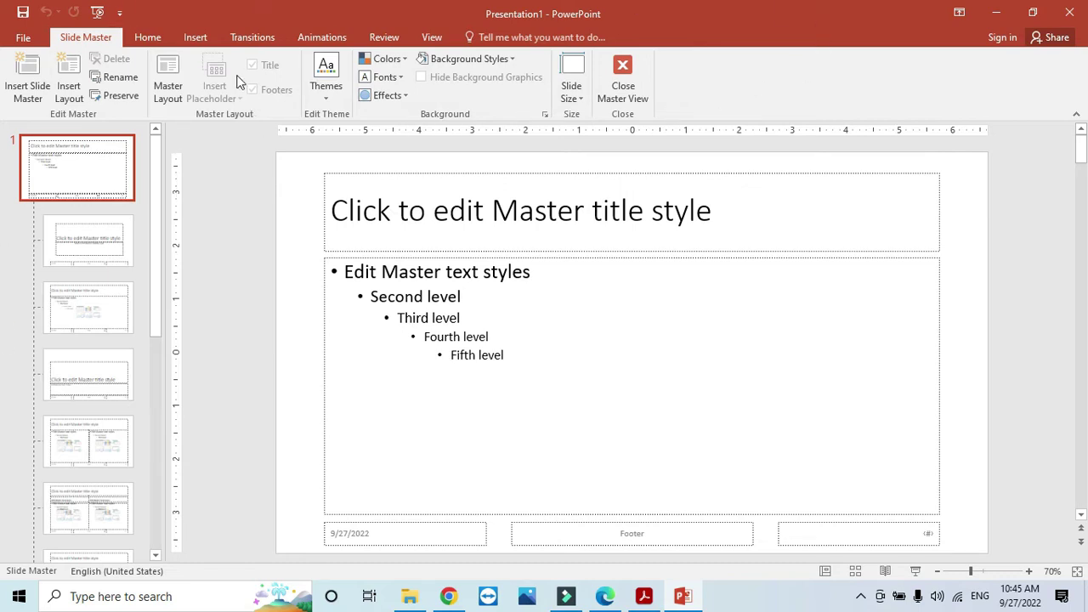
# Step: Draw a straight horizontal line across the full width near the top of the master
pyautogui.click(194, 37)
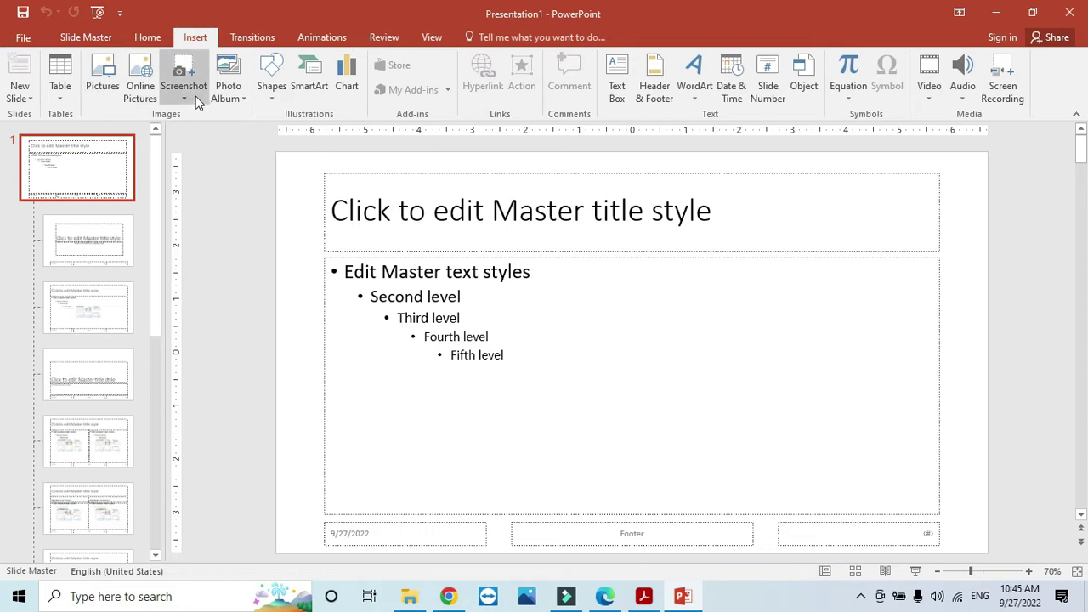
pyautogui.click(283, 98)
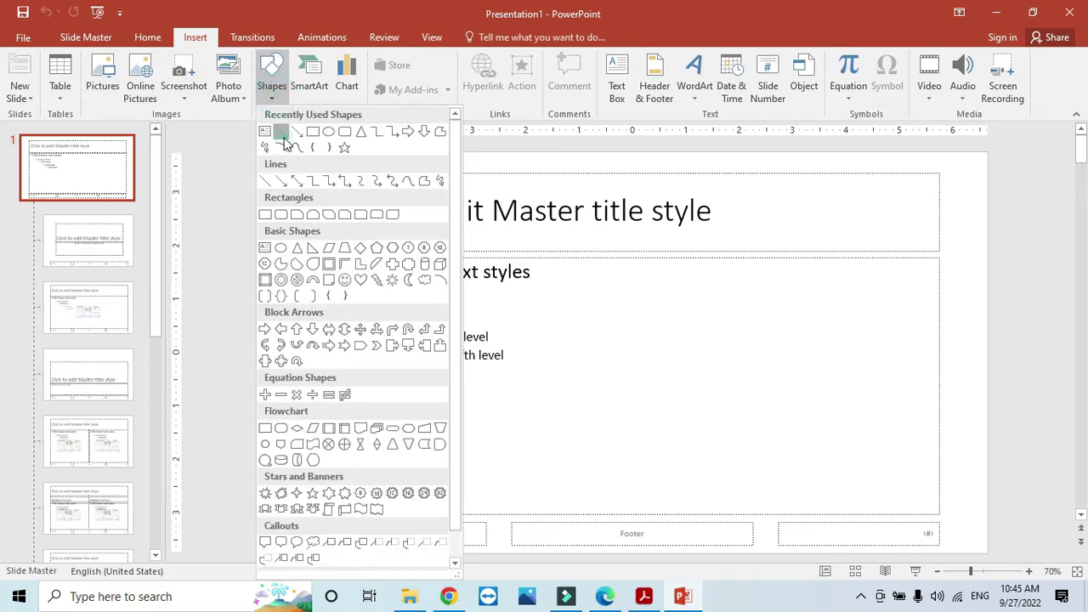
pyautogui.click(282, 134)
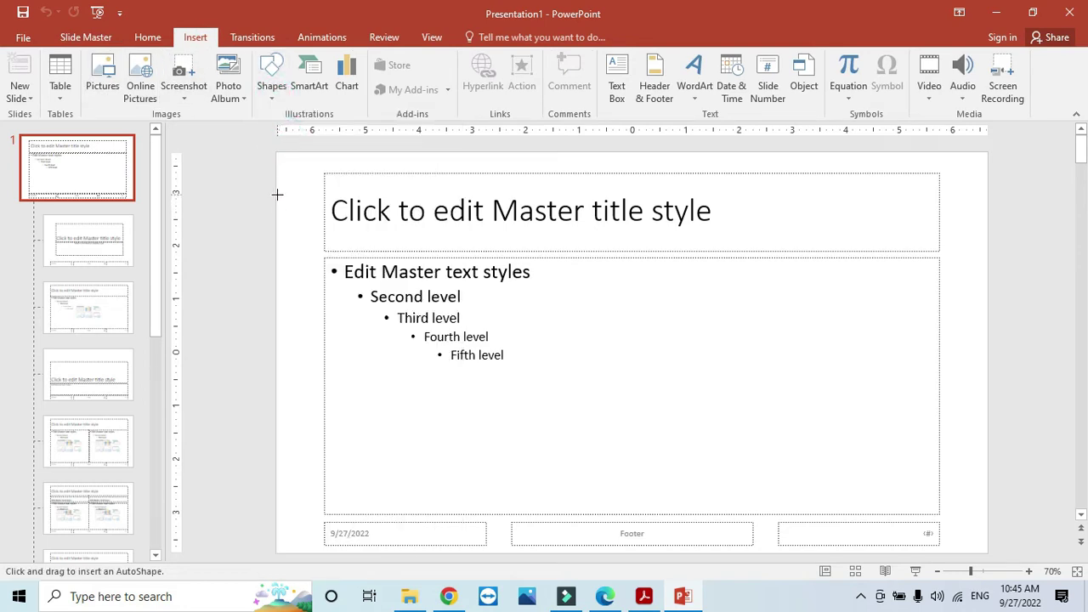
pyautogui.moveTo(277, 194); pyautogui.dragTo(988, 195)
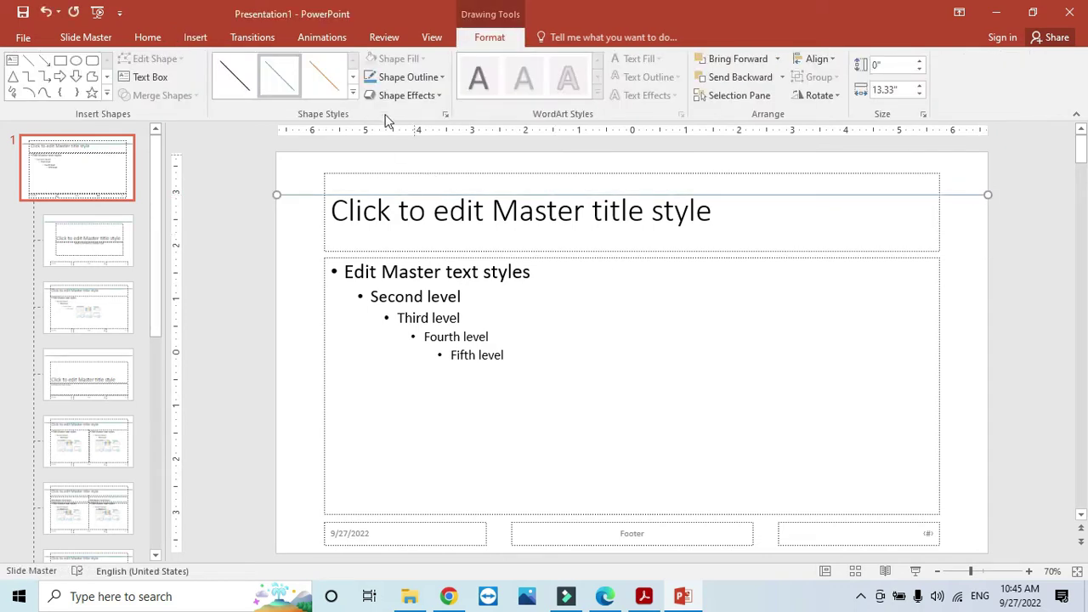
# Step: Make the line black with a 3.7 pt width
pyautogui.click(440, 78)
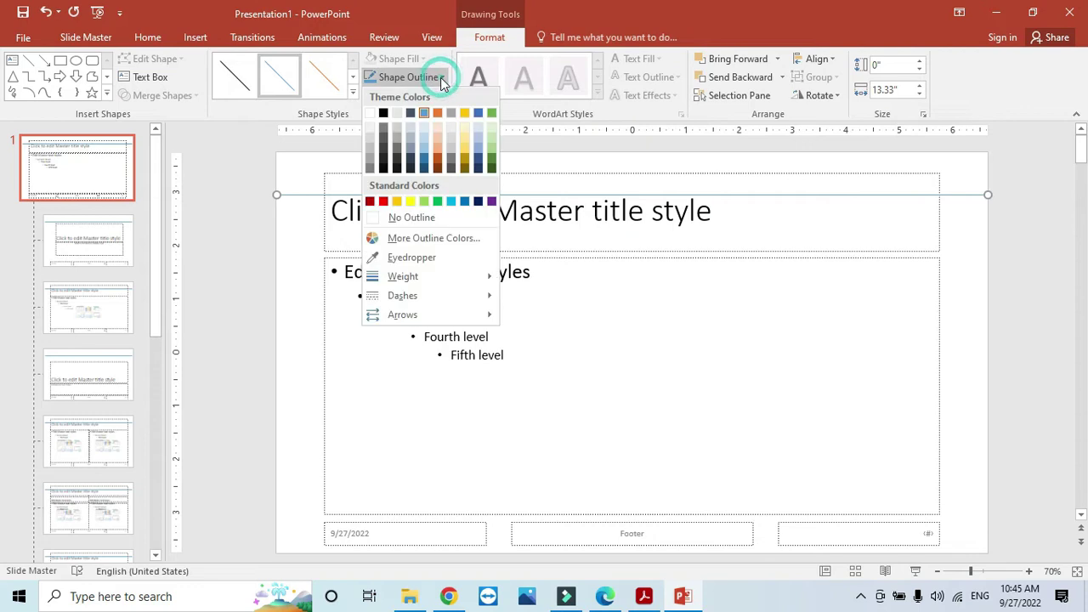
pyautogui.click(382, 113)
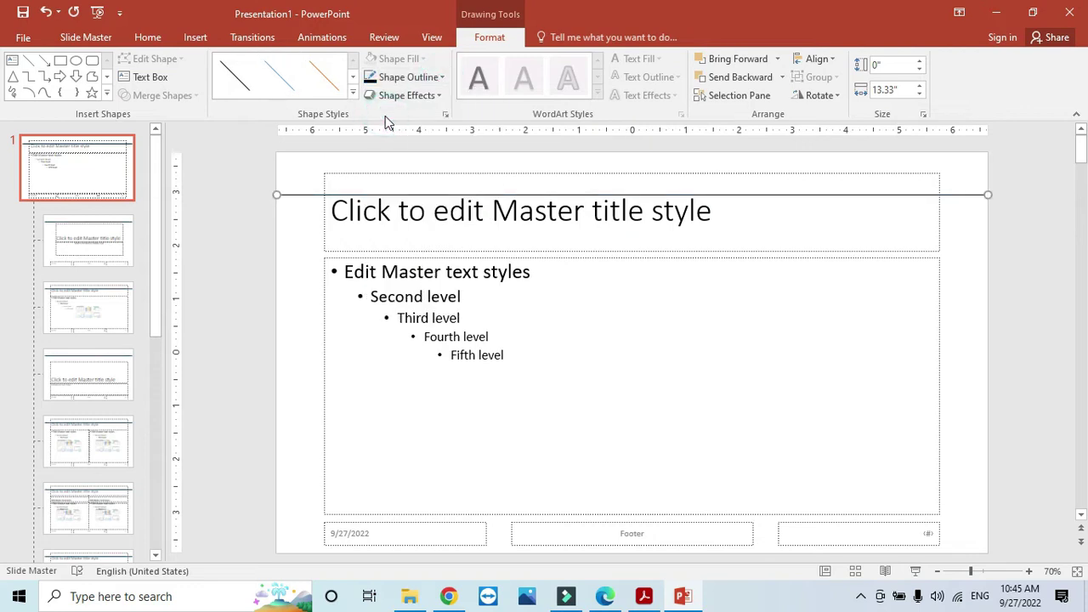
pyautogui.click(442, 78)
pyautogui.moveTo(469, 275)
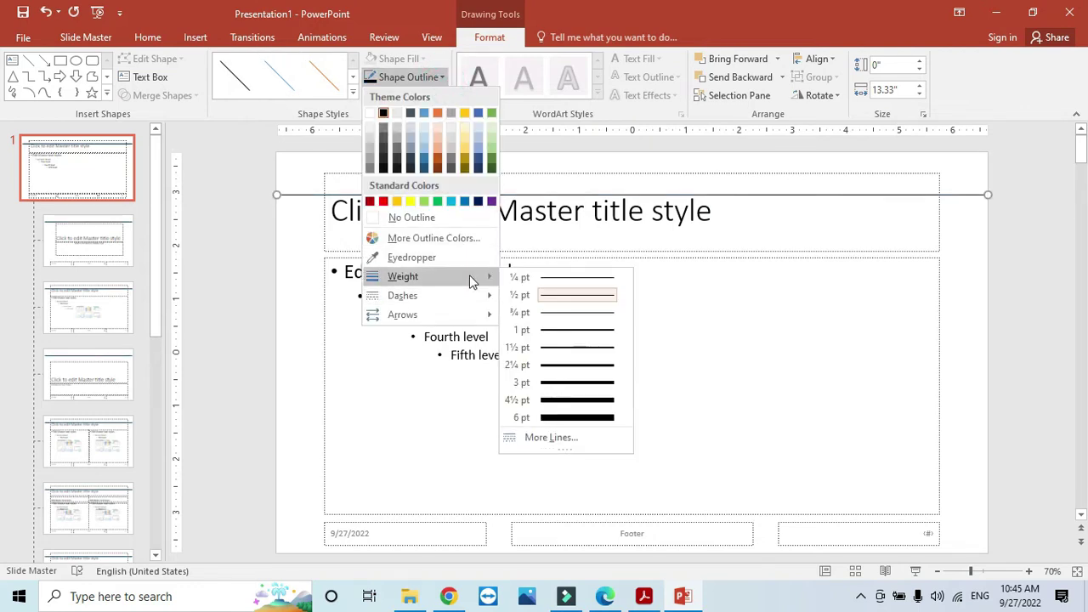
pyautogui.click(540, 439)
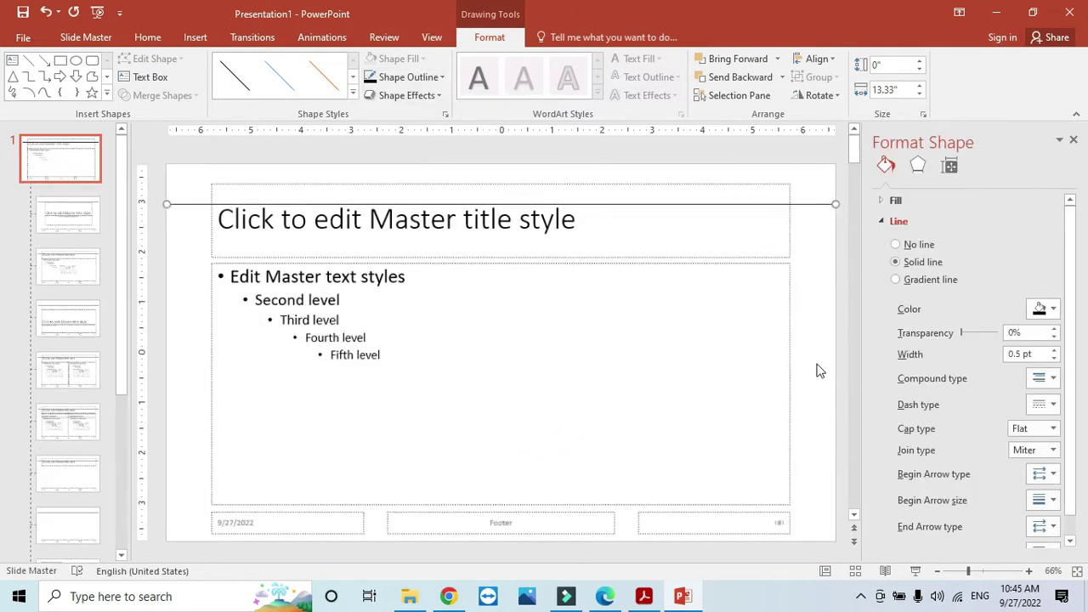
pyautogui.moveTo(1020, 331); pyautogui.dragTo(1008, 336)
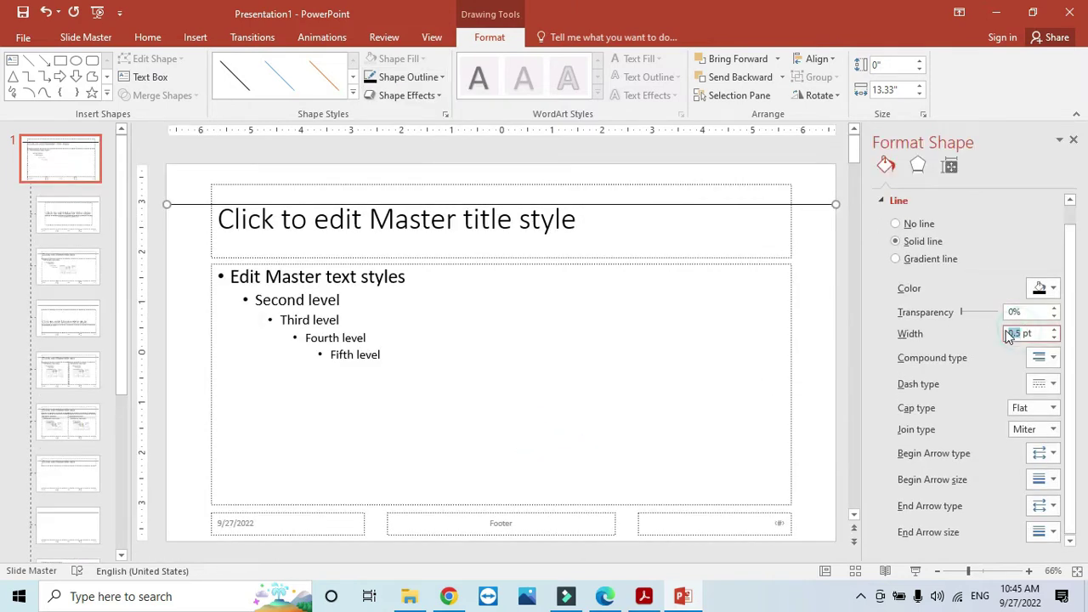
pyautogui.write('3')
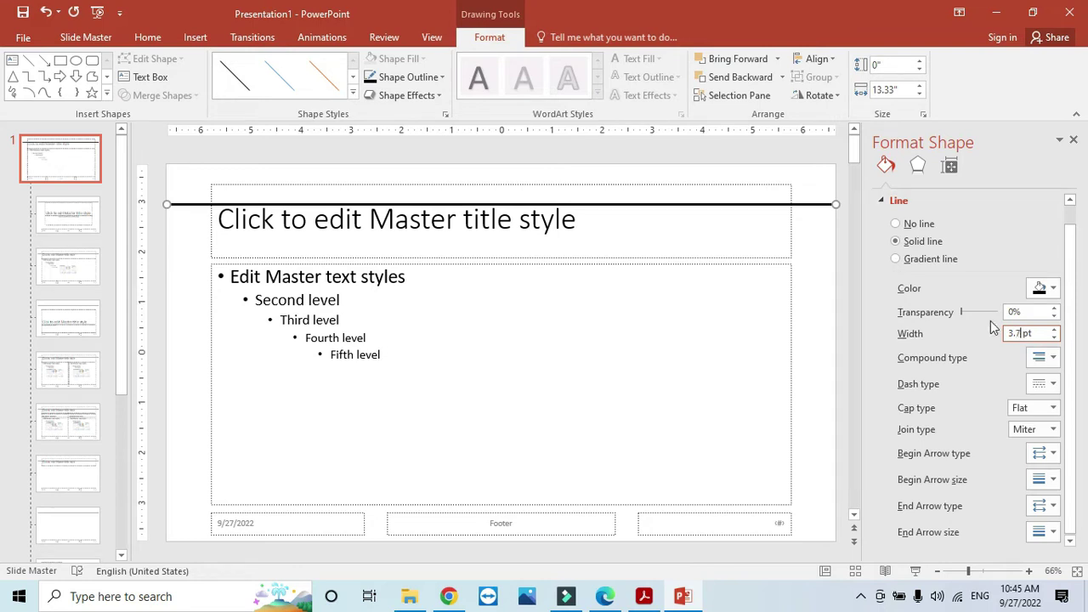
pyautogui.write('.7')
# Step: Nudge the line slightly lower on the slide
pyautogui.click(808, 255)
pyautogui.click(806, 205)
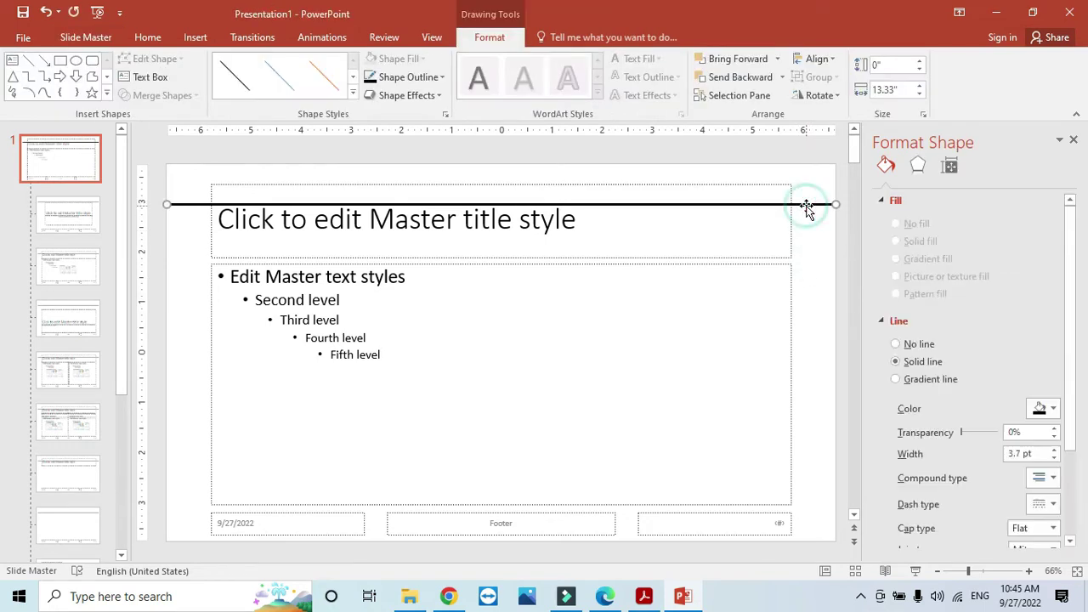
pyautogui.moveTo(807, 206); pyautogui.dragTo(808, 208)
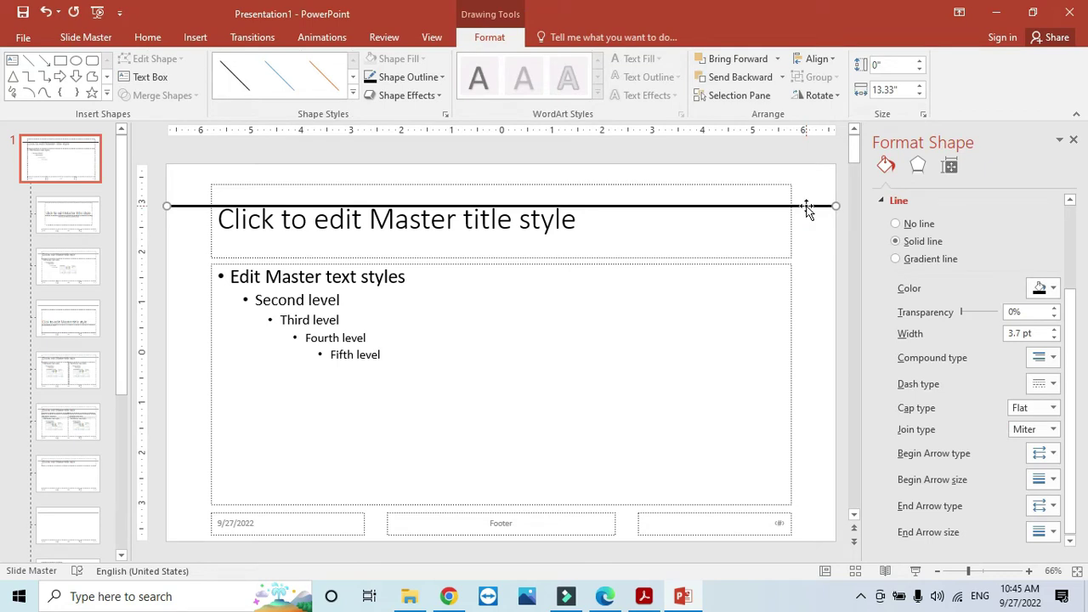
pyautogui.click(820, 305)
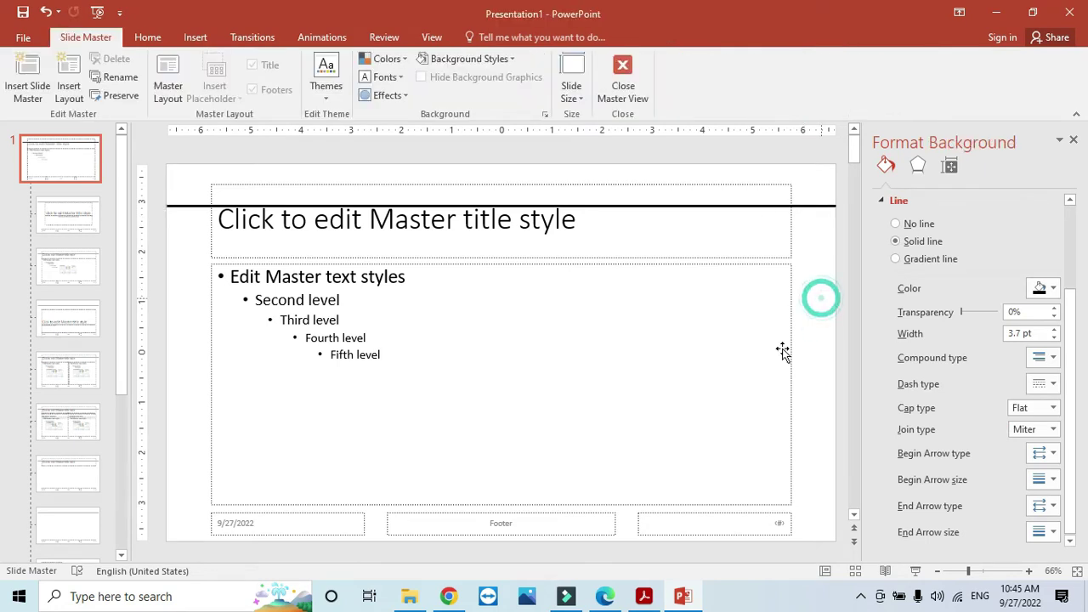
# Step: Copy 'Support Coastal Tourism' from the task sheet's title-text instruction and return to PowerPoint
pyautogui.click(643, 597)
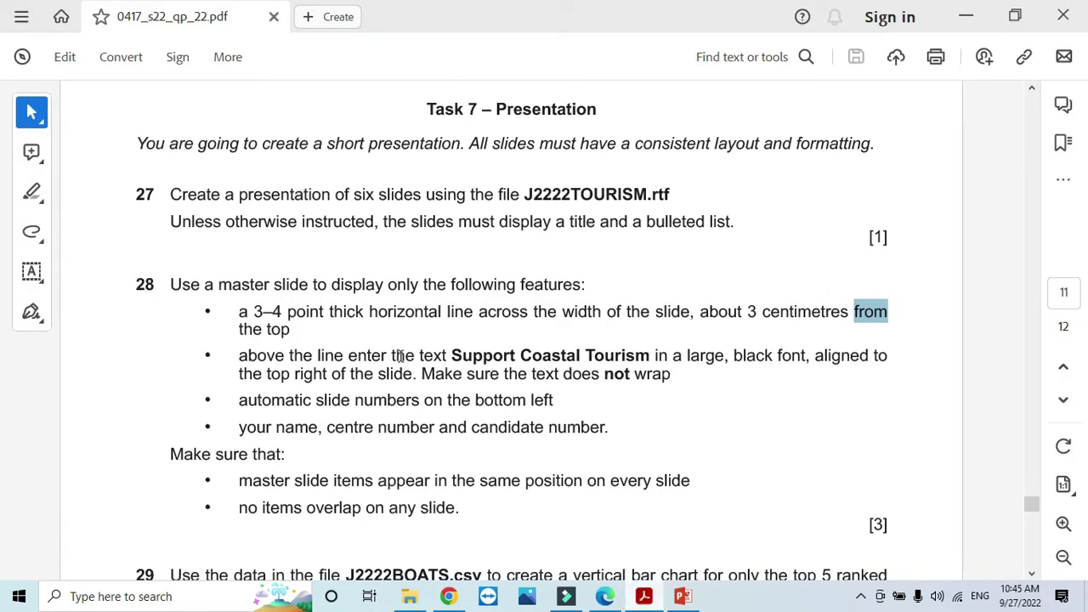
pyautogui.moveTo(240, 357)
pyautogui.mouseDown()
pyautogui.moveTo(400, 375)
pyautogui.moveTo(432, 357)
pyautogui.moveTo(627, 360)
pyautogui.mouseUp()
pyautogui.click(459, 374)
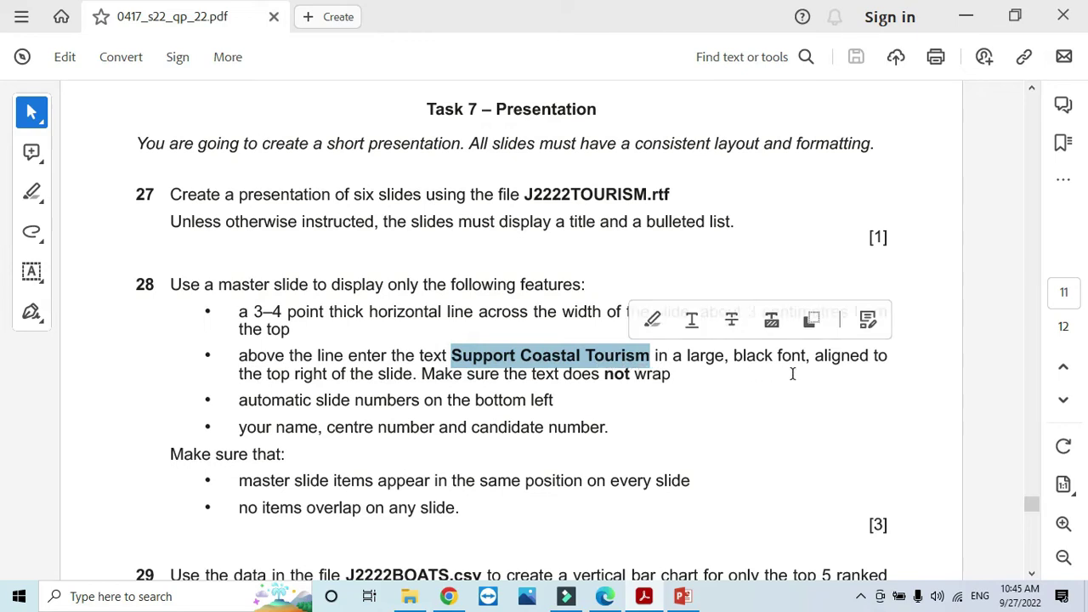
pyautogui.rightClick(631, 366)
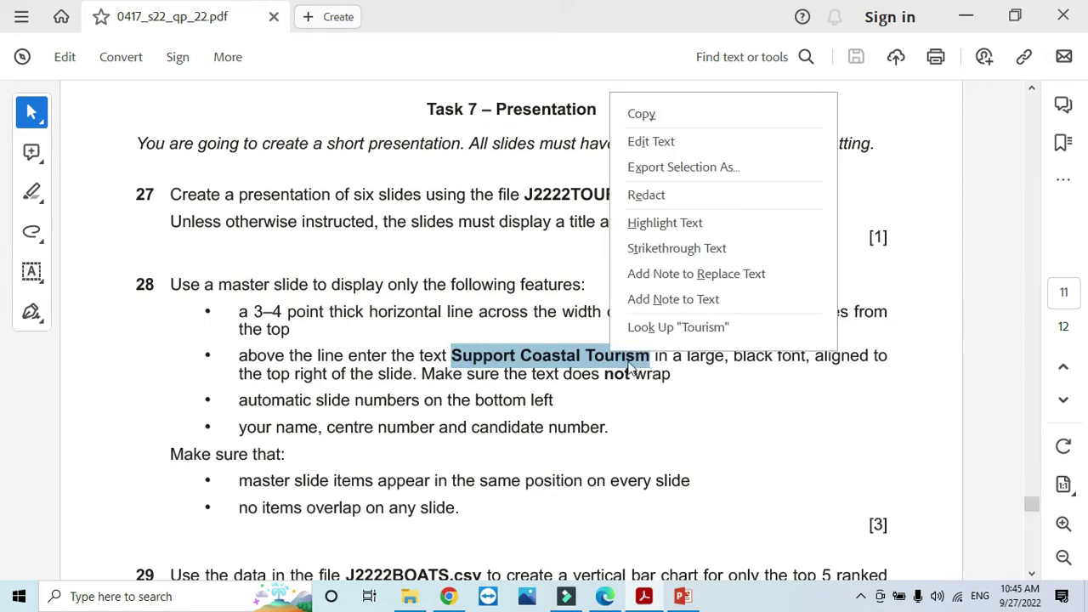
pyautogui.click(644, 118)
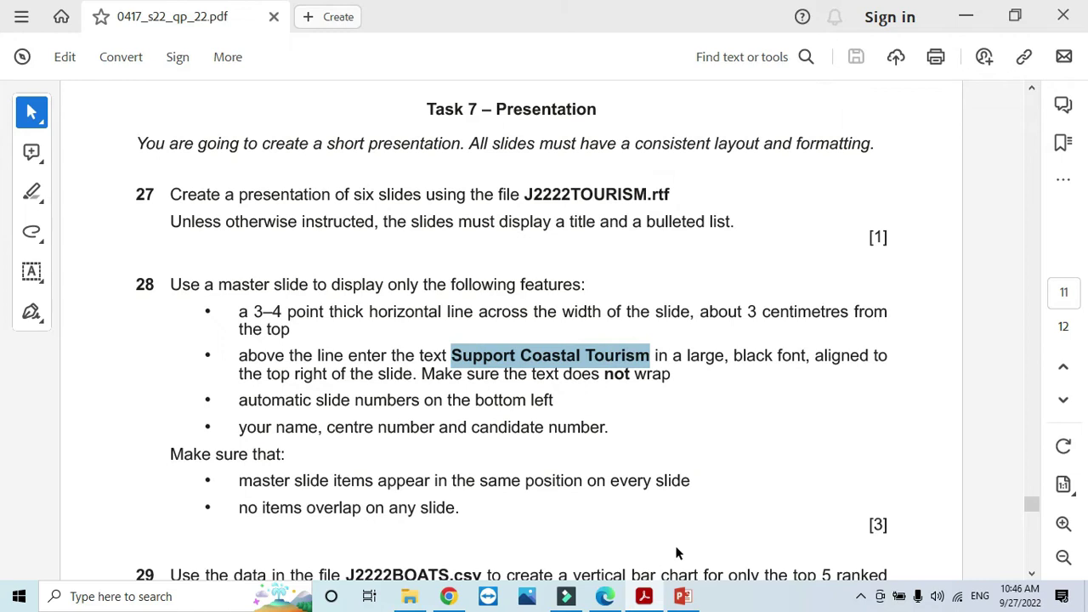
pyautogui.click(644, 597)
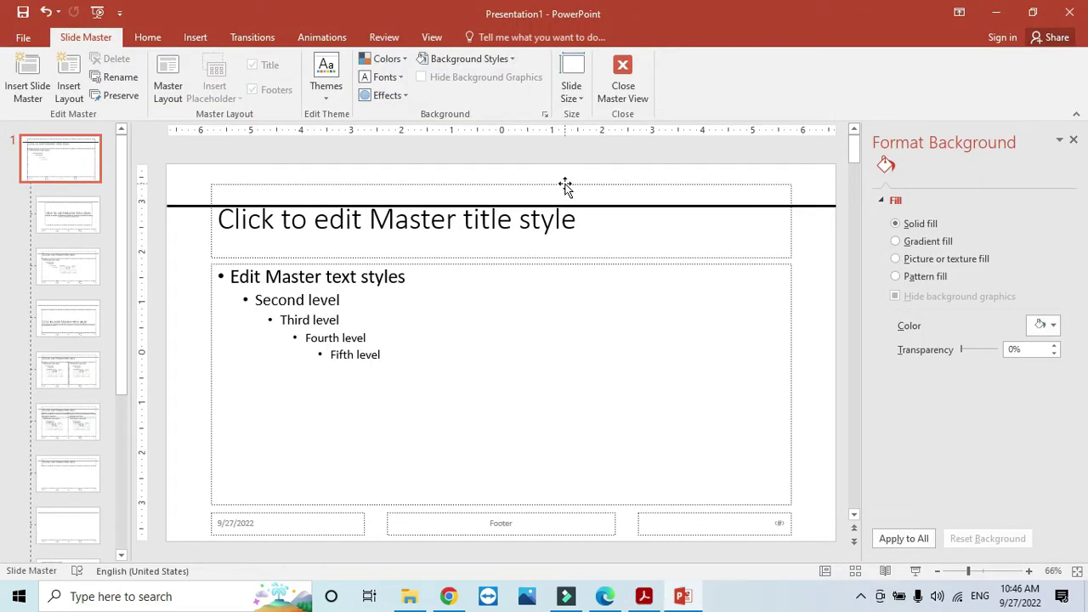
# Step: Draw a text box at the top right and paste 'Support Coastal Tourism' into it
pyautogui.click(195, 37)
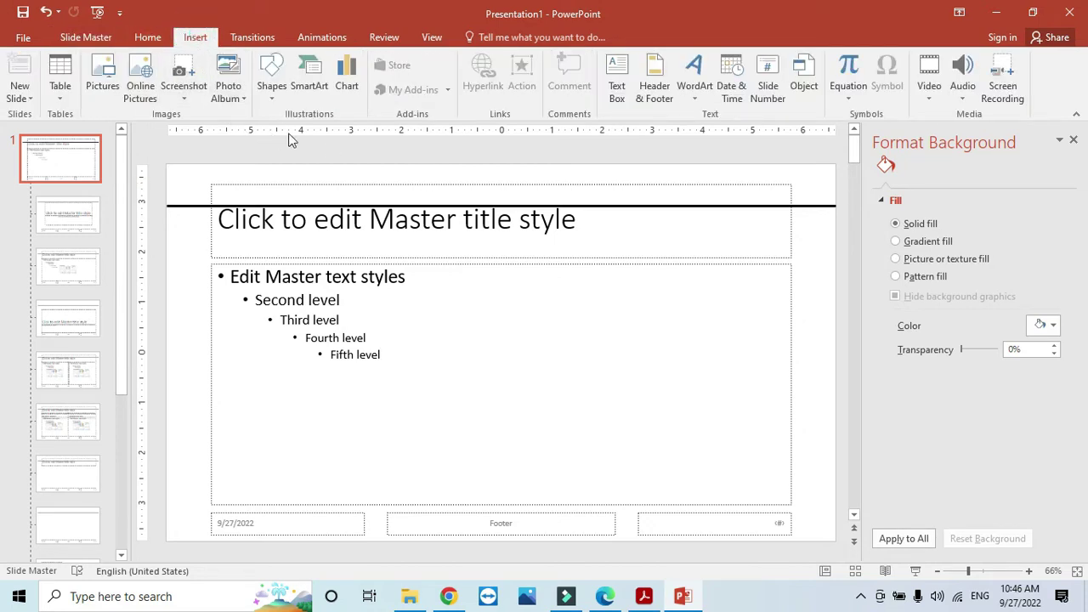
pyautogui.click(616, 76)
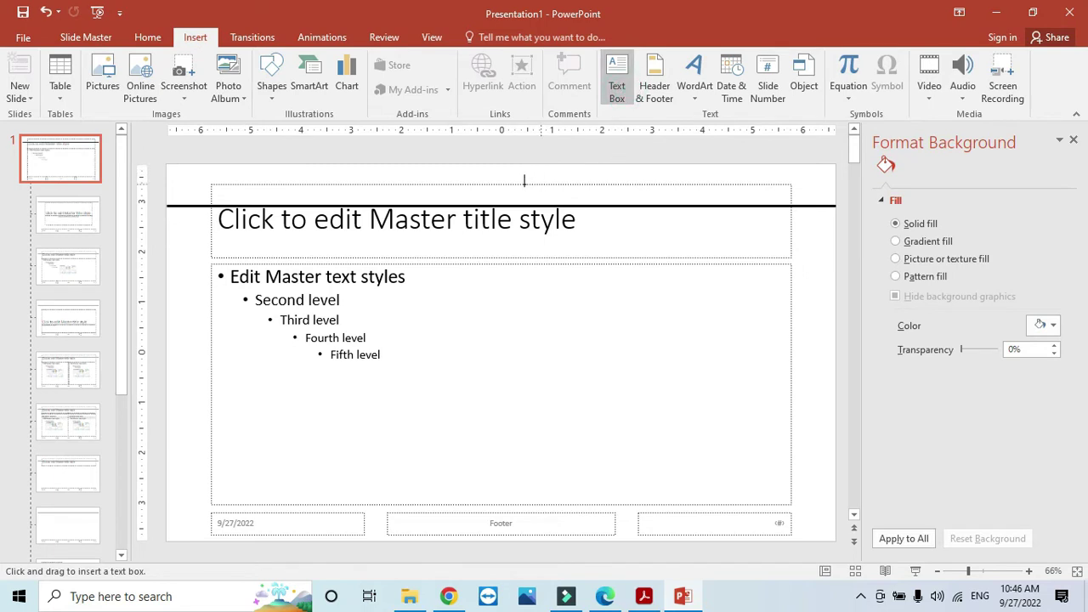
pyautogui.moveTo(520, 182); pyautogui.dragTo(782, 207)
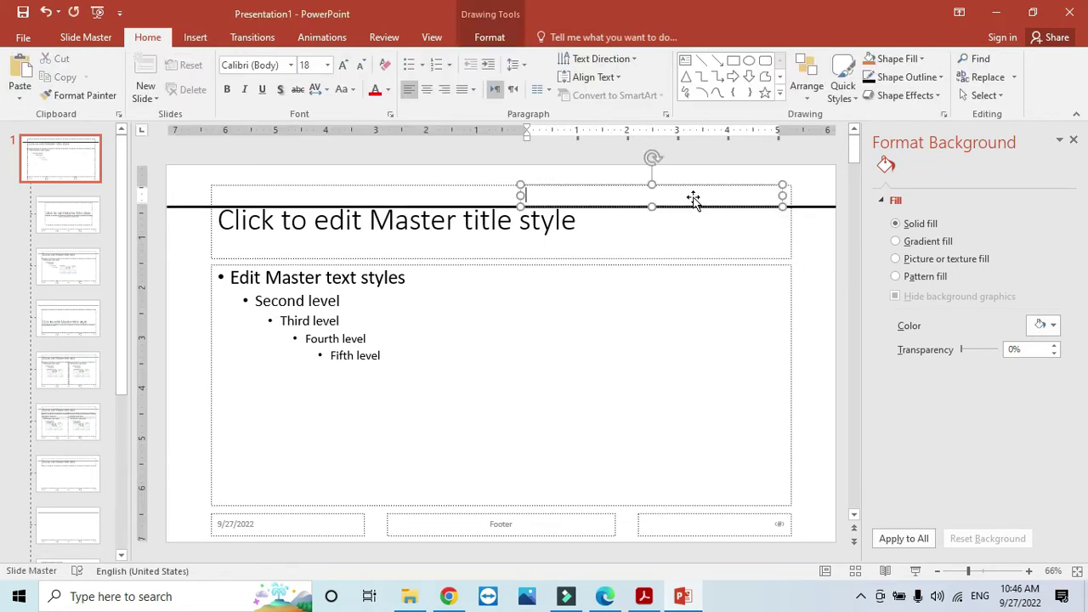
pyautogui.click(692, 198)
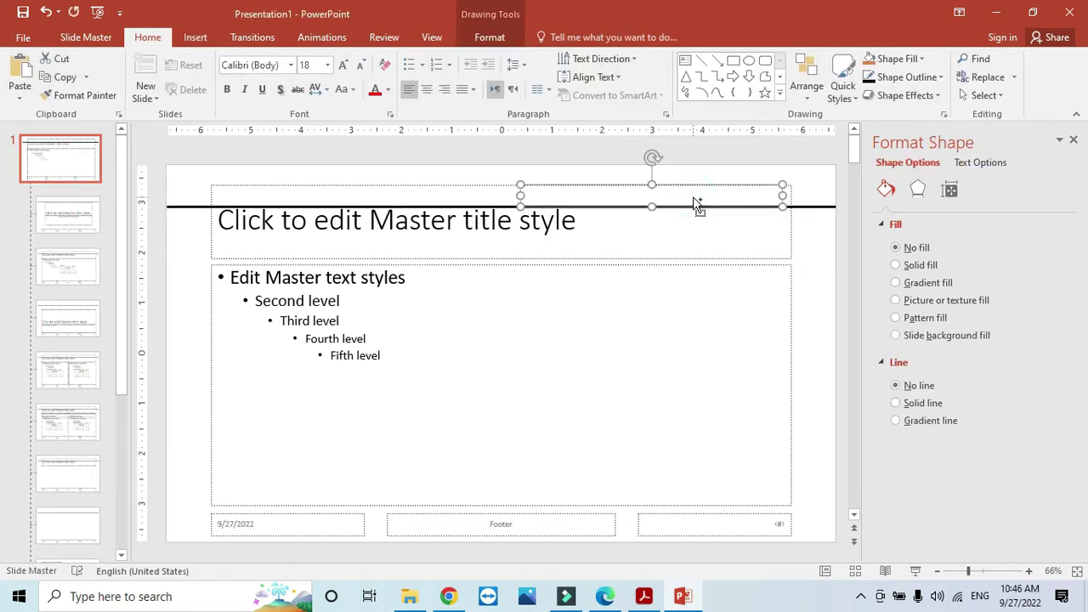
pyautogui.hotkey('ctrl', 'v')
pyautogui.moveTo(673, 189); pyautogui.dragTo(658, 177)
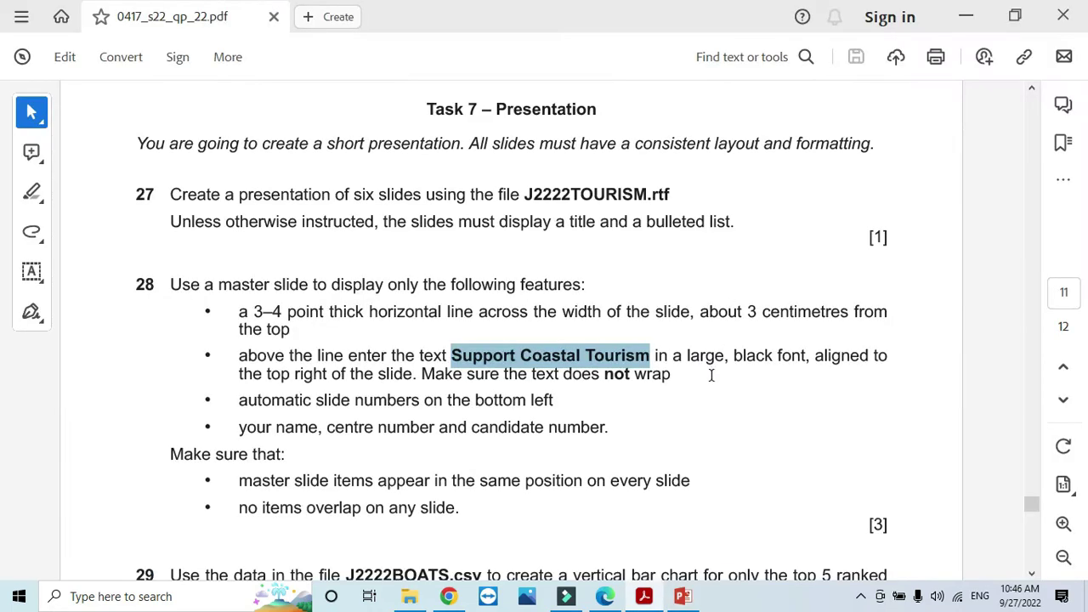
pyautogui.hotkey('alt', 'Tab')
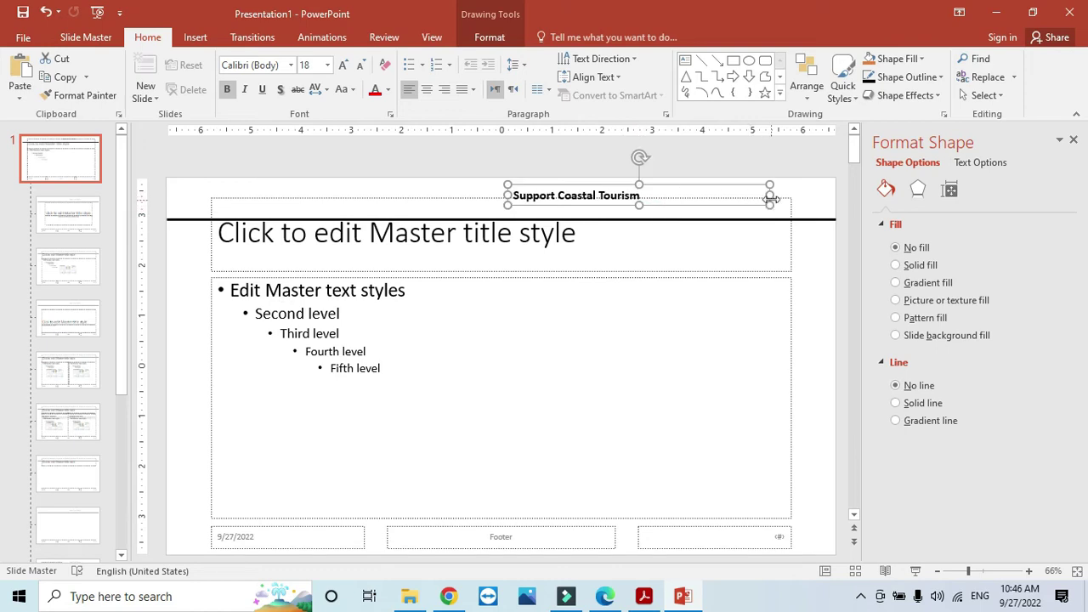
# Step: Set the text to 32 pt and place the box just above the line at top right
pyautogui.click(328, 66)
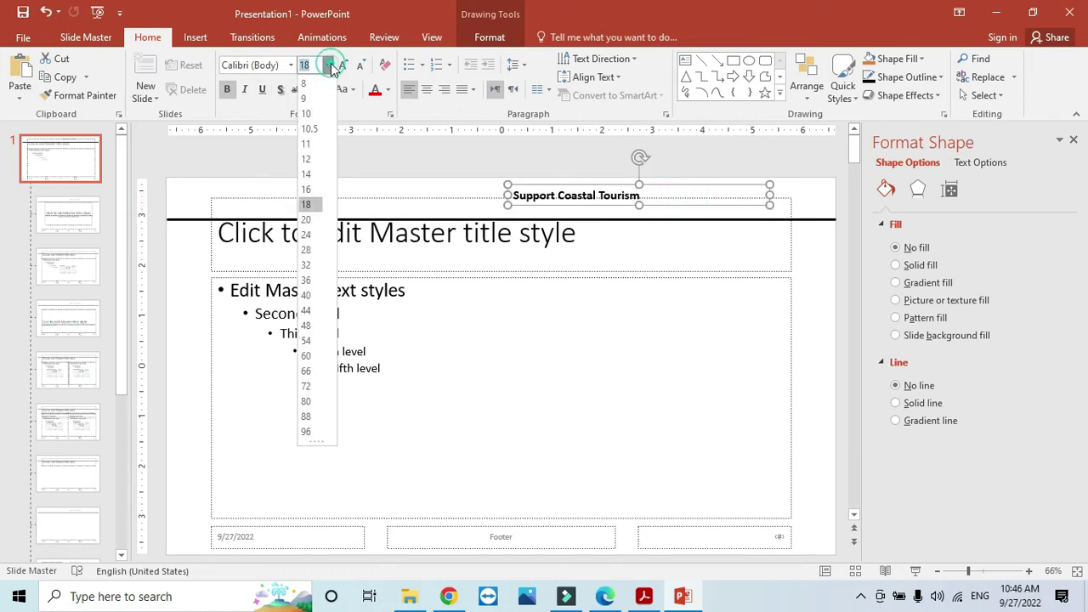
pyautogui.click(308, 265)
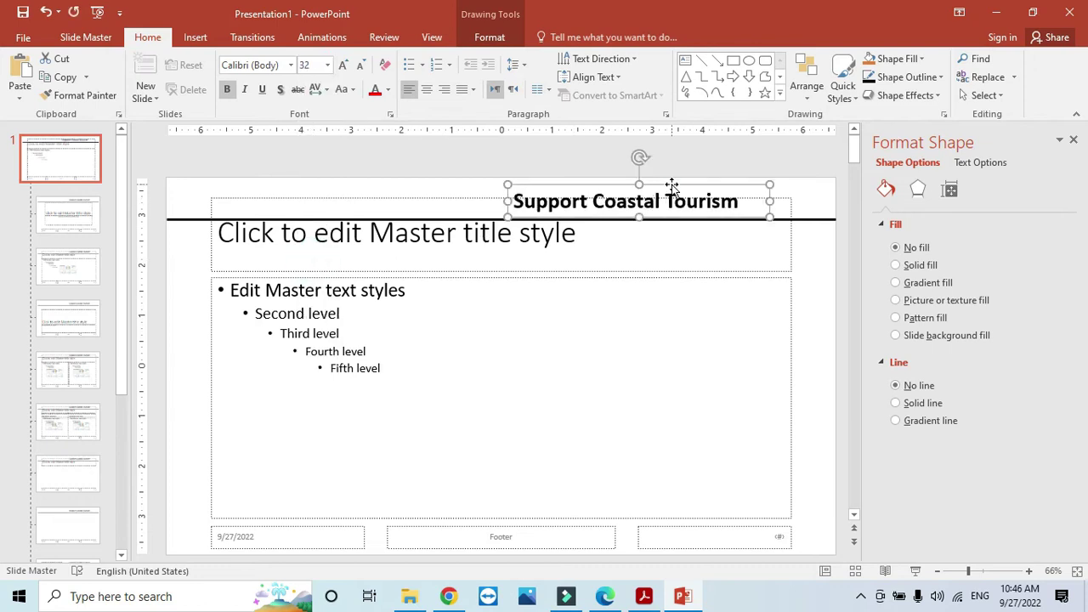
pyautogui.moveTo(671, 186); pyautogui.dragTo(682, 187)
pyautogui.hotkey('alt', 'Tab')
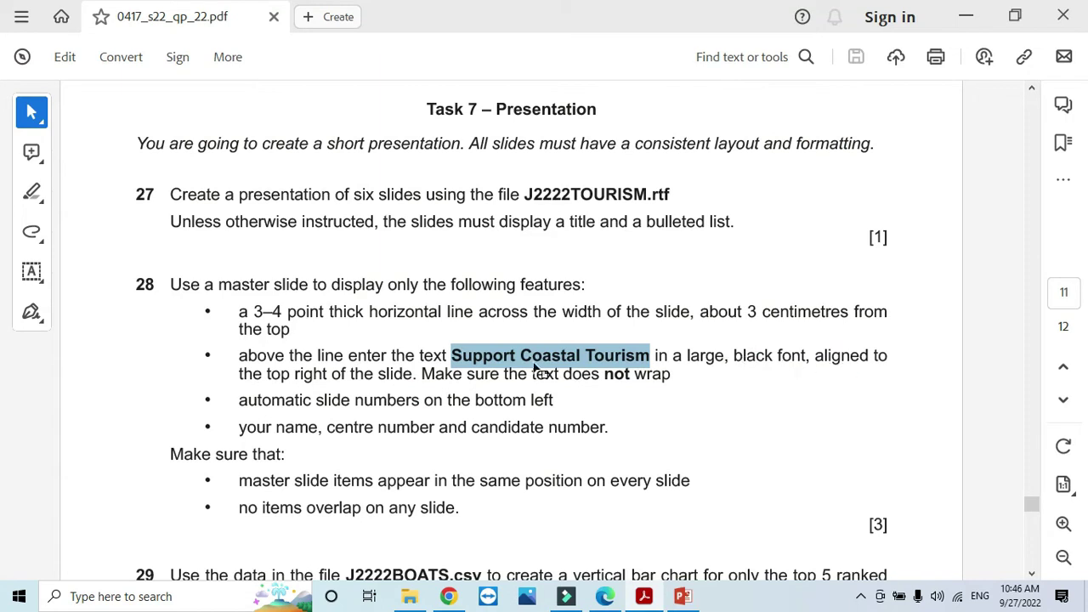
pyautogui.hotkey('alt', 'Tab')
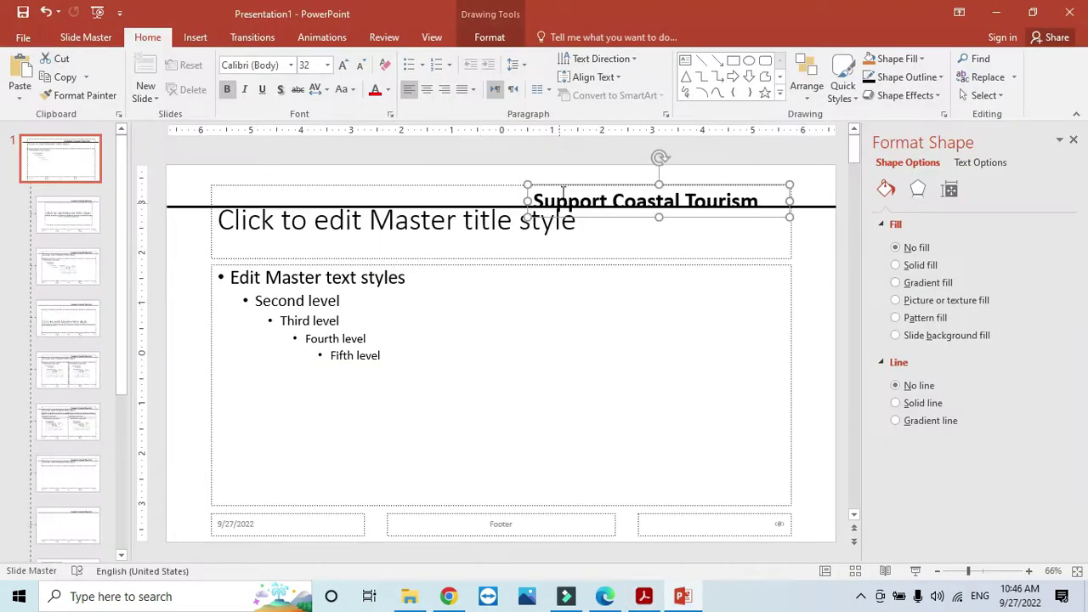
pyautogui.moveTo(627, 187)
pyautogui.mouseDown()
pyautogui.moveTo(635, 165)
pyautogui.moveTo(626, 170)
pyautogui.mouseUp()
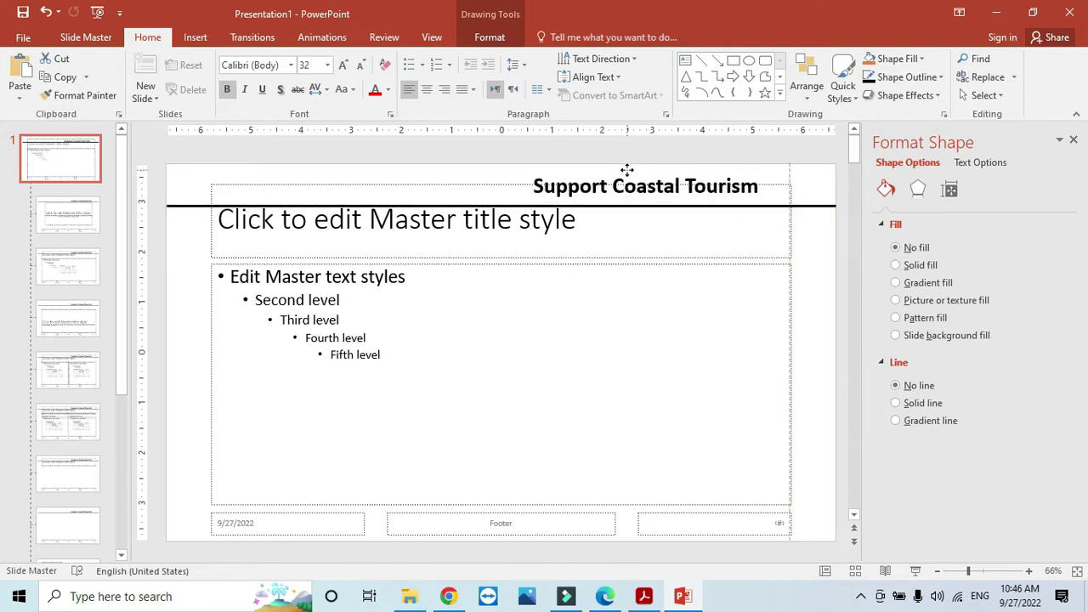
pyautogui.click(675, 385)
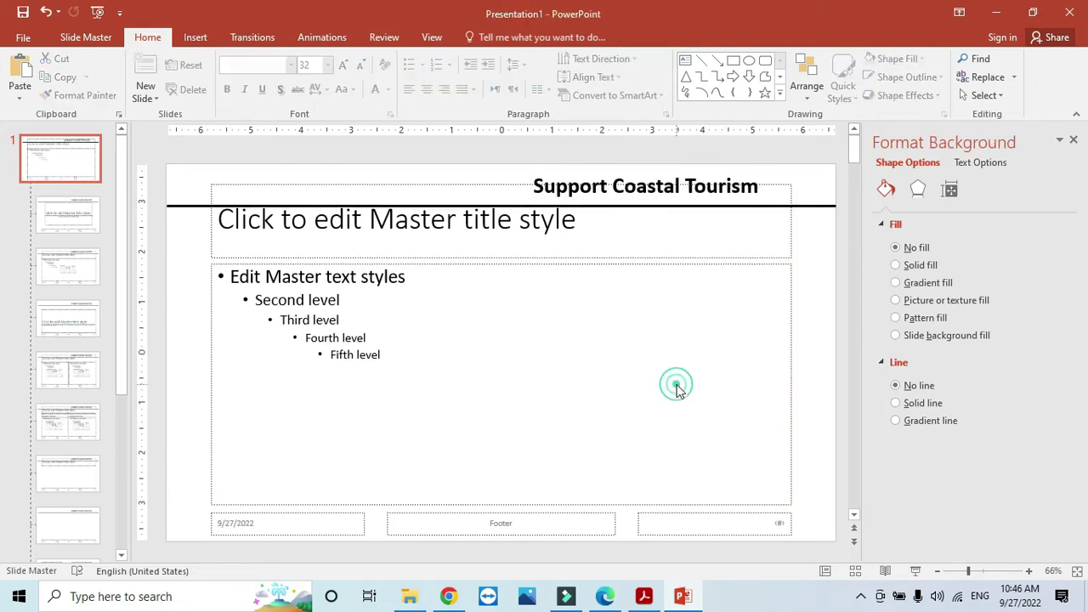
# Step: Delete the master's date placeholder and drag the slide-number placeholder to the bottom left
pyautogui.hotkey('alt', 'Tab')
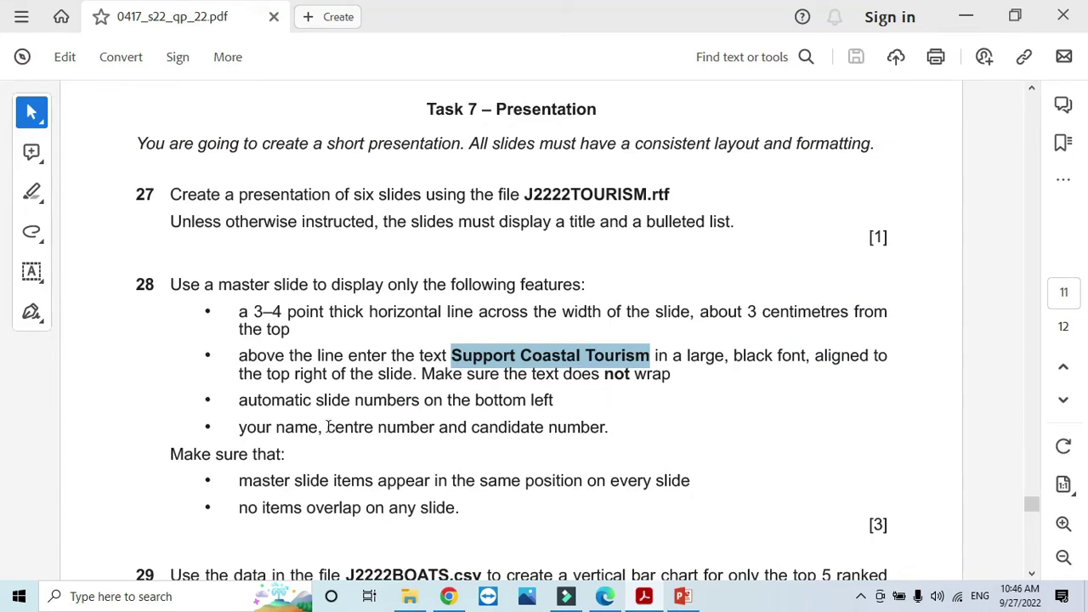
pyautogui.moveTo(241, 402); pyautogui.dragTo(544, 406)
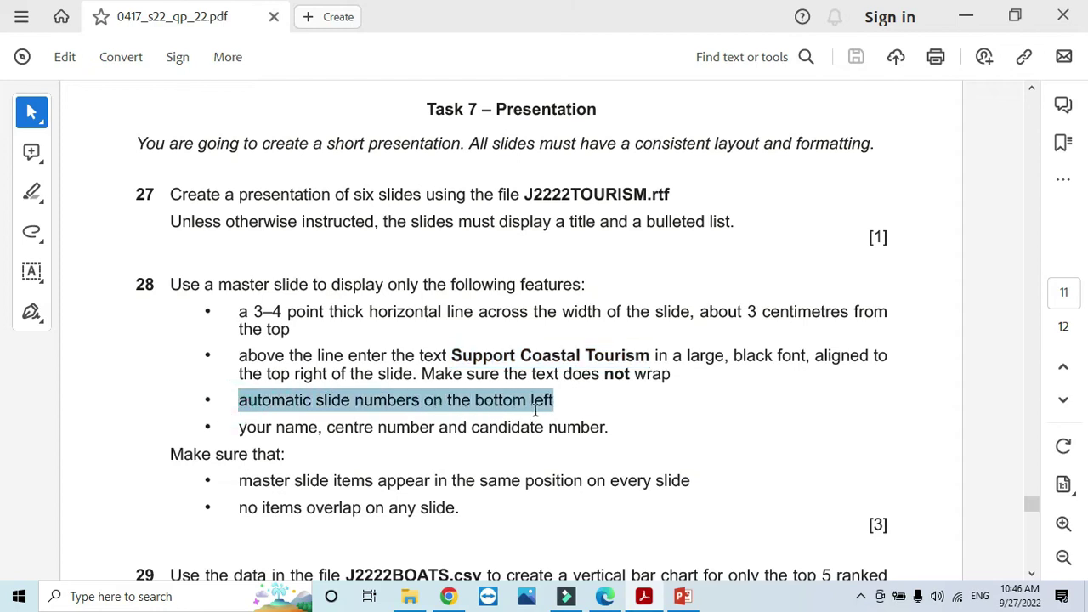
pyautogui.hotkey('alt', 'Tab')
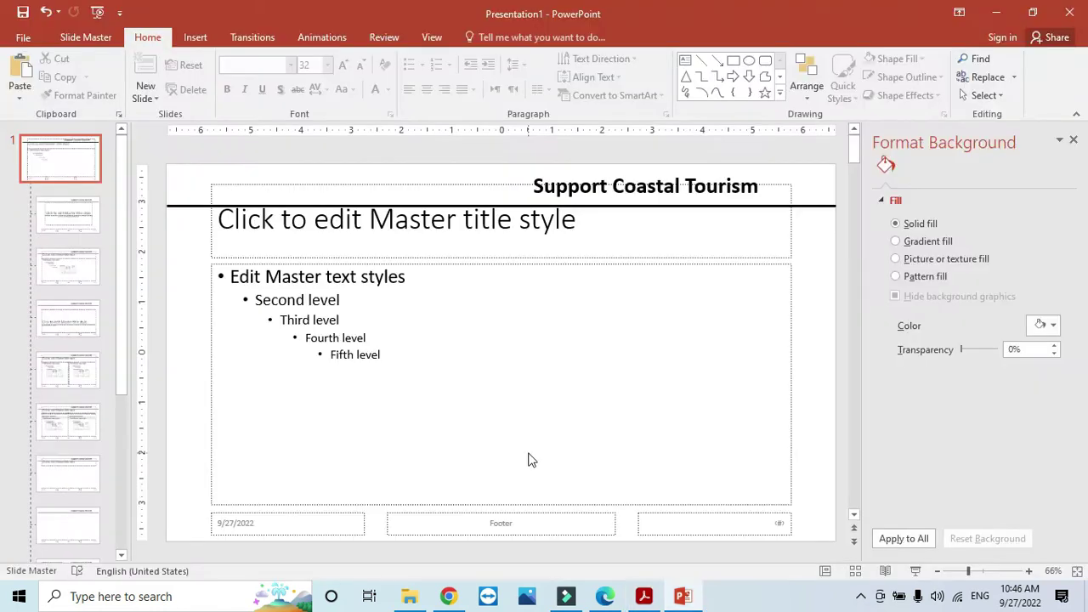
pyautogui.click(722, 530)
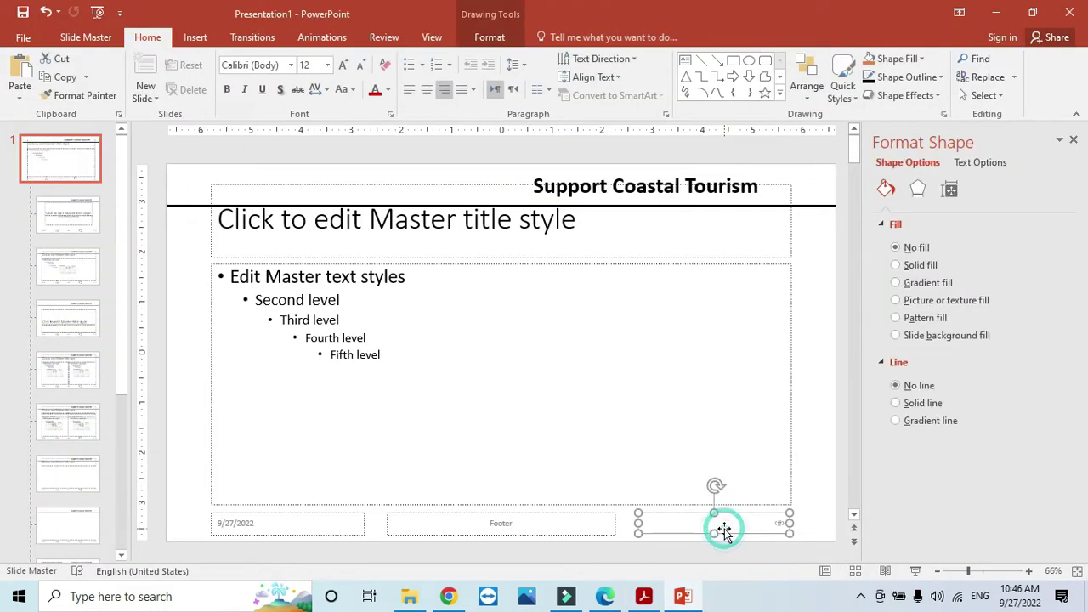
pyautogui.click(323, 530)
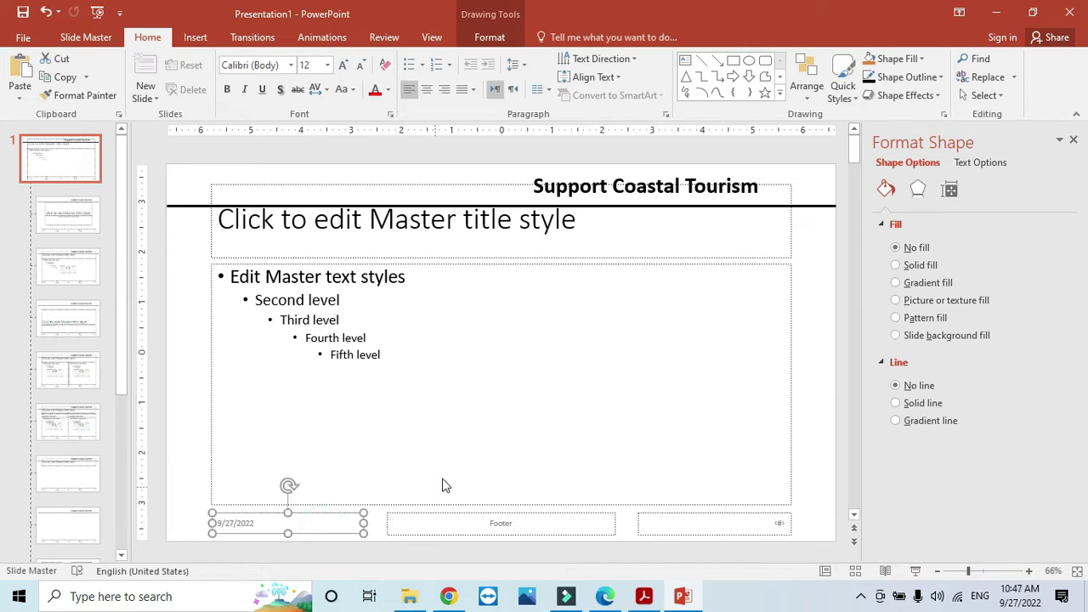
pyautogui.press('Delete')
pyautogui.moveTo(677, 522); pyautogui.dragTo(248, 520)
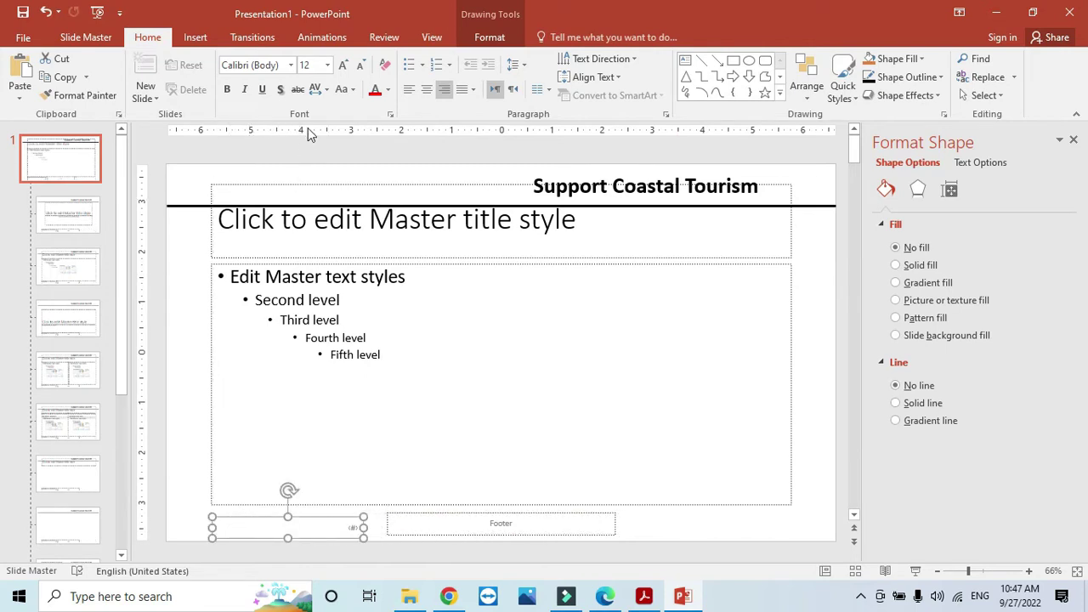
# Step: Enable Slide number and a Footer with the candidate's name, centre and candidate numbers; Apply to All
pyautogui.click(197, 38)
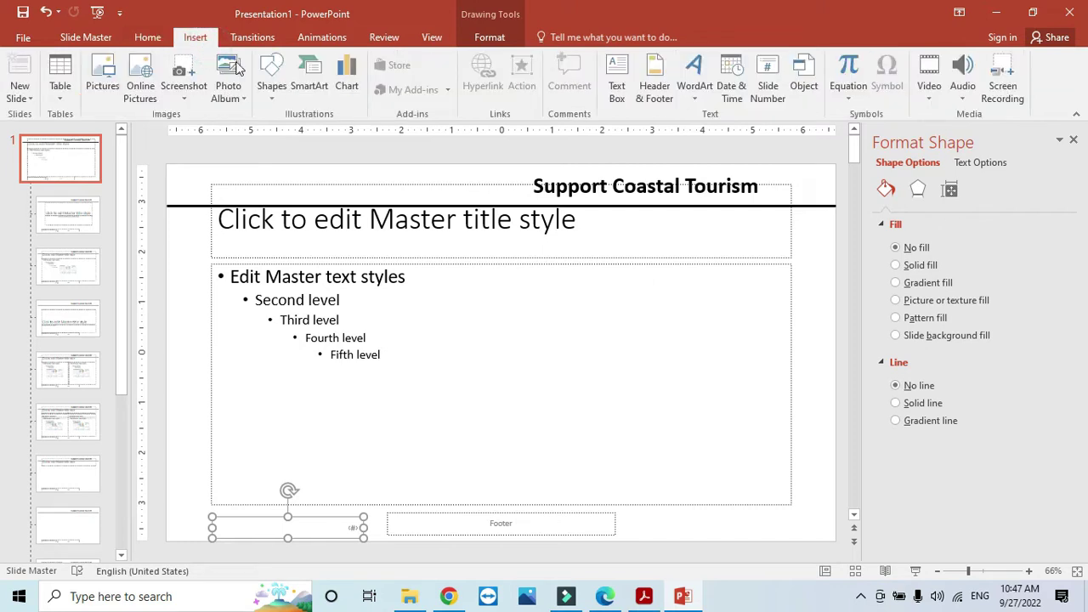
pyautogui.click(653, 81)
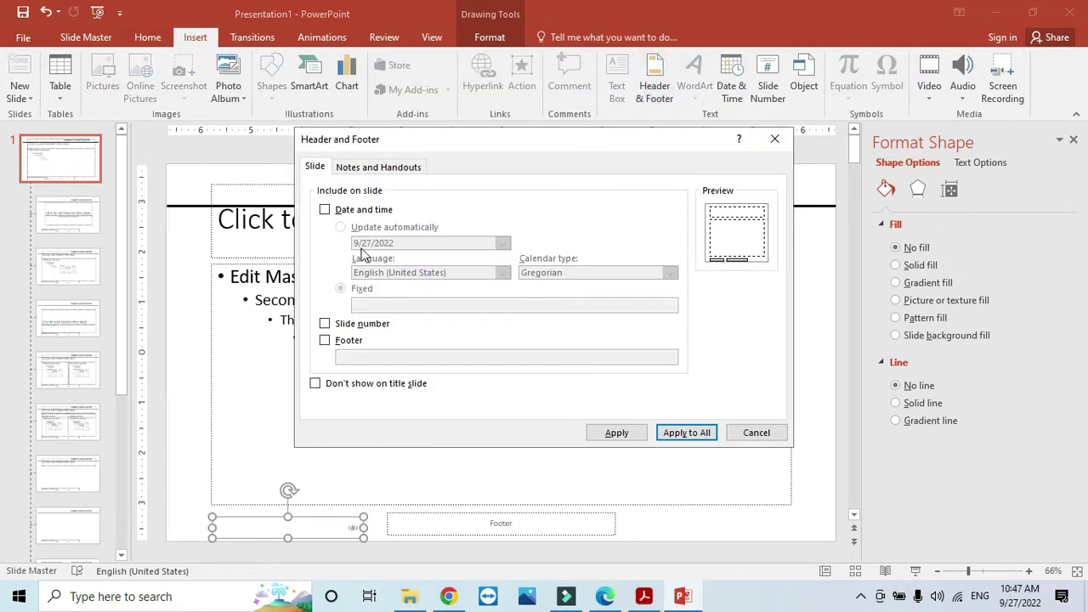
pyautogui.click(325, 325)
pyautogui.hotkey('alt', 'Tab')
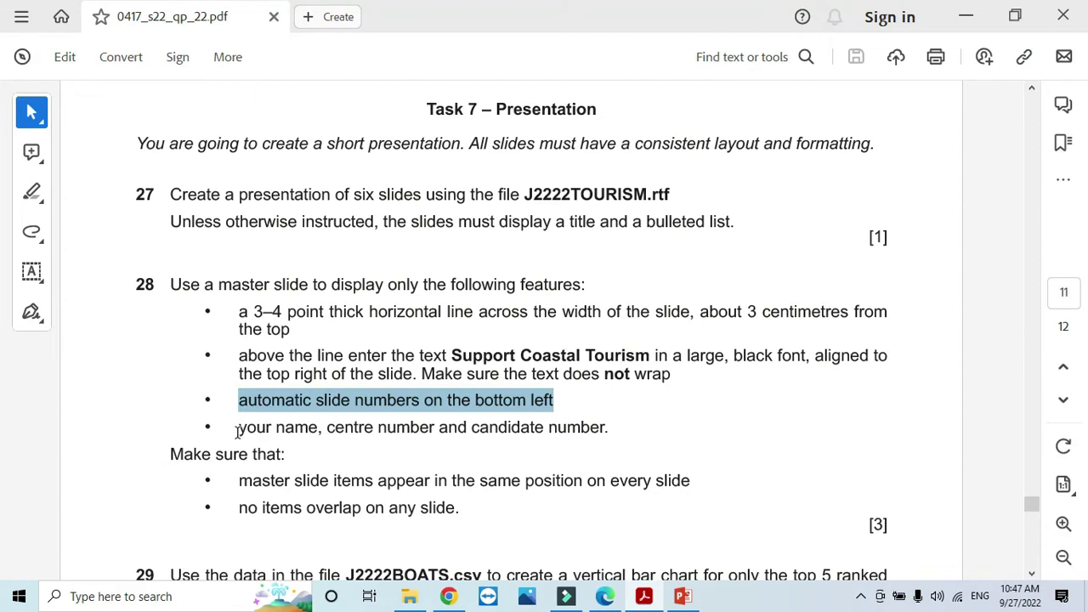
pyautogui.moveTo(238, 431)
pyautogui.mouseDown()
pyautogui.moveTo(604, 434)
pyautogui.moveTo(585, 444)
pyautogui.mouseUp()
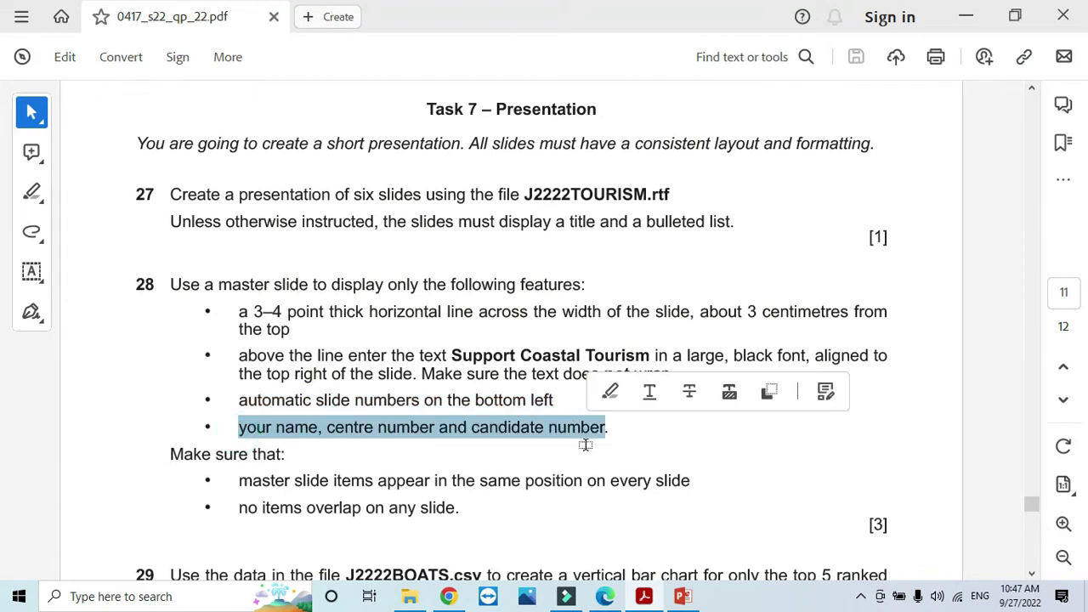
pyautogui.hotkey('alt', 'Tab')
pyautogui.click(324, 341)
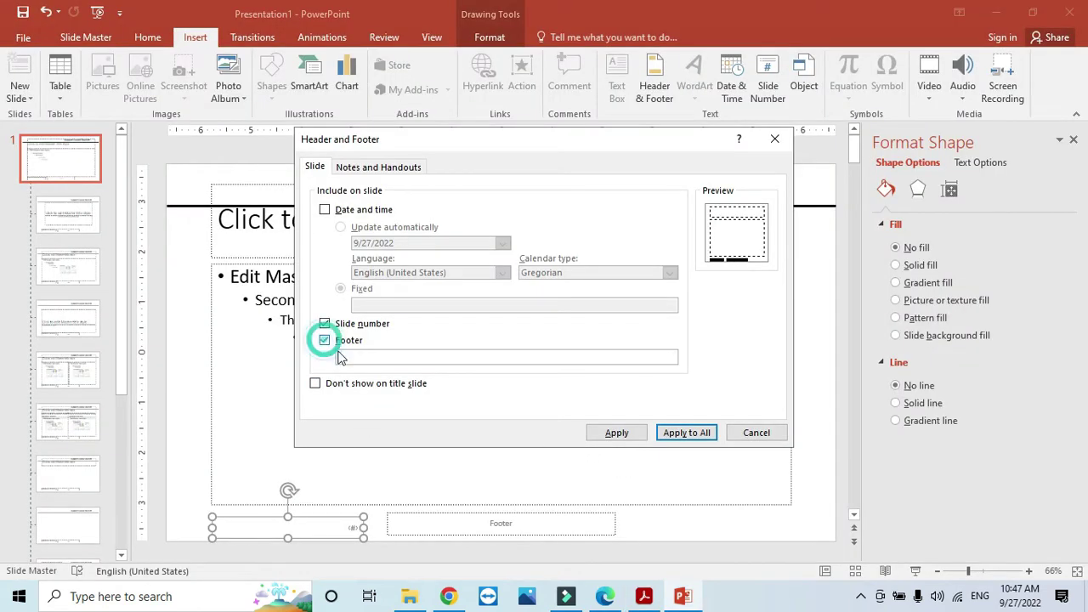
pyautogui.click(361, 355)
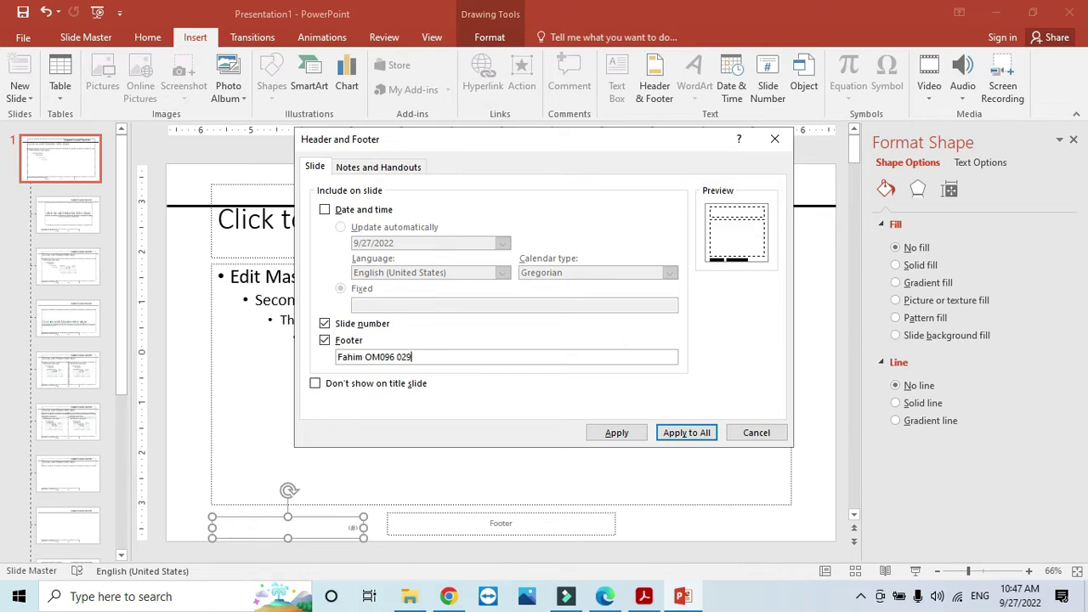
pyautogui.click(668, 434)
# Step: Move the footer placeholder to the bottom right of the master
pyautogui.click(569, 529)
pyautogui.doubleClick(569, 528)
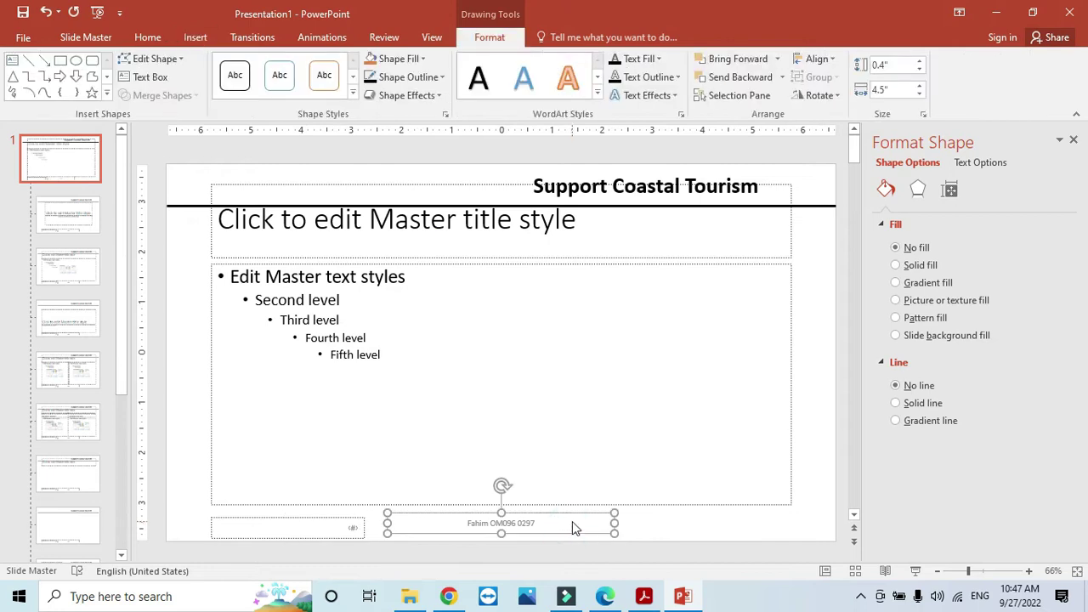
pyautogui.moveTo(575, 520); pyautogui.dragTo(749, 513)
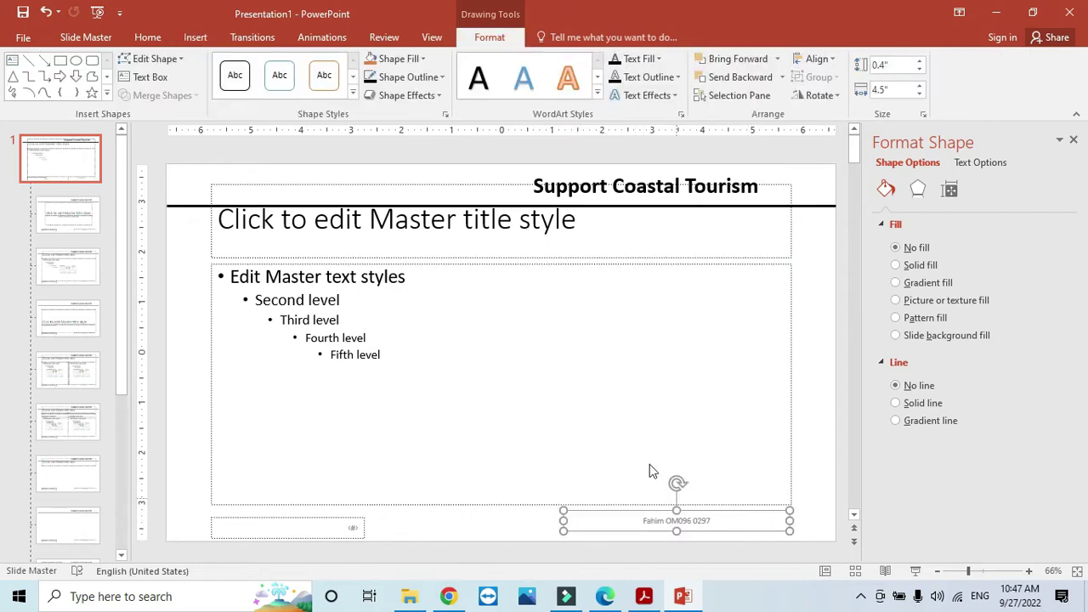
pyautogui.click(649, 464)
# Step: Left-align the slide number within its bottom-left placeholder
pyautogui.doubleClick(357, 527)
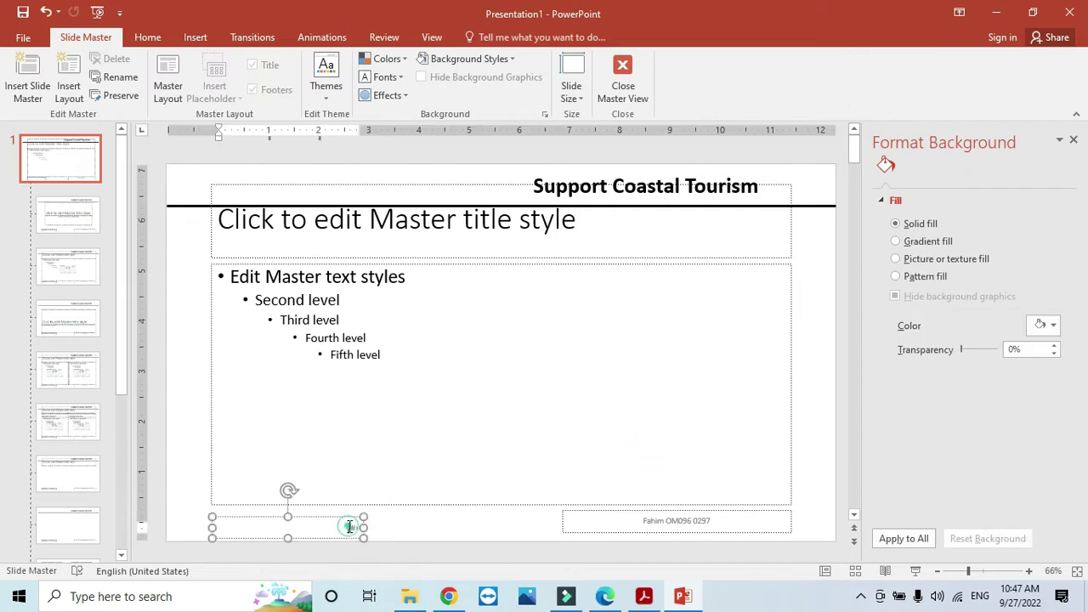
pyautogui.click(414, 526)
pyautogui.click(360, 526)
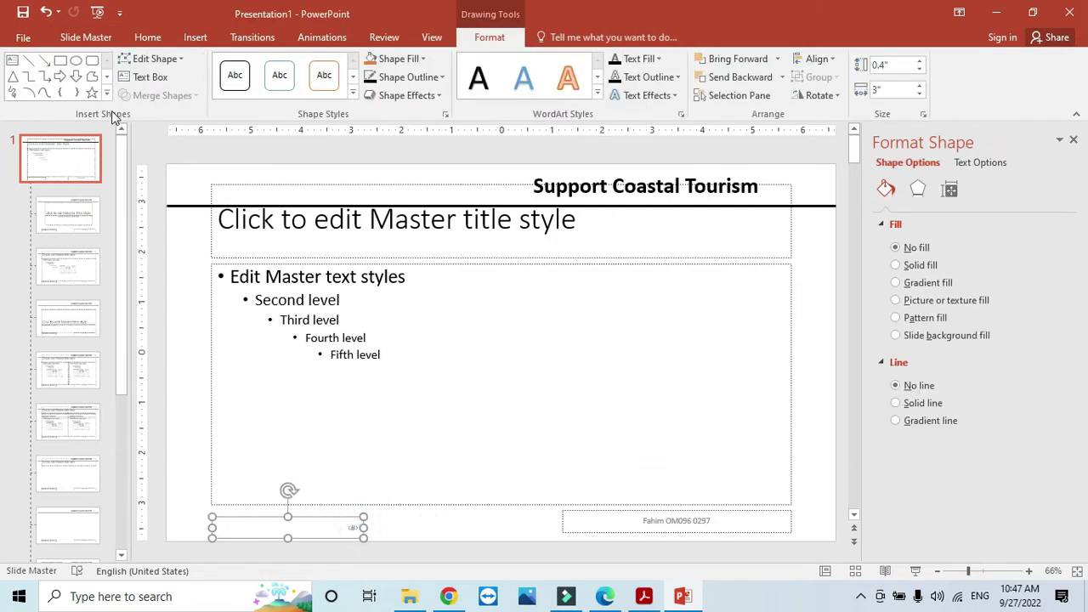
pyautogui.click(149, 38)
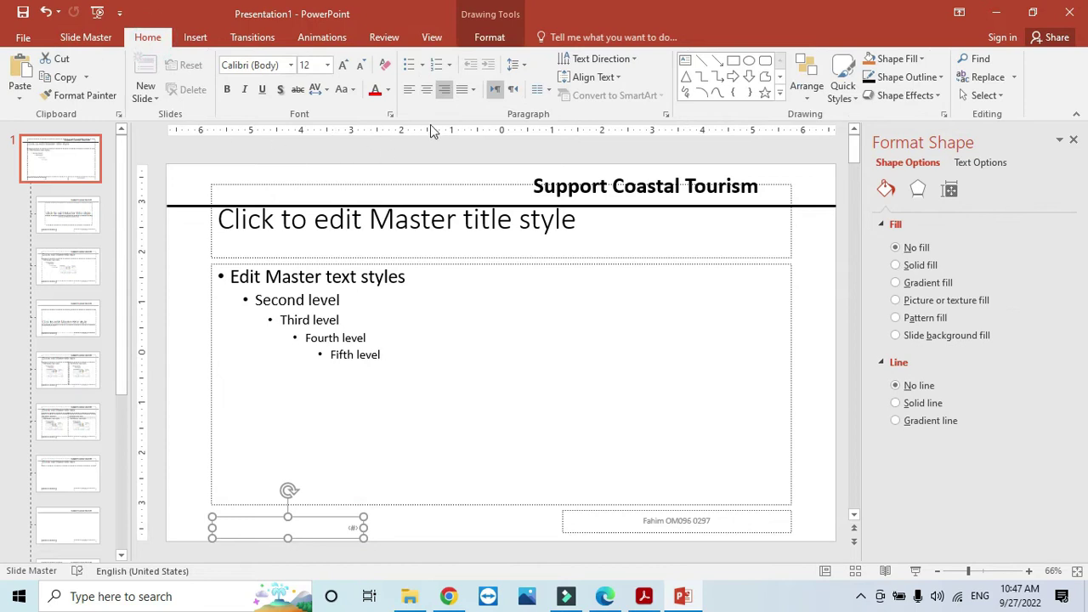
pyautogui.click(408, 90)
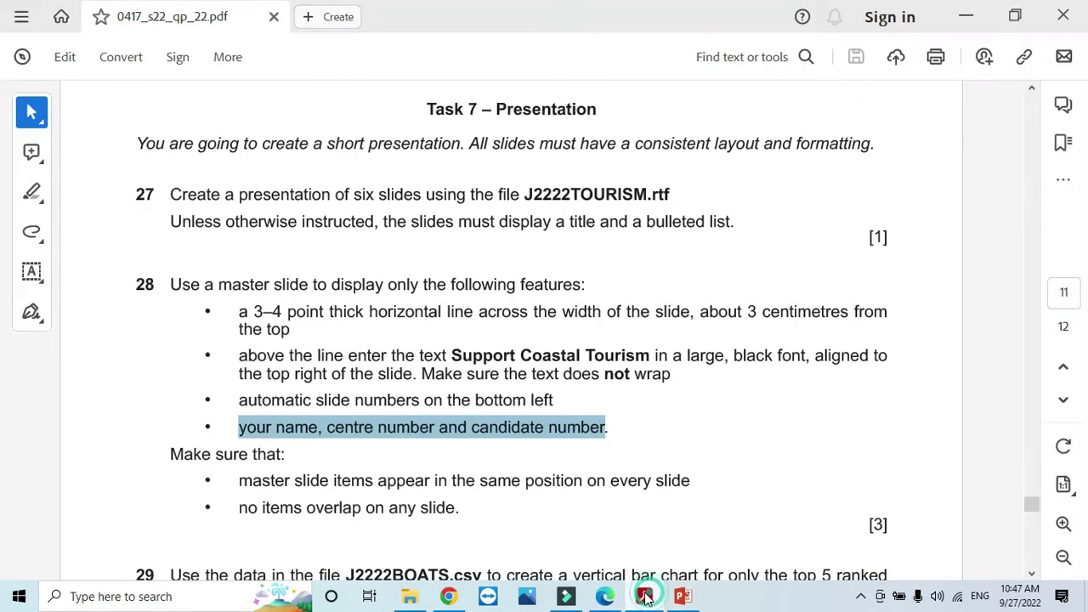
# Step: Check the same-position requirement for master items in the task PDF, then reselect the main slide master
pyautogui.click(643, 596)
pyautogui.scroll(-3, 374, 433)
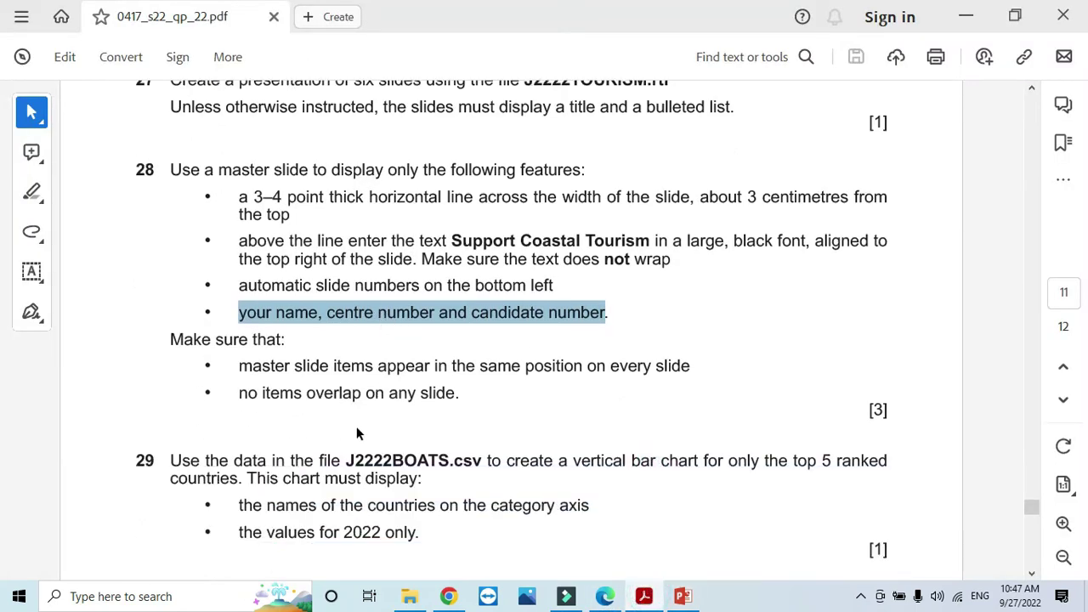
pyautogui.scroll(-1, 356, 434)
pyautogui.moveTo(240, 332); pyautogui.dragTo(688, 342)
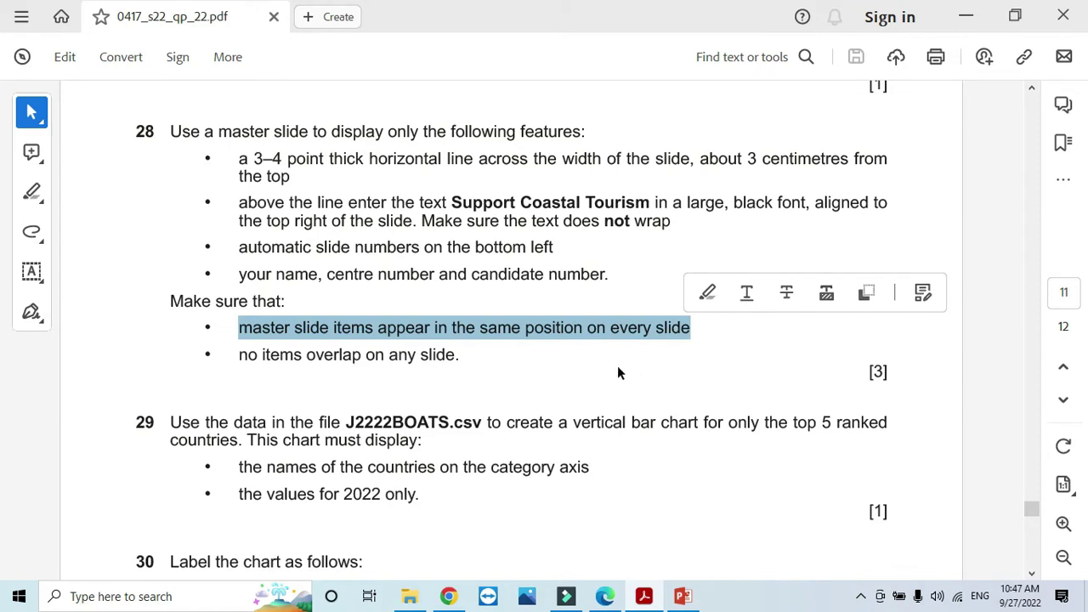
pyautogui.hotkey('alt', 'Tab')
pyautogui.click(70, 168)
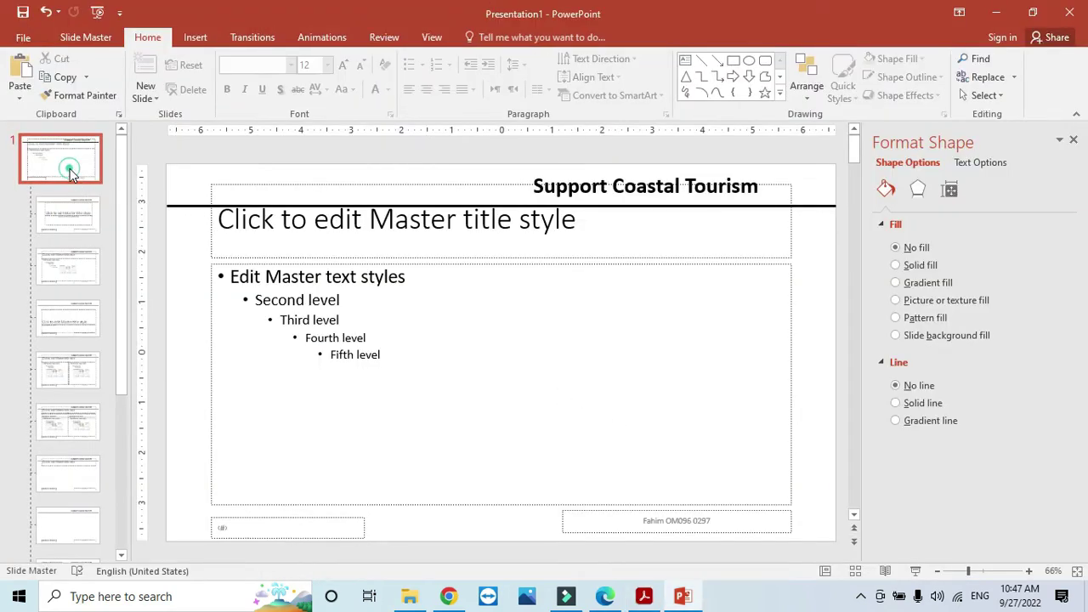
# Step: Return to Normal view and step through slides 1–6 to check each slide's number and footer
pyautogui.click(429, 37)
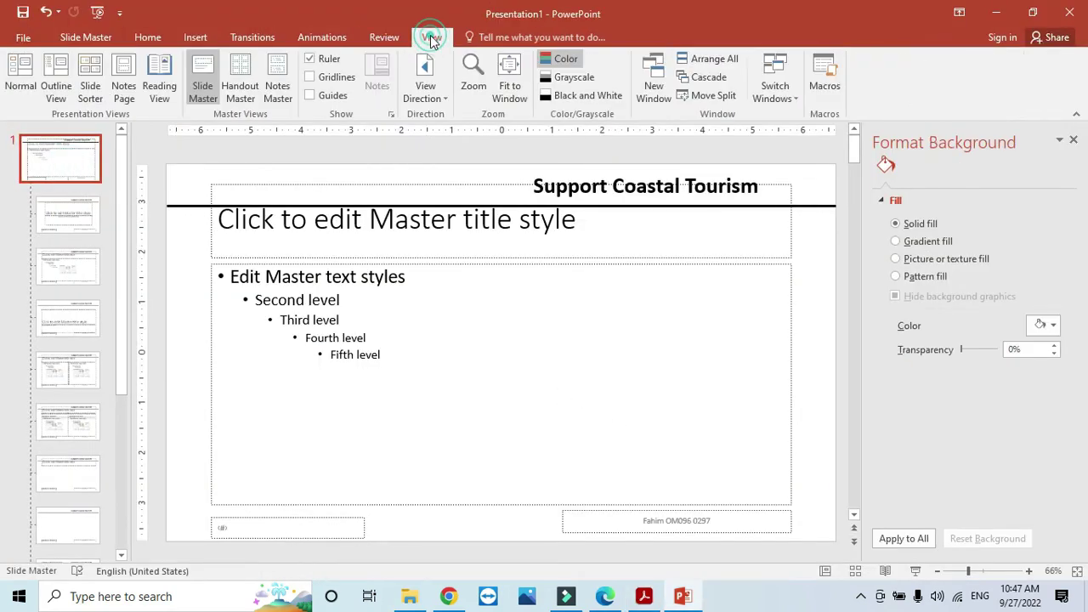
pyautogui.click(21, 81)
pyautogui.click(59, 242)
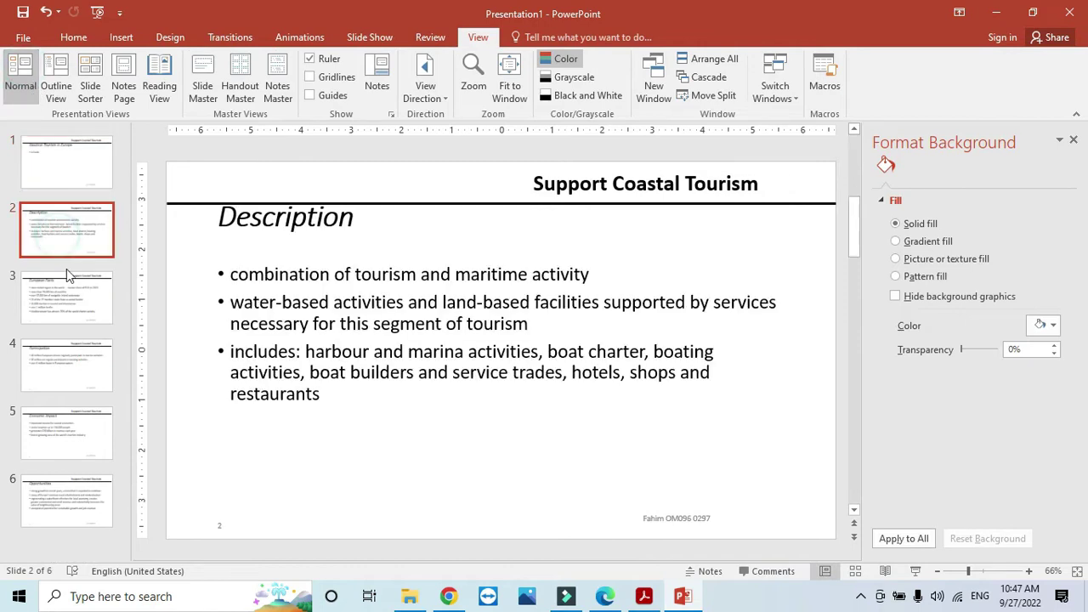
pyautogui.click(69, 300)
pyautogui.click(69, 350)
pyautogui.click(73, 438)
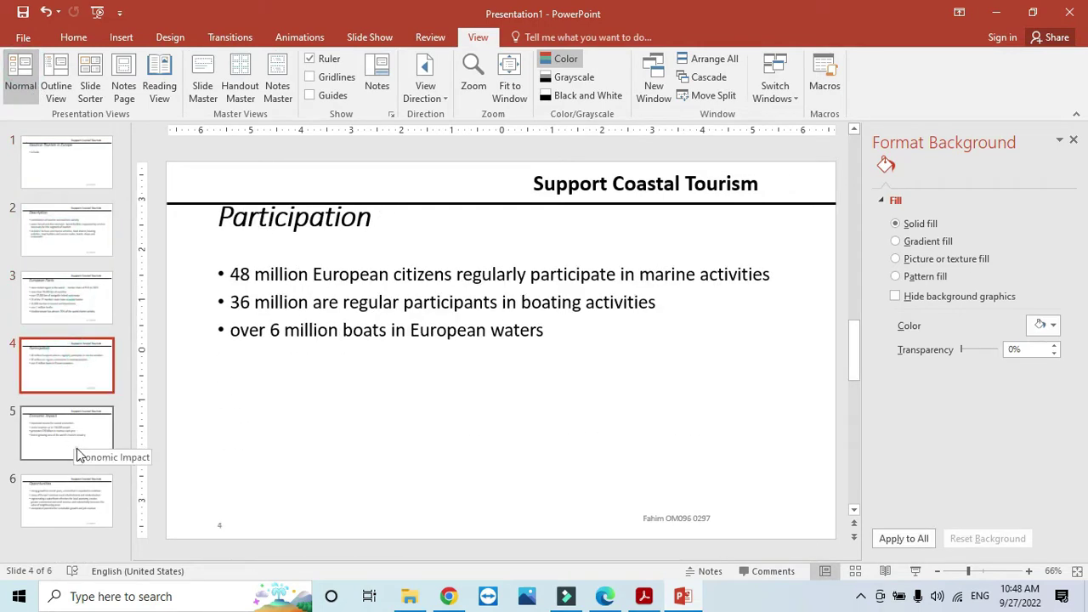
pyautogui.click(75, 503)
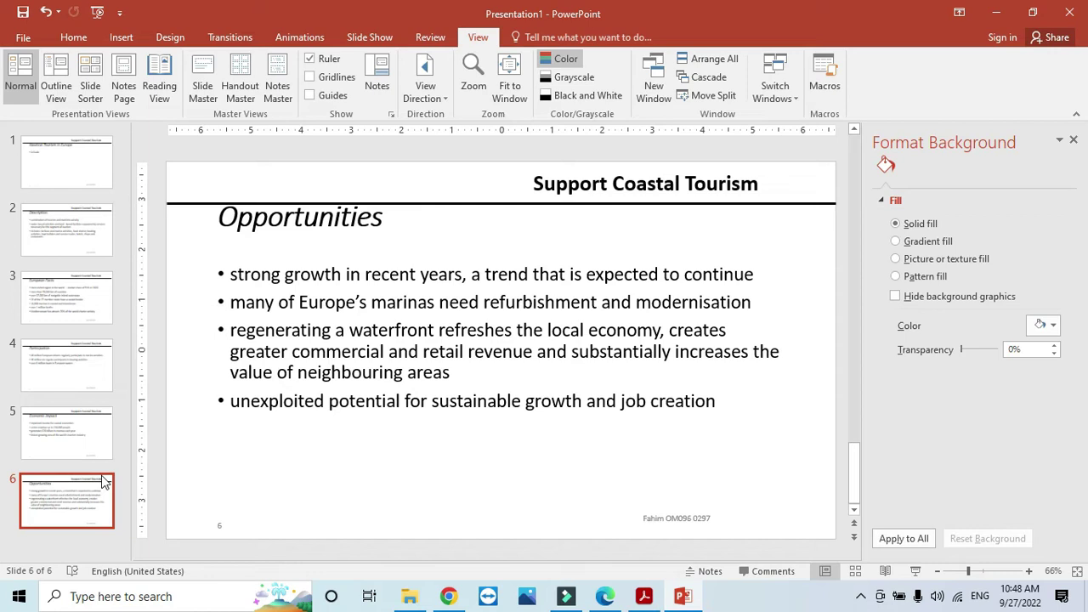
pyautogui.click(42, 153)
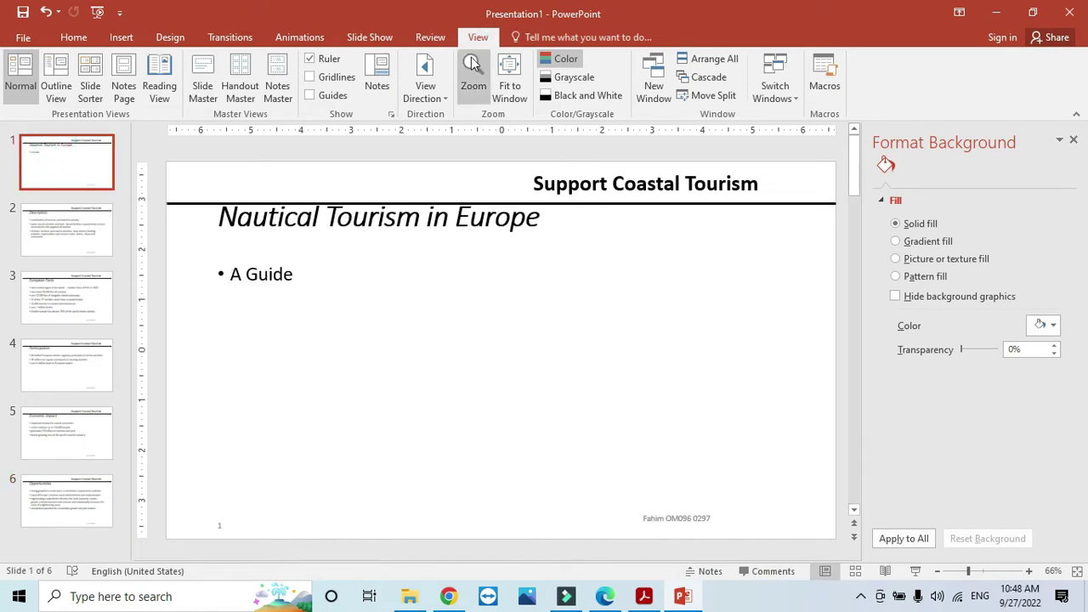
# Step: Highlight question 29's J2222BOATS.csv bar-chart instruction in the PDF, then bring up the June 2022 folder
pyautogui.hotkey('alt', 'Tab')
pyautogui.scroll(-1, 367, 387)
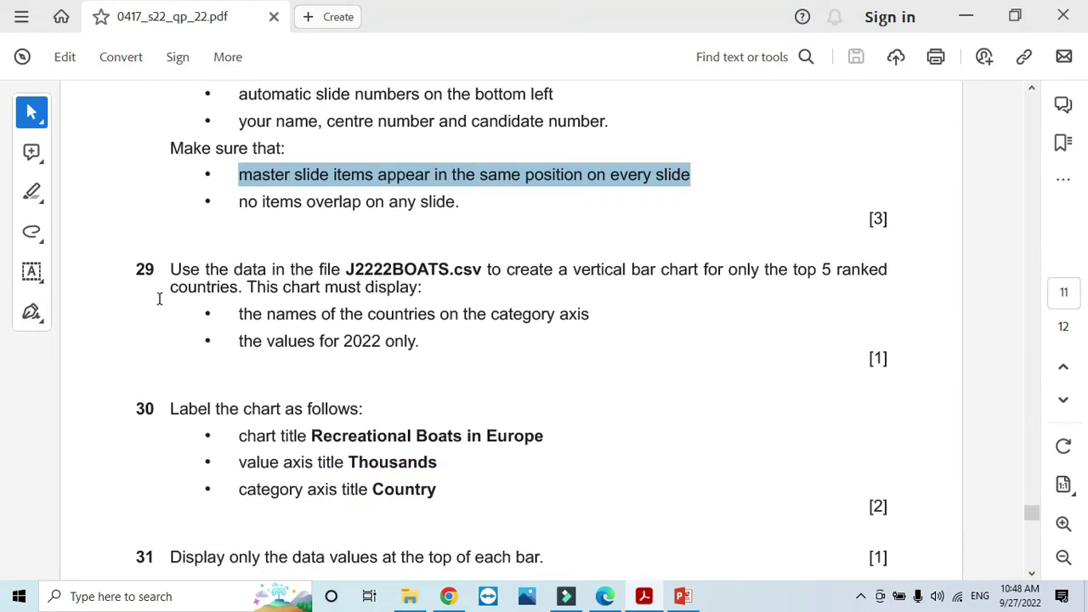
pyautogui.moveTo(173, 269); pyautogui.dragTo(377, 281)
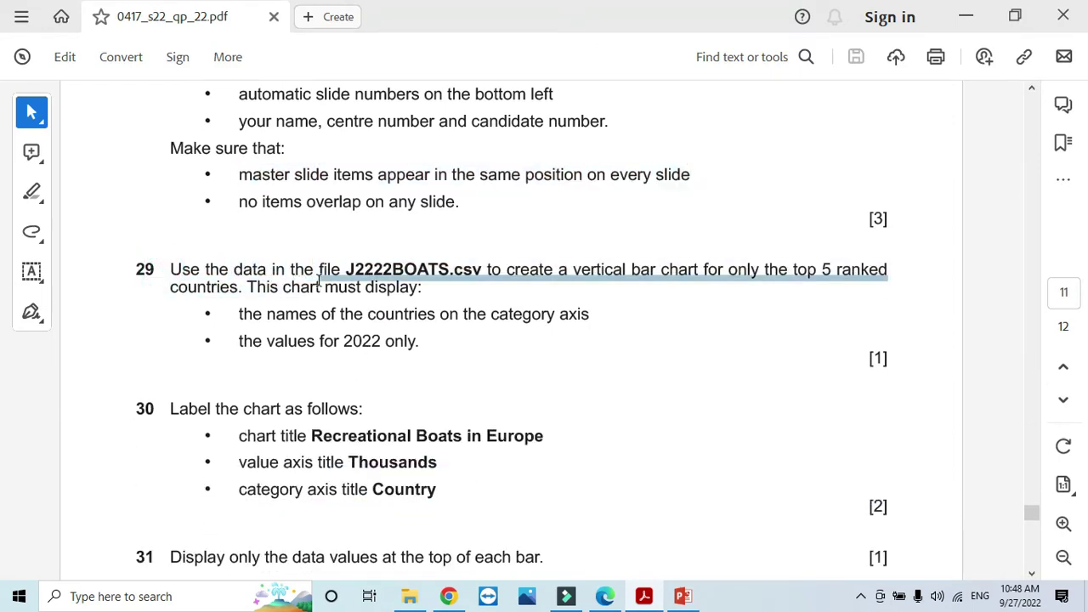
pyautogui.click(368, 297)
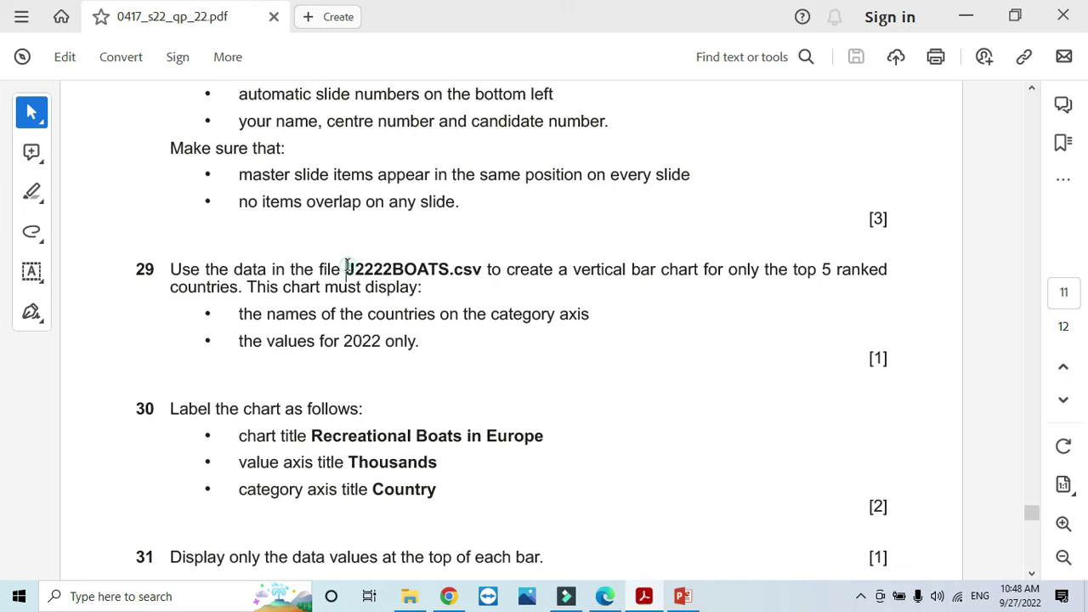
pyautogui.moveTo(347, 268); pyautogui.dragTo(699, 269)
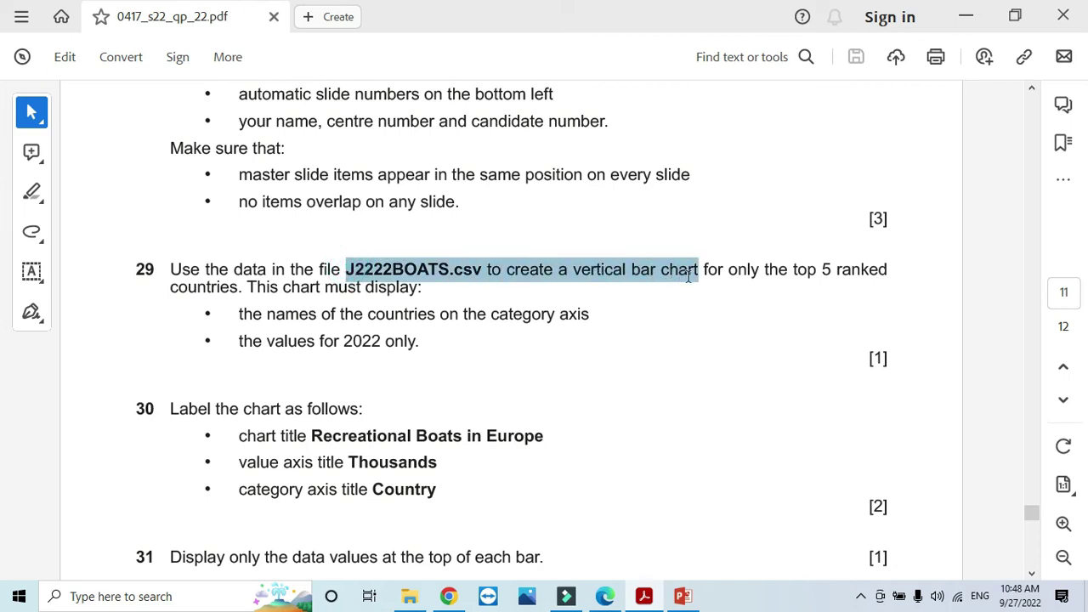
pyautogui.click(425, 598)
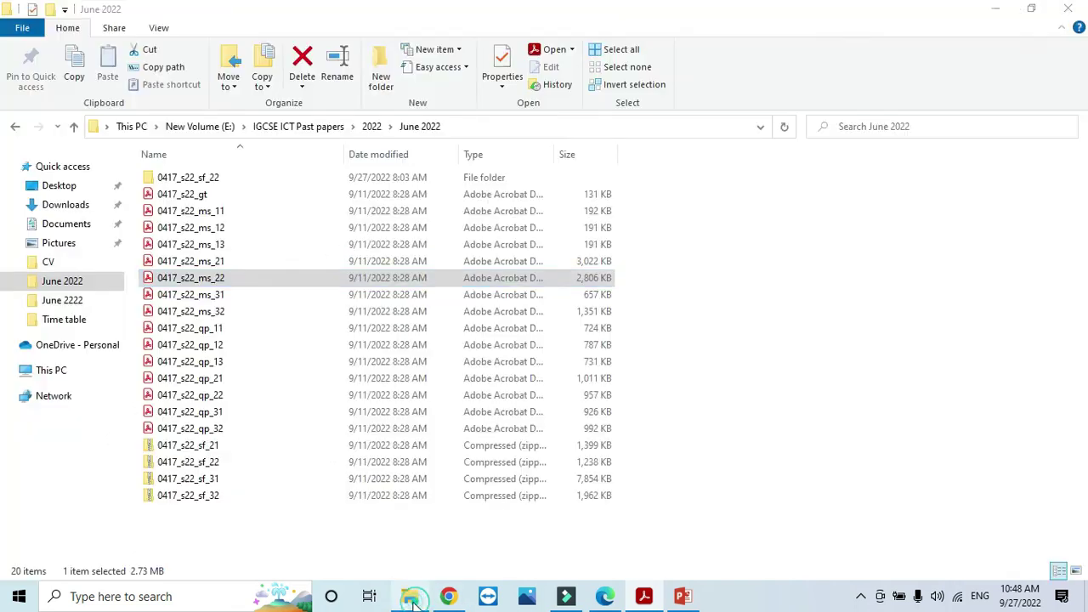
# Step: Open J2222BOATS from the June 2022 folder in Excel and AutoFit every column
pyautogui.click(59, 302)
pyautogui.click(195, 214)
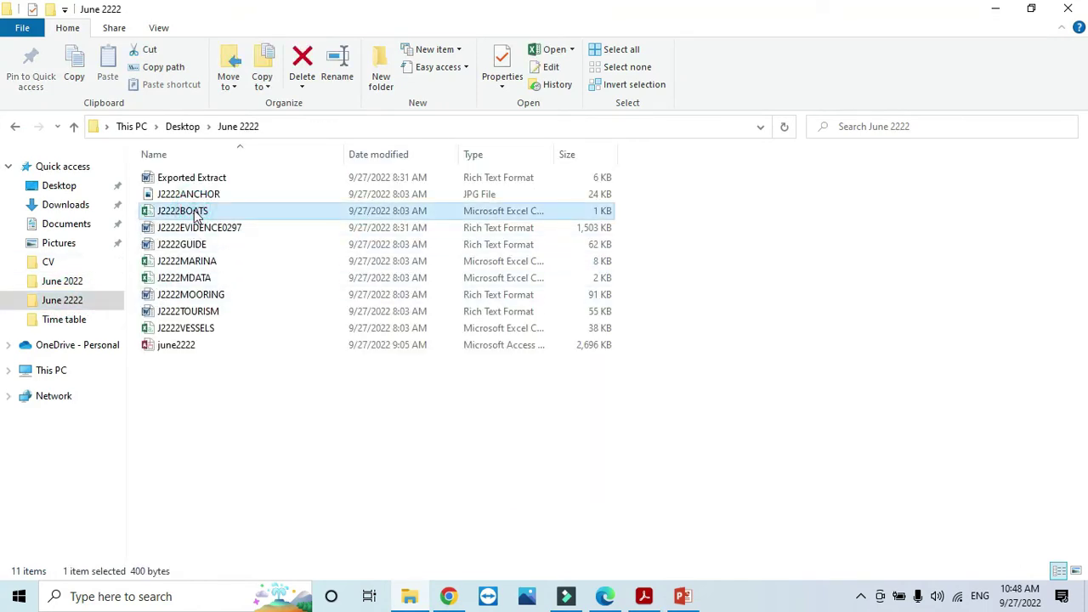
pyautogui.doubleClick(195, 214)
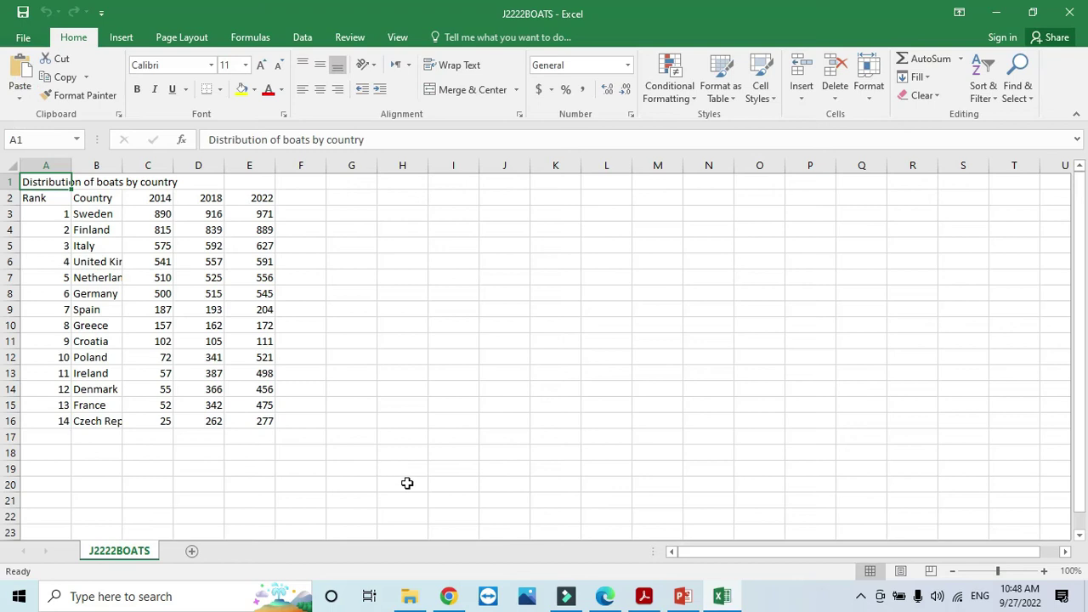
pyautogui.click(12, 165)
pyautogui.doubleClick(70, 169)
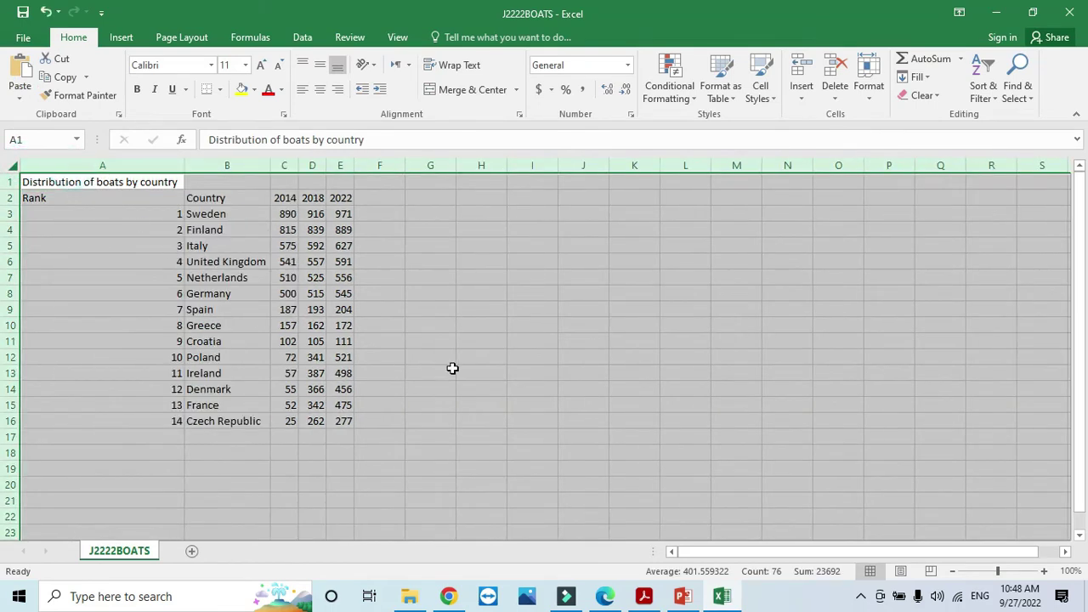
# Step: Close File Explorer and mark the category-axis and 2022-values-only requirements in the exam PDF
pyautogui.hotkey('alt', 'Tab')
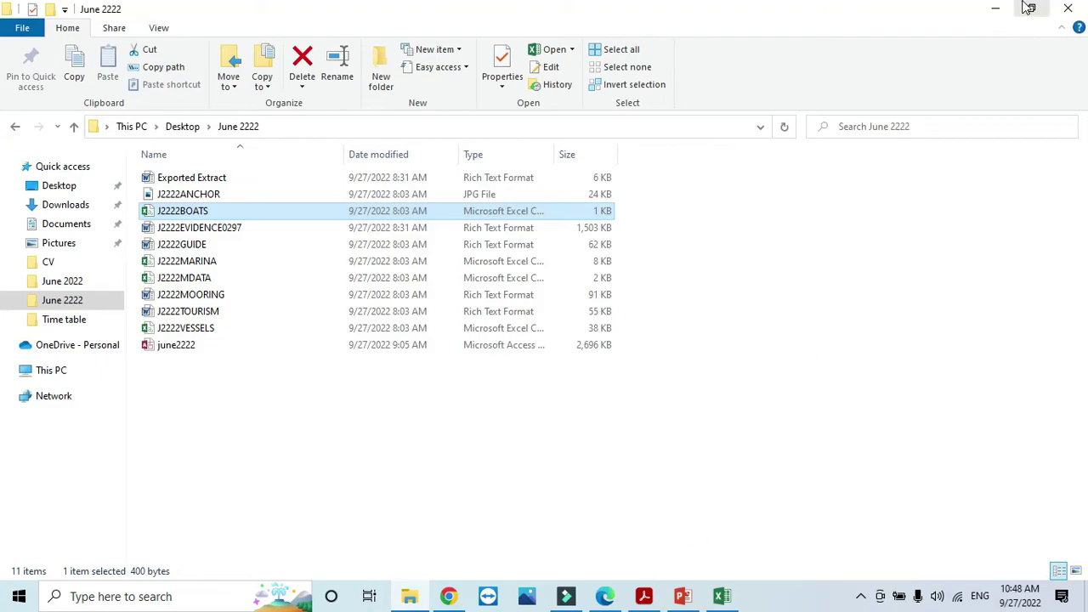
pyautogui.click(1067, 8)
pyautogui.click(655, 603)
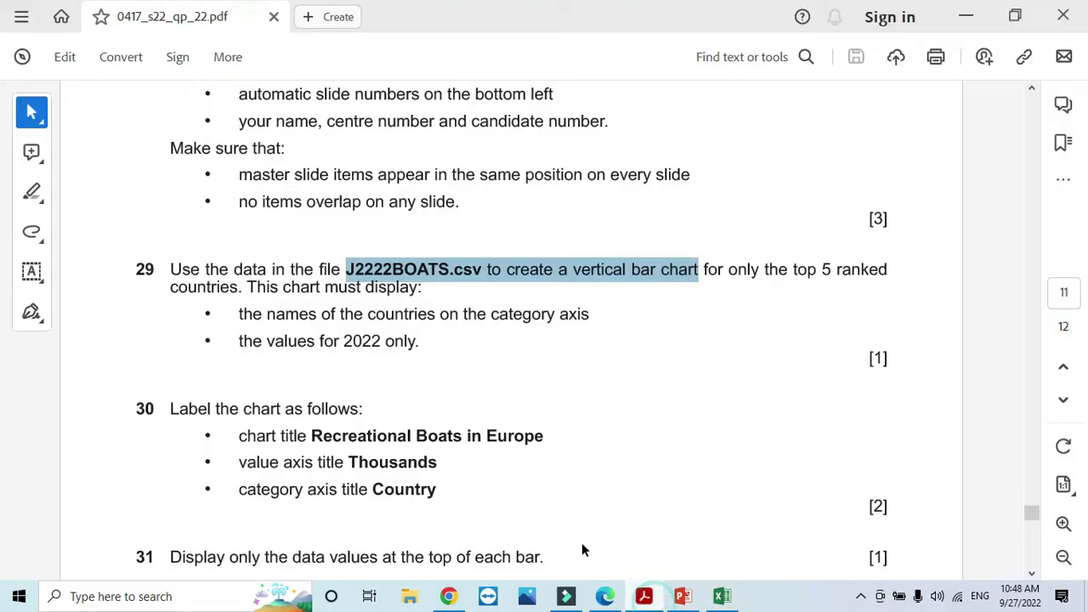
pyautogui.moveTo(241, 314); pyautogui.dragTo(593, 323)
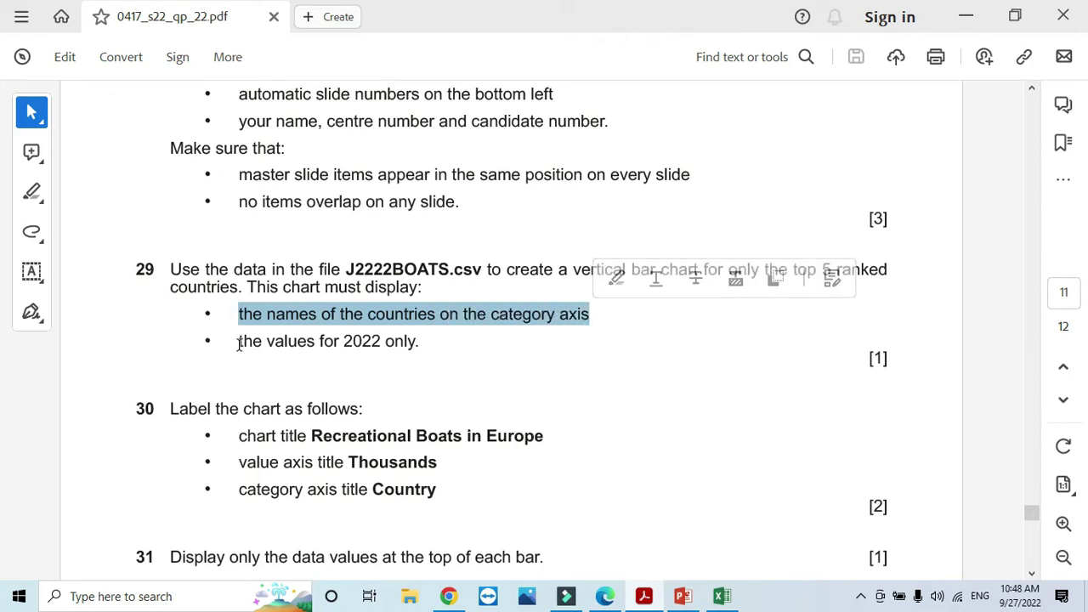
pyautogui.moveTo(242, 341); pyautogui.dragTo(425, 341)
pyautogui.hotkey('alt', 'Tab')
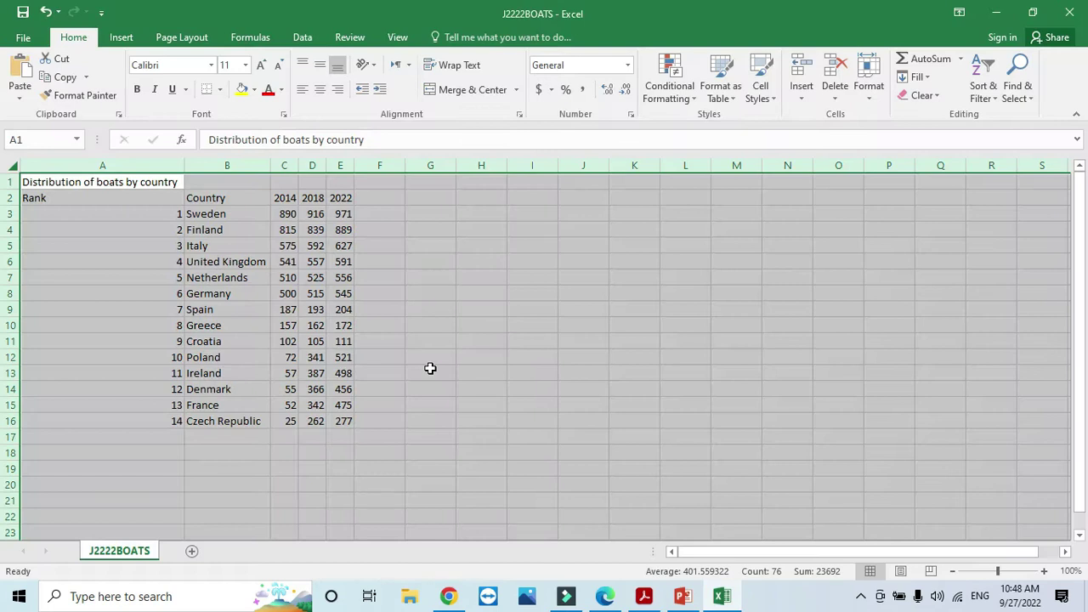
pyautogui.click(430, 368)
# Step: Insert a clustered column chart of the country names B3:B16 and 2022 values E3:E16
pyautogui.moveTo(227, 215); pyautogui.dragTo(240, 418)
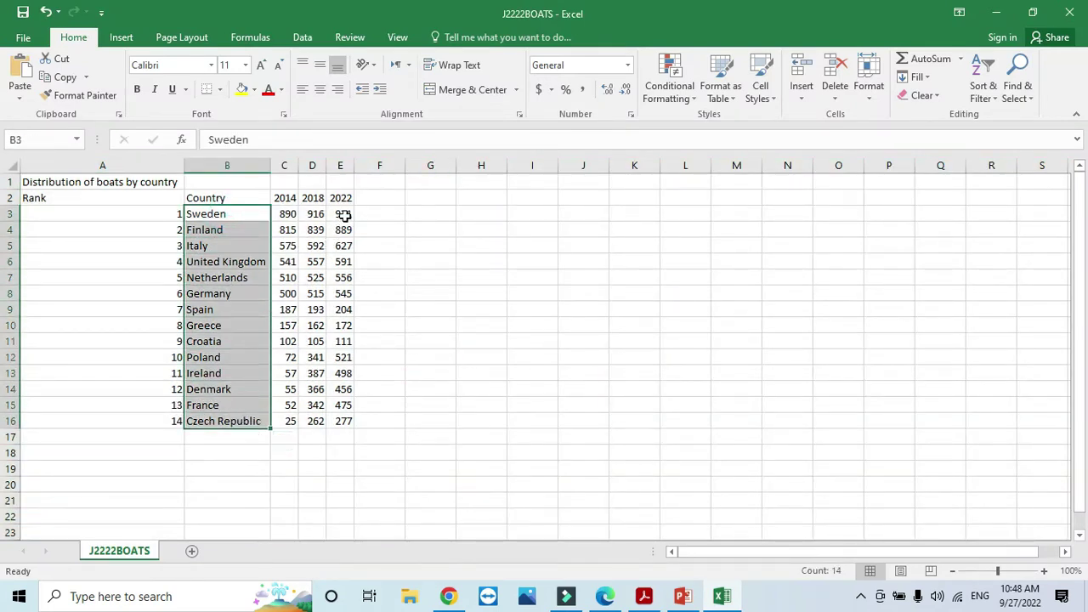
pyautogui.moveTo(343, 215); pyautogui.dragTo(350, 421)
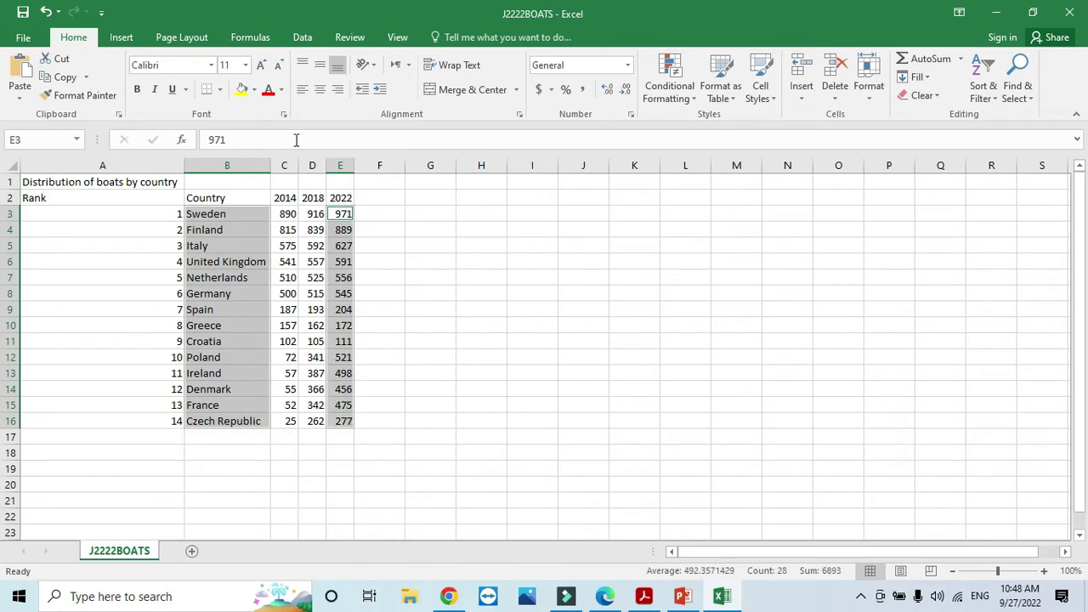
pyautogui.click(123, 38)
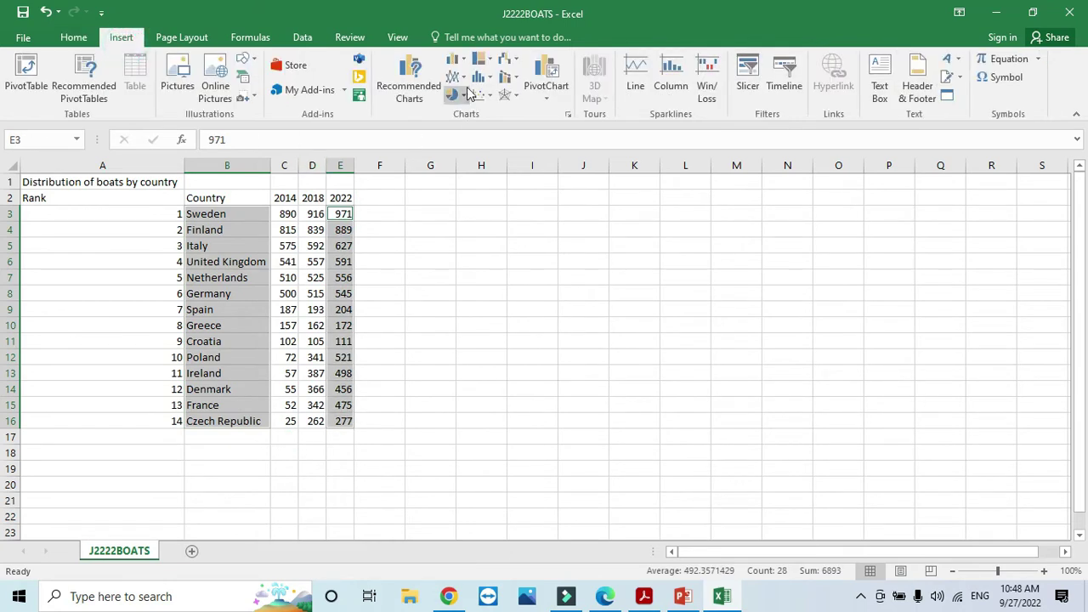
pyautogui.click(456, 61)
pyautogui.click(472, 113)
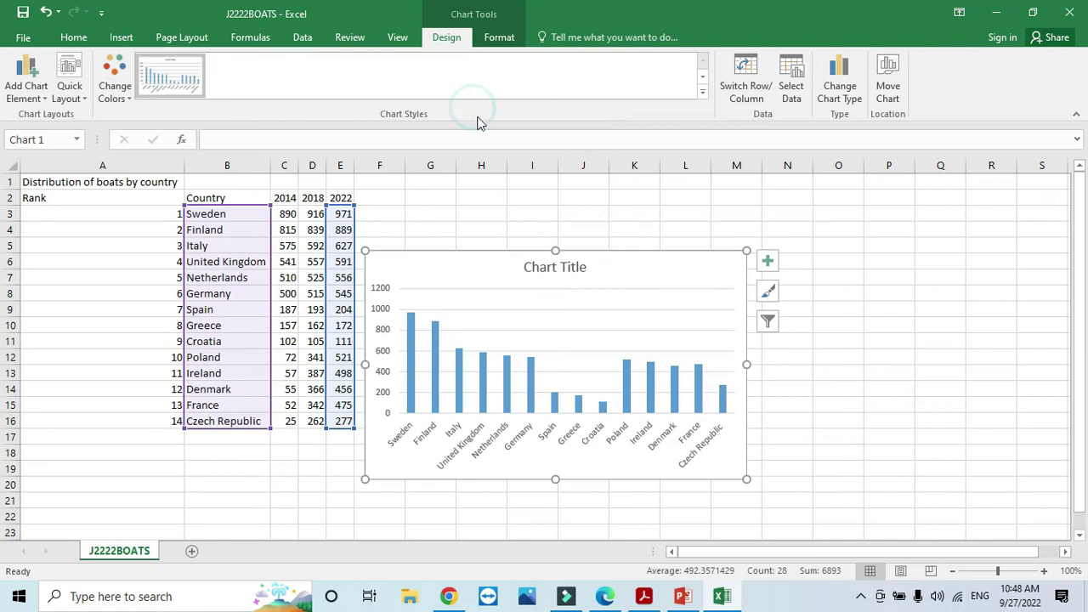
pyautogui.moveTo(615, 267); pyautogui.dragTo(634, 247)
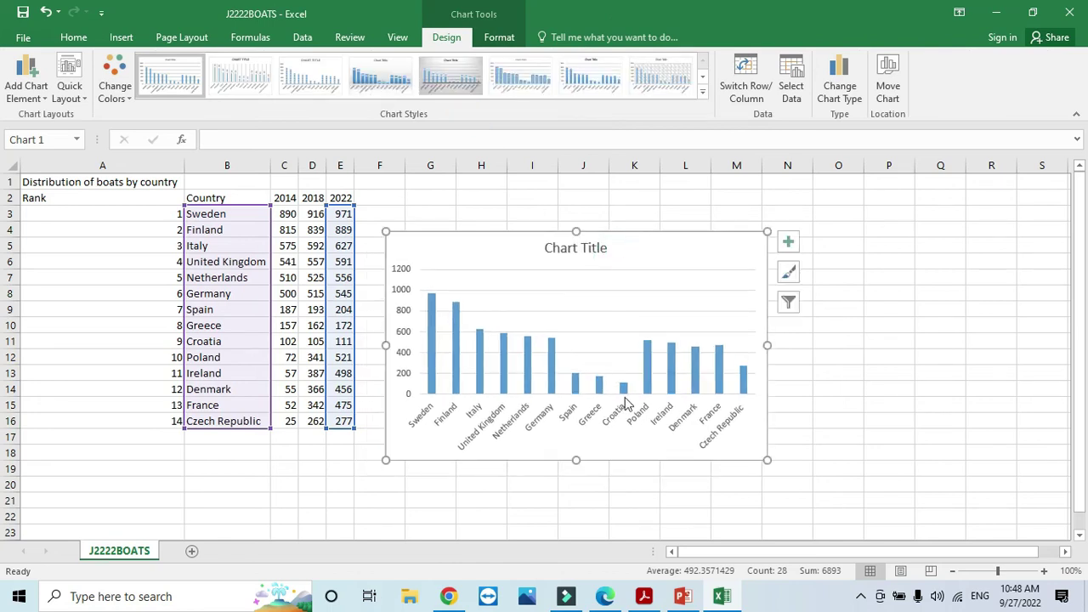
# Step: Copy the title text 'Recreational Boats in Europe' from the exam PDF
pyautogui.hotkey('alt', 'Tab')
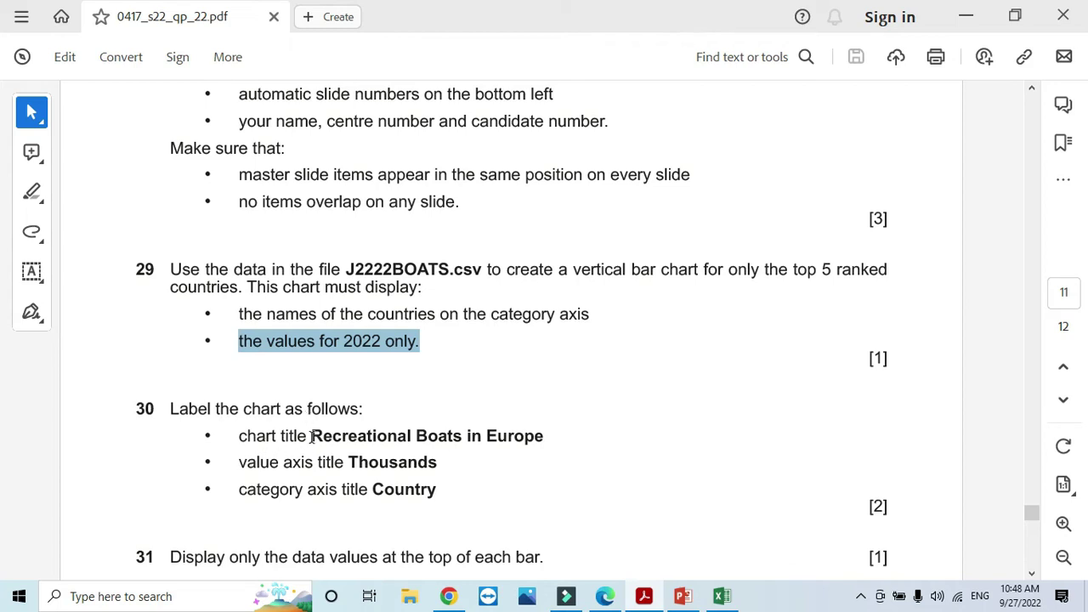
pyautogui.moveTo(311, 436); pyautogui.dragTo(501, 452)
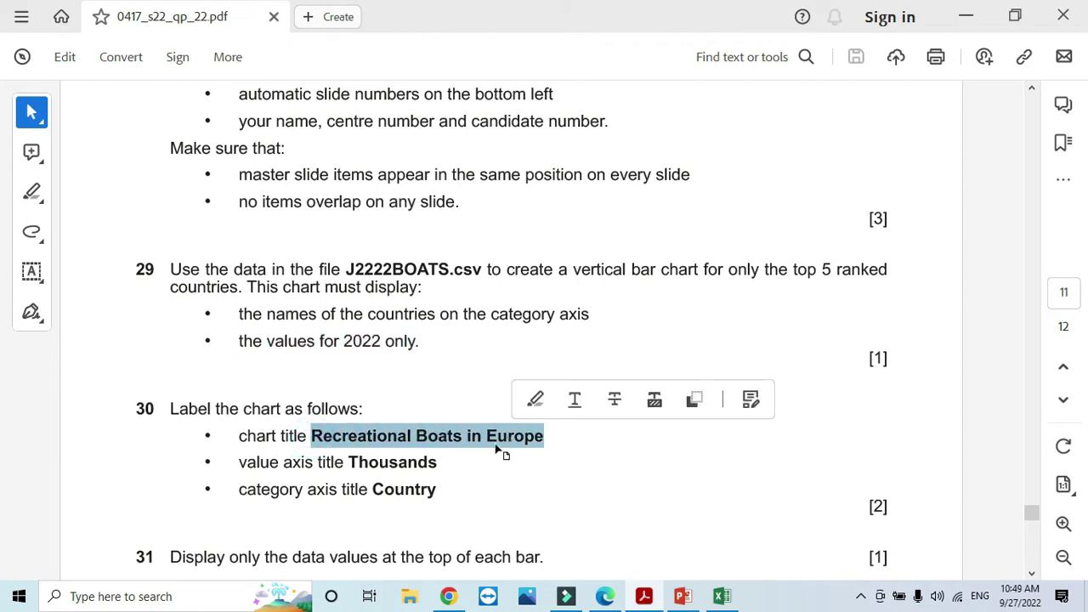
pyautogui.rightClick(498, 449)
pyautogui.click(518, 199)
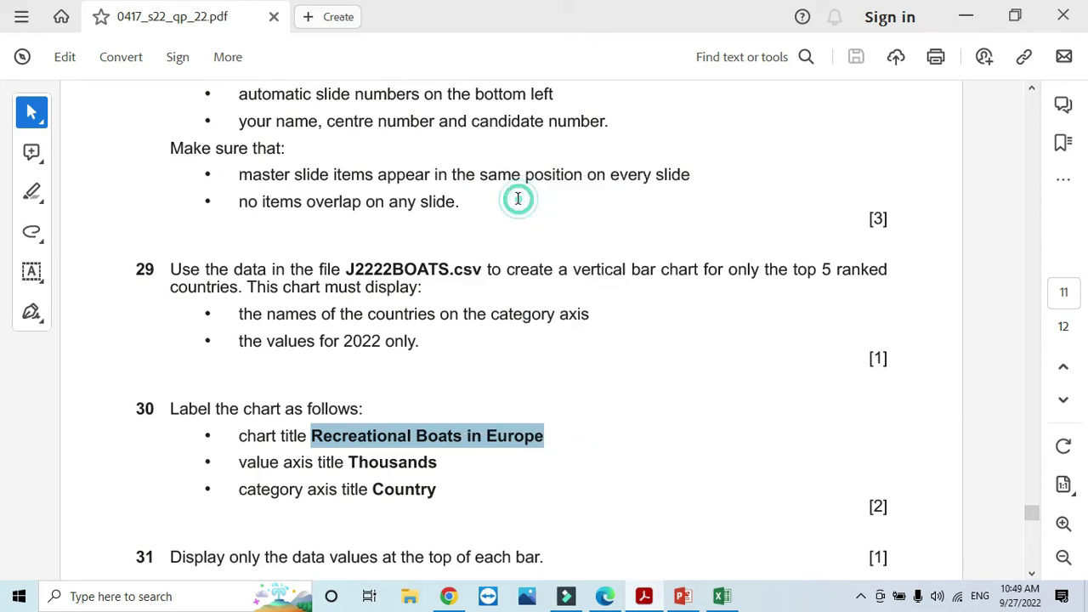
pyautogui.hotkey('alt', 'Tab')
# Step: Paste 'Recreational Boats in Europe' over the chart's placeholder title text
pyautogui.click(595, 247)
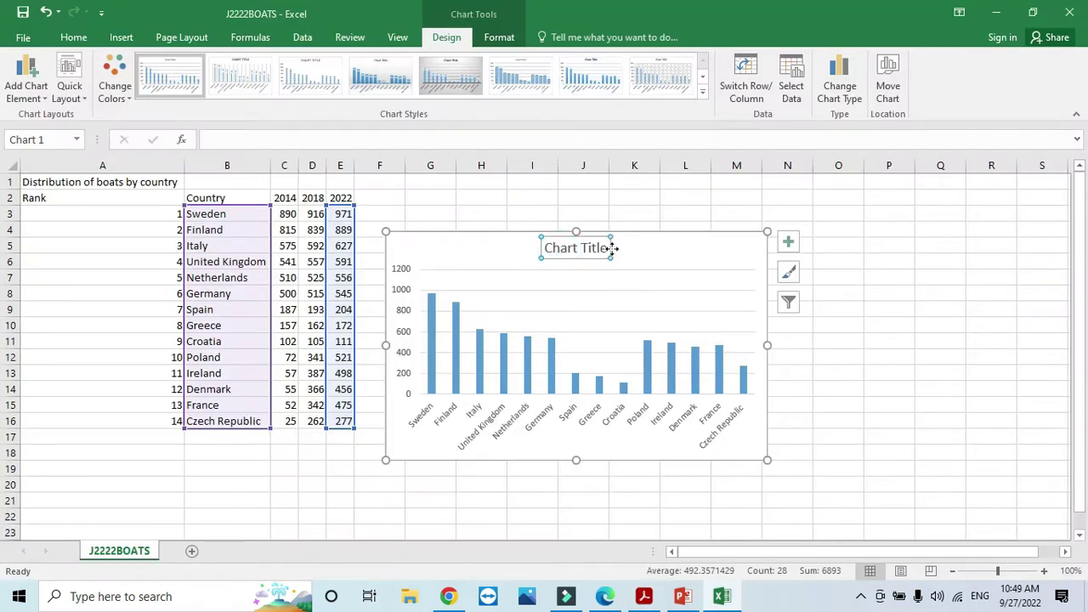
pyautogui.moveTo(606, 248); pyautogui.dragTo(546, 249)
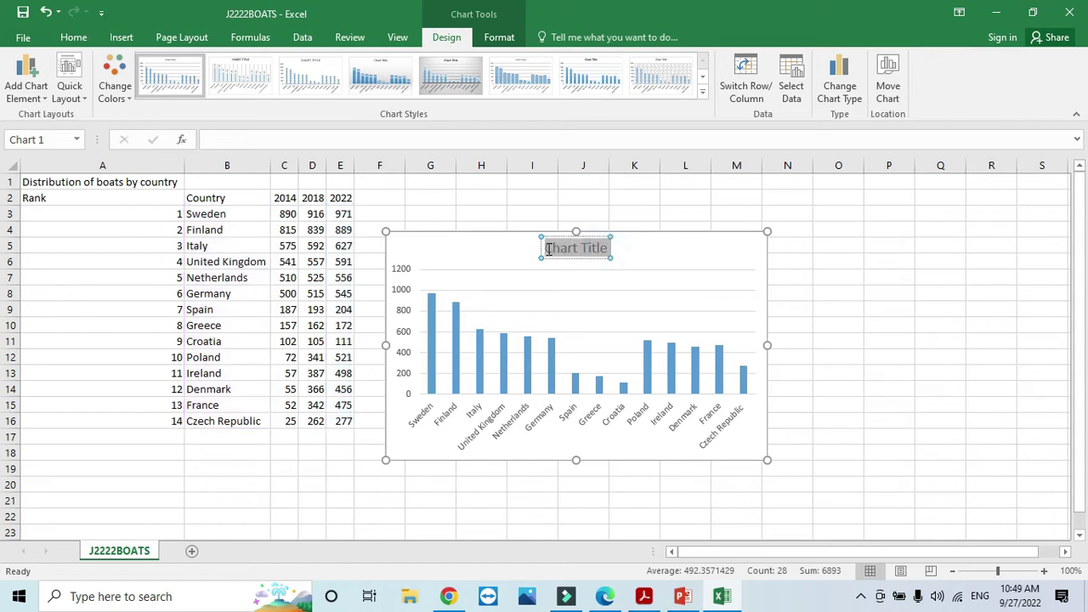
pyautogui.hotkey('ctrl', 'v')
pyautogui.hotkey('alt', 'Tab')
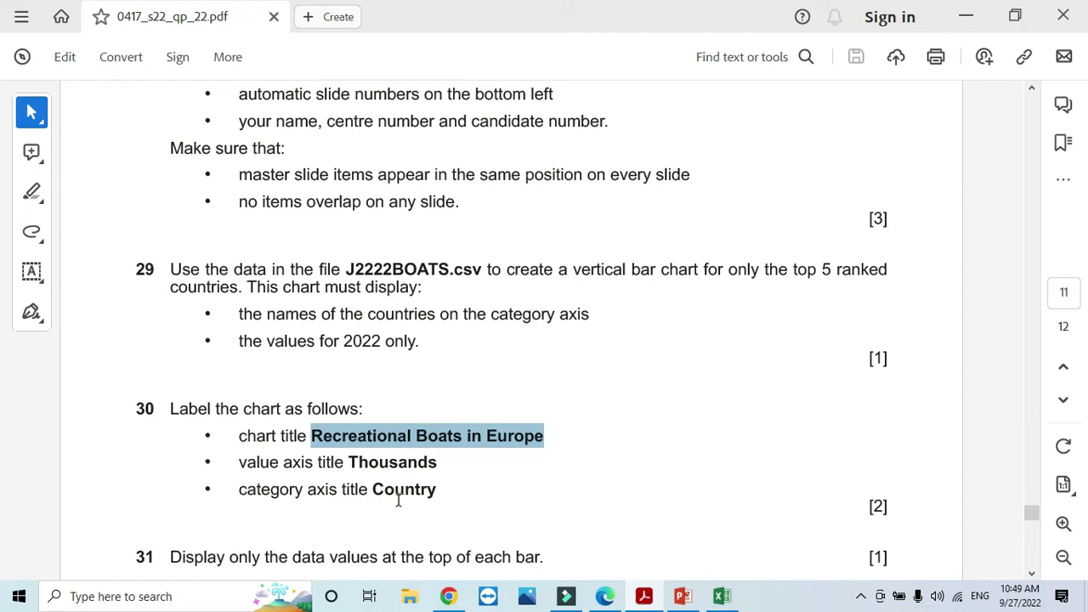
pyautogui.hotkey('alt', 'Tab')
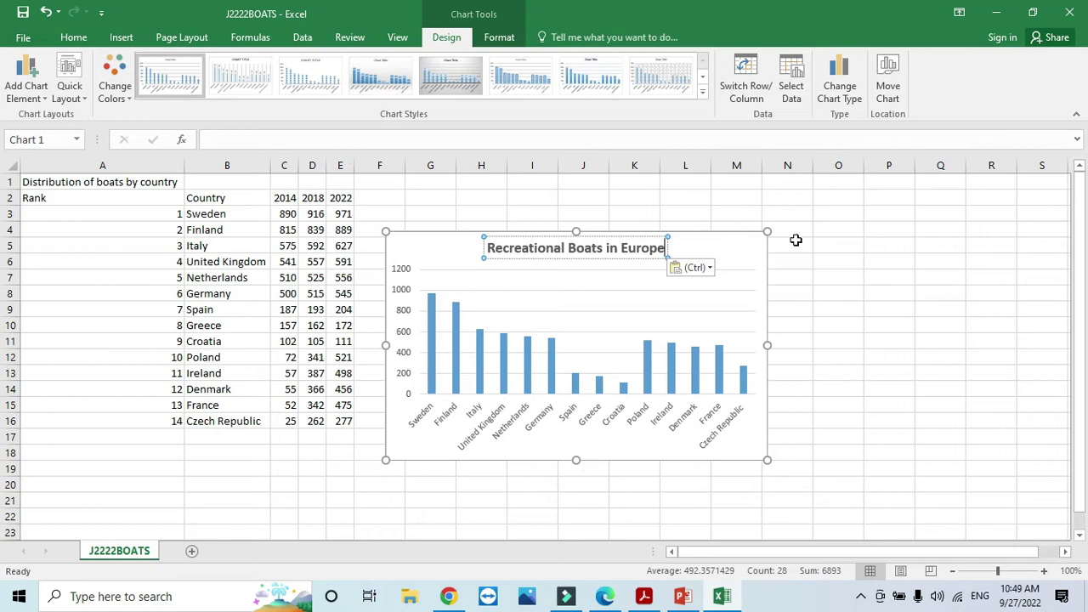
# Step: Add axis titles to the boat chart
pyautogui.click(760, 265)
pyautogui.click(789, 244)
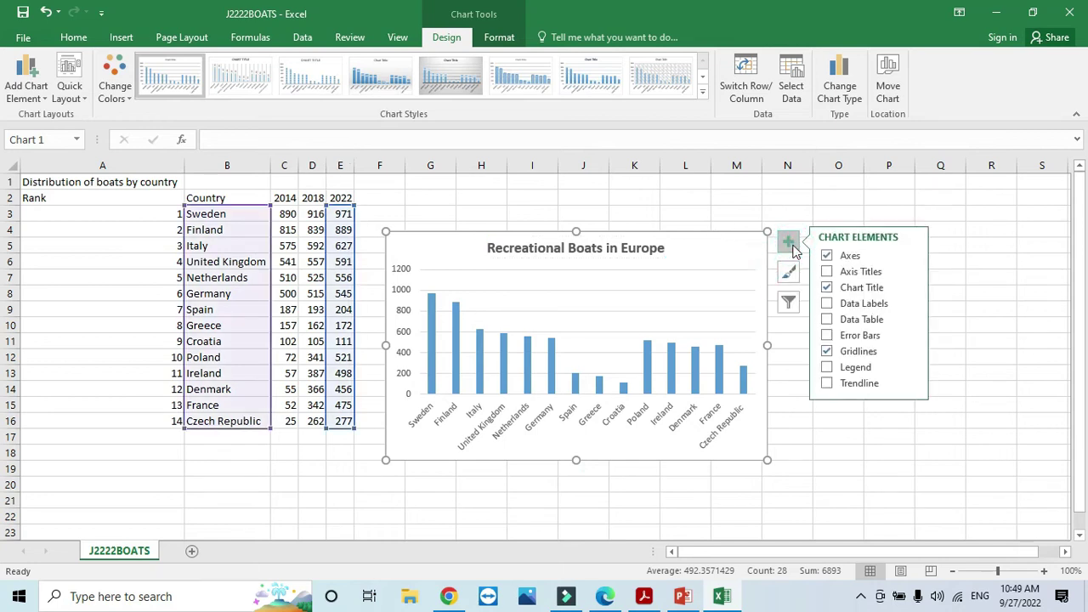
pyautogui.click(827, 272)
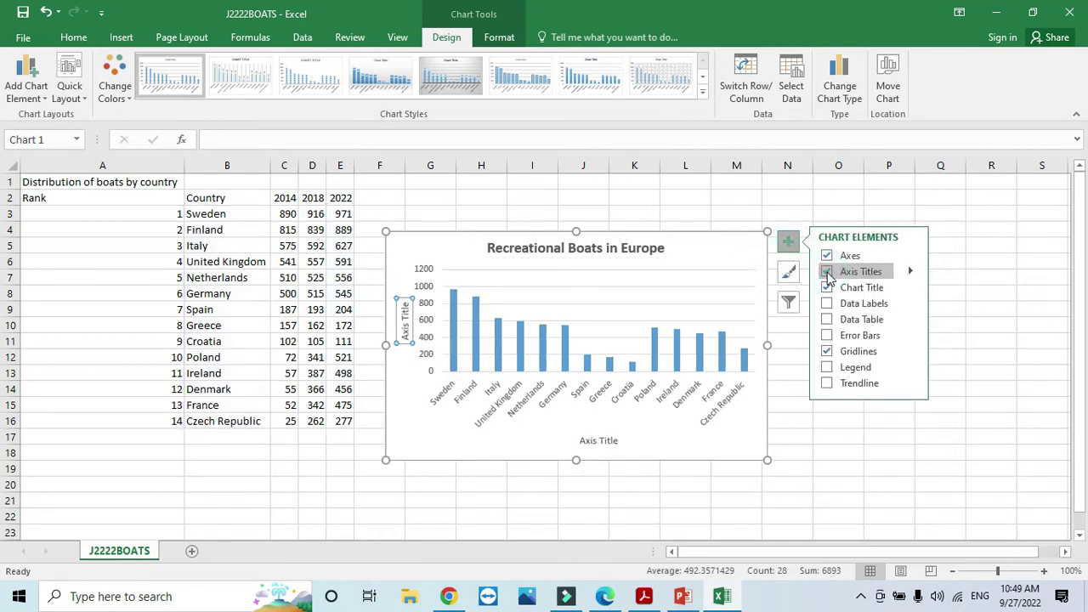
pyautogui.click(606, 442)
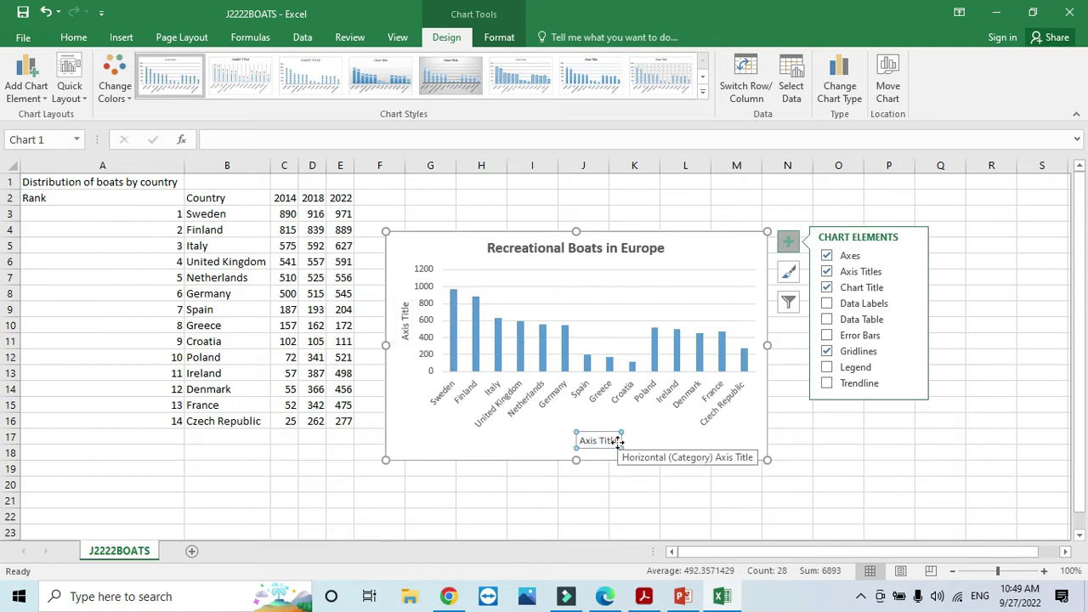
# Step: Copy 'Country' from the question and paste it as the horizontal axis title
pyautogui.hotkey('alt', 'Tab')
pyautogui.moveTo(441, 490); pyautogui.dragTo(372, 489)
pyautogui.rightClick(377, 489)
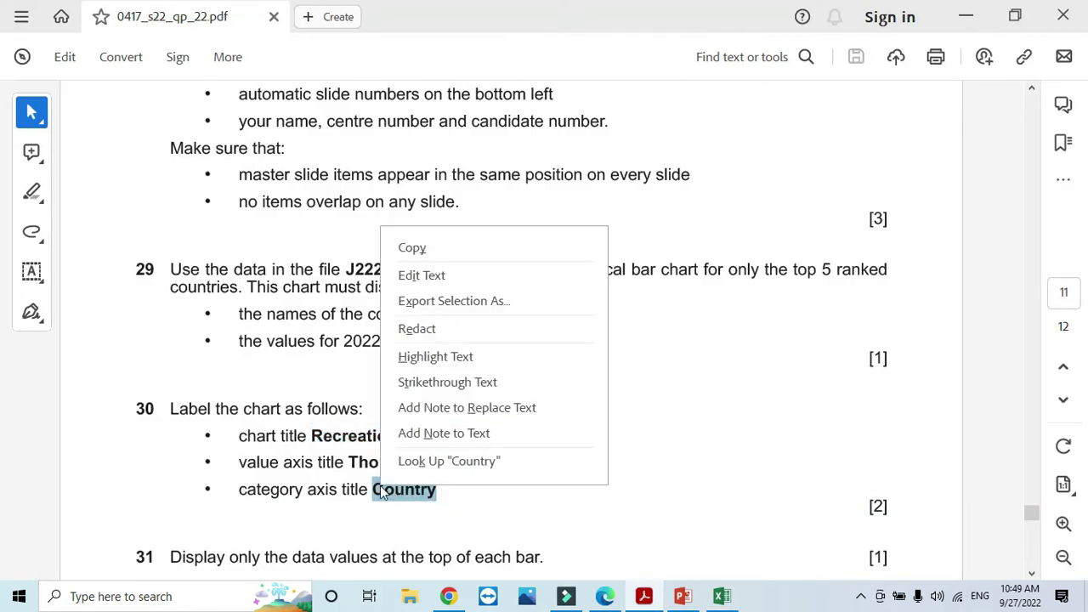
pyautogui.click(432, 247)
pyautogui.hotkey('alt', 'Tab')
pyautogui.click(609, 440)
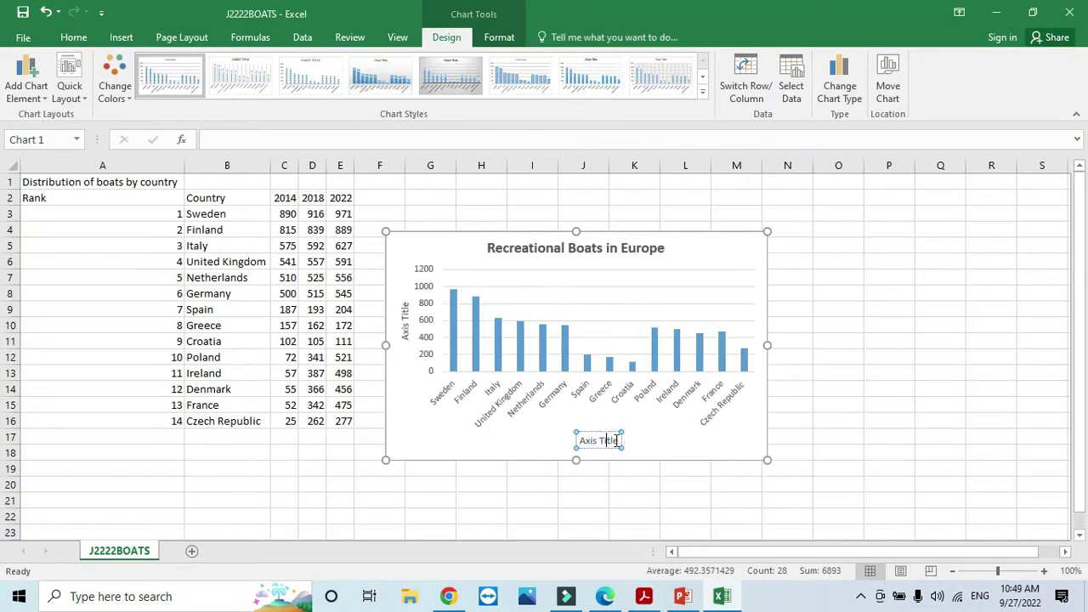
pyautogui.moveTo(619, 440); pyautogui.dragTo(575, 440)
pyautogui.hotkey('ctrl', 'v')
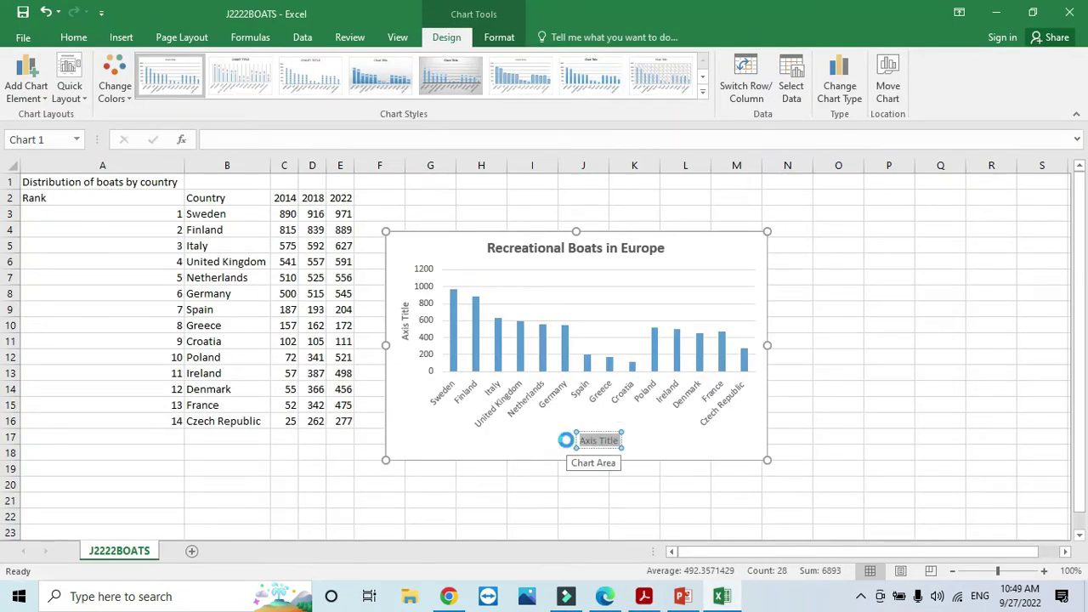
pyautogui.click(405, 322)
# Step: Copy 'Thousands' from the question and paste it as the value axis title
pyautogui.hotkey('alt', 'Tab')
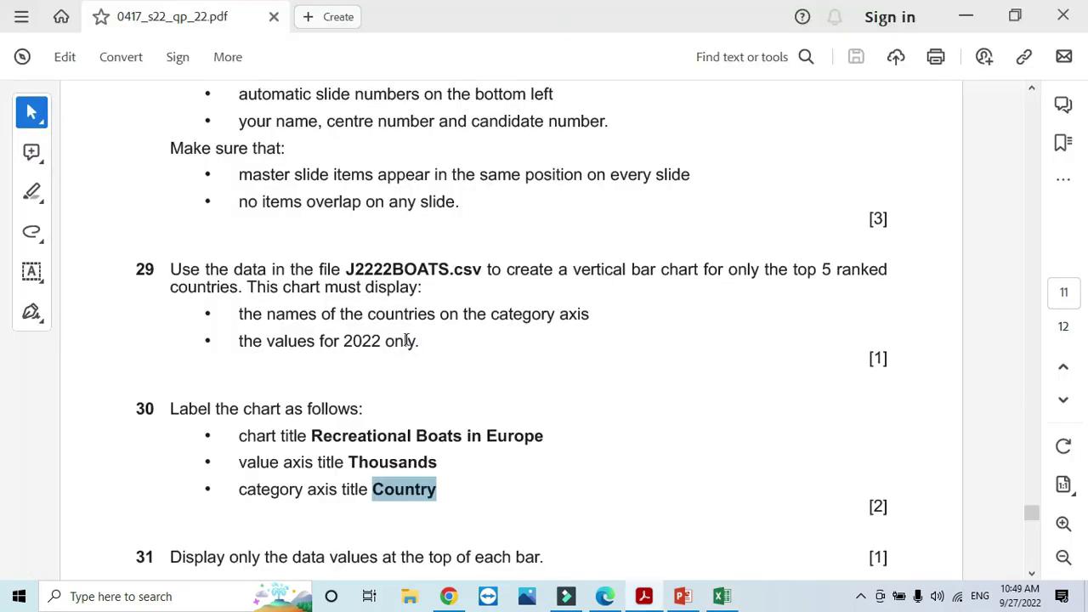
pyautogui.moveTo(444, 459); pyautogui.dragTo(365, 467)
pyautogui.rightClick(365, 468)
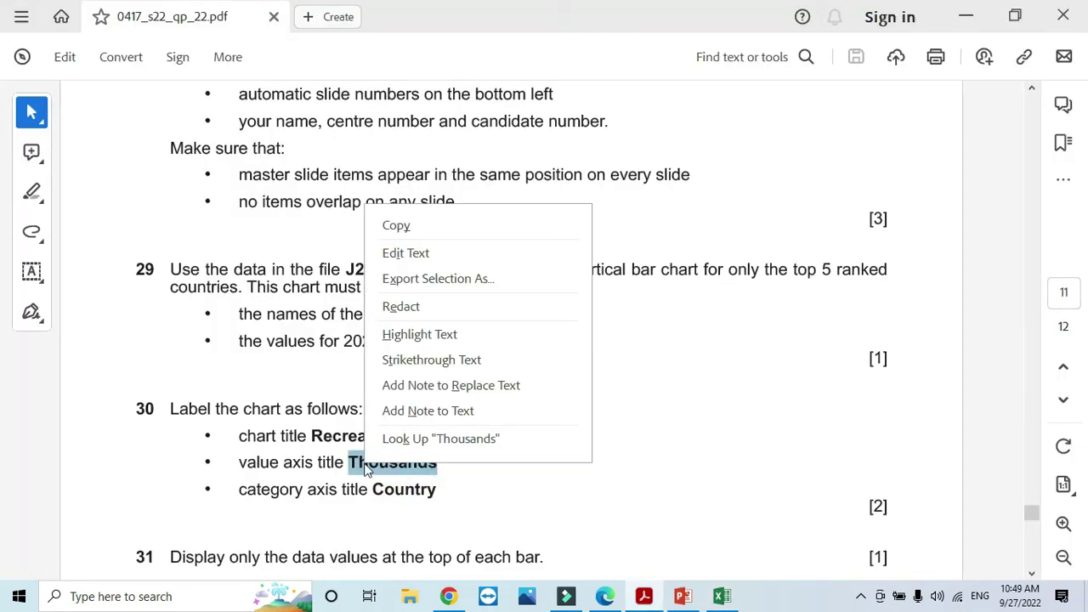
pyautogui.click(408, 228)
pyautogui.hotkey('alt', 'Tab')
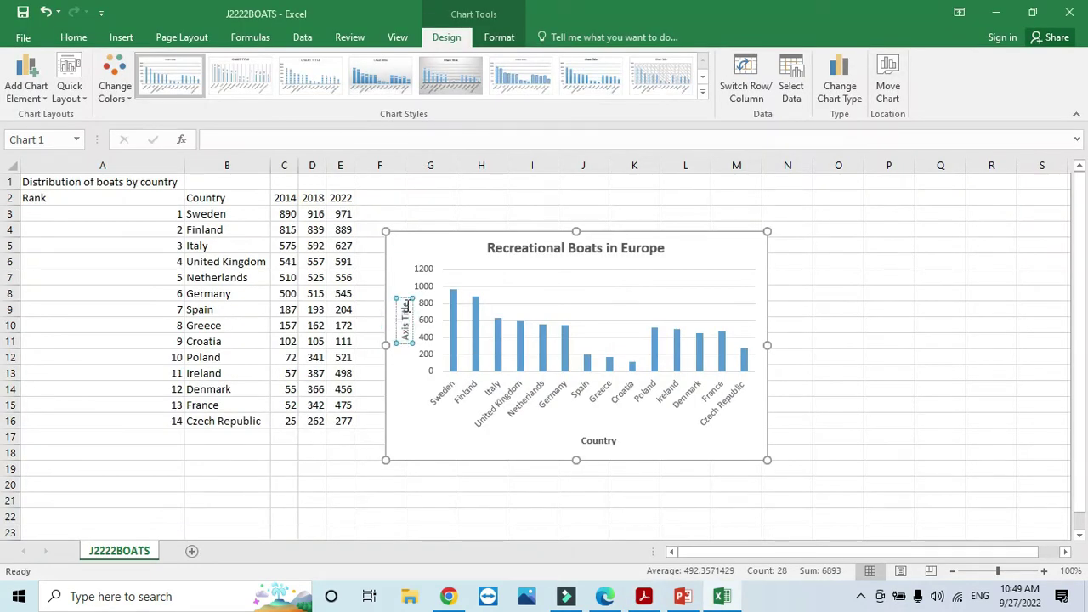
pyautogui.moveTo(402, 302); pyautogui.dragTo(405, 332)
pyautogui.hotkey('ctrl', 'v')
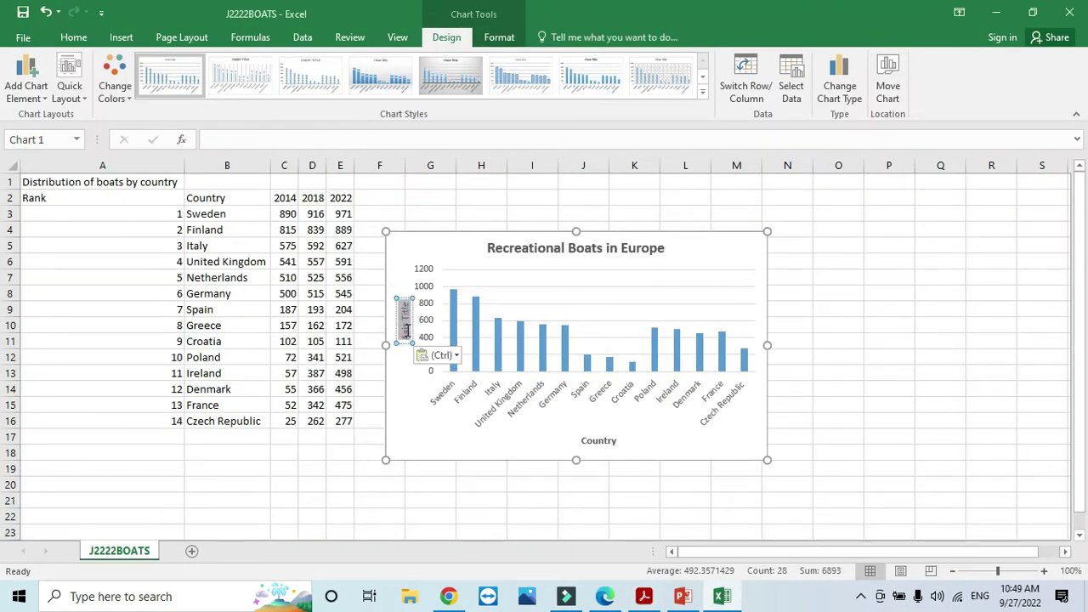
# Step: Scroll the exam paper to question 31 and highlight its wording
pyautogui.hotkey('alt', 'Tab')
pyautogui.scroll(-5, 449, 421)
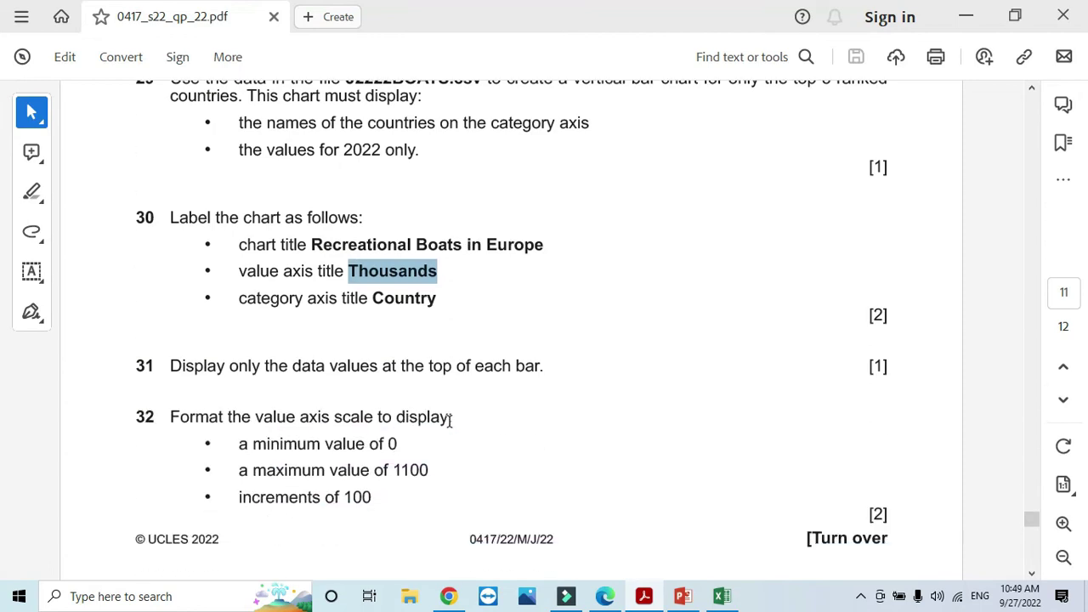
pyautogui.moveTo(168, 256); pyautogui.dragTo(538, 270)
pyautogui.hotkey('alt', 'Tab')
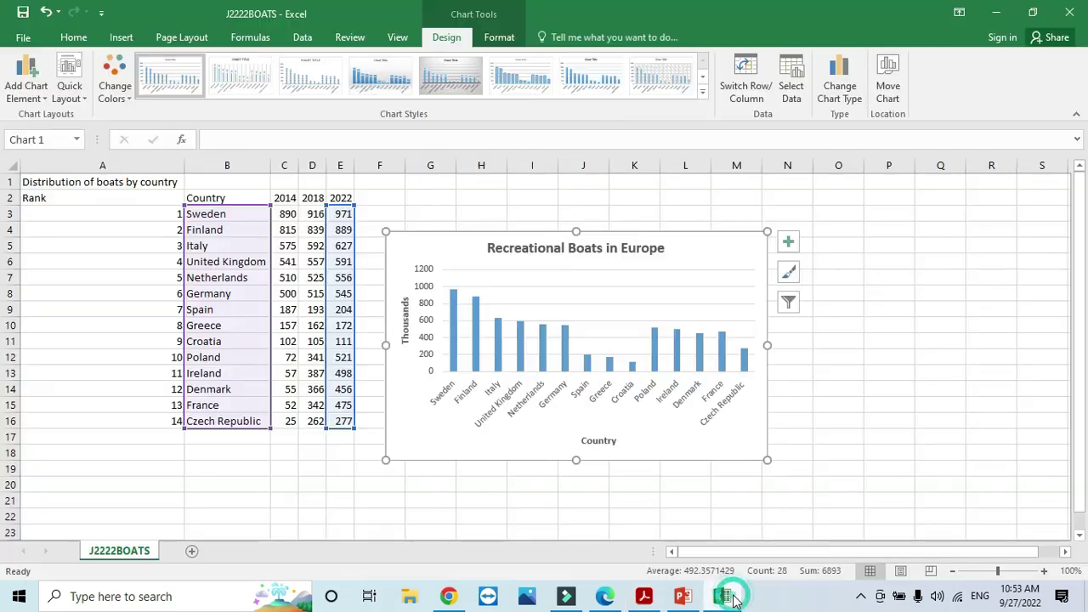
# Step: Turn on data labels for the boat chart's bars, then deselect the chart
pyautogui.click(729, 598)
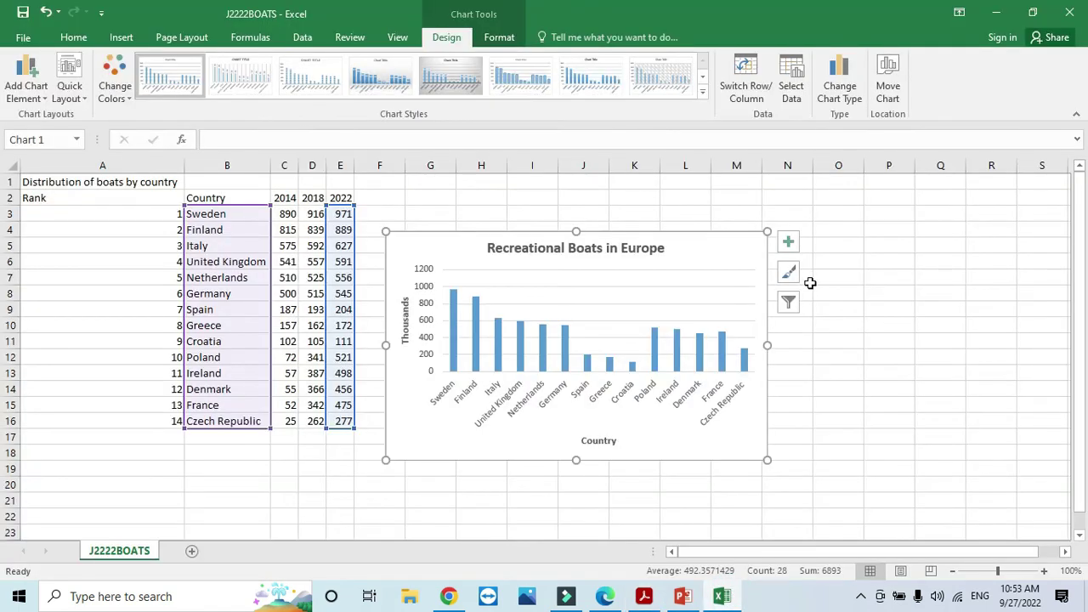
pyautogui.click(788, 245)
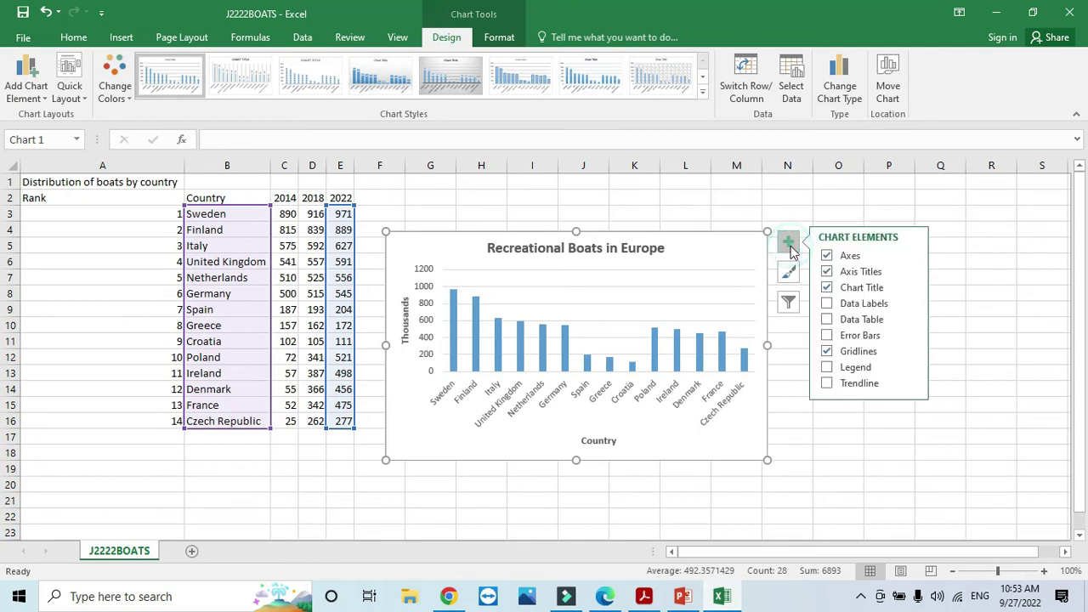
pyautogui.click(827, 303)
pyautogui.click(823, 426)
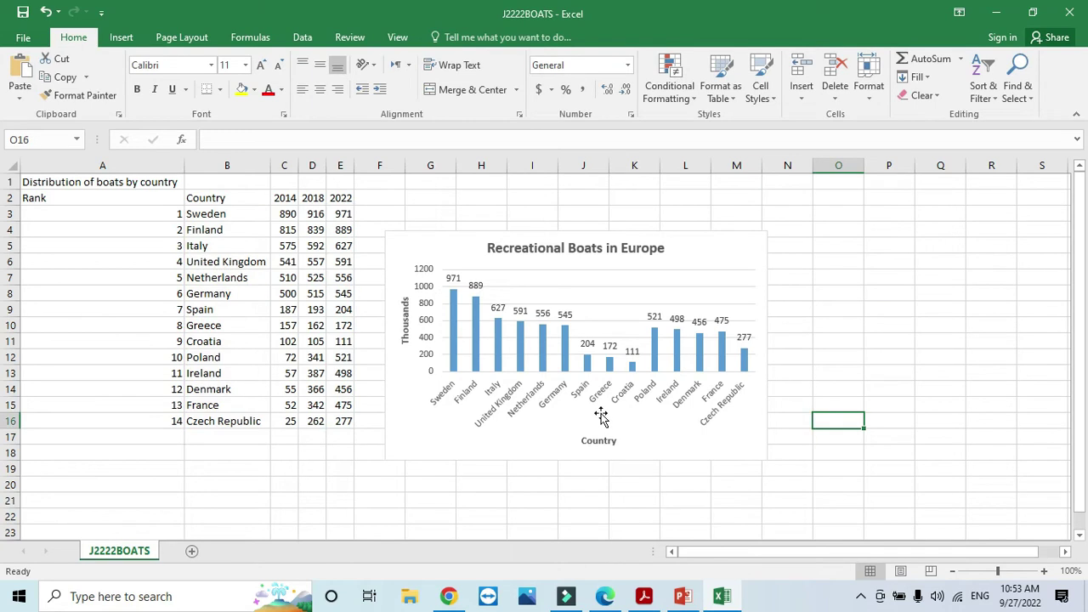
pyautogui.hotkey('alt', 'Tab')
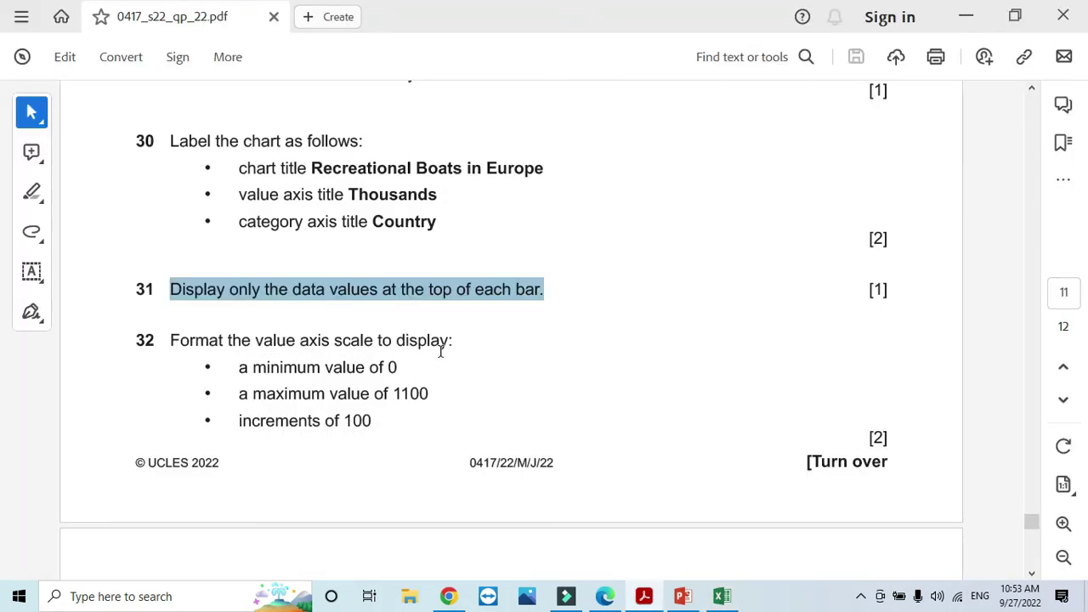
pyautogui.hotkey('alt', 'Tab')
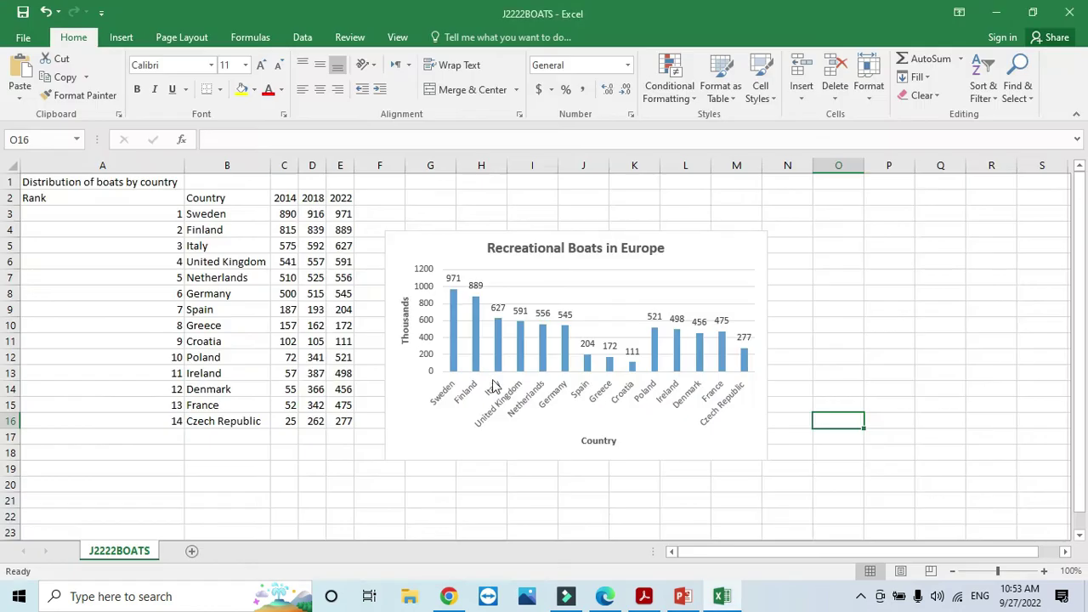
# Step: Open Format Axis for the value axis and set its Maximum bound to 1100
pyautogui.click(428, 348)
pyautogui.rightClick(429, 351)
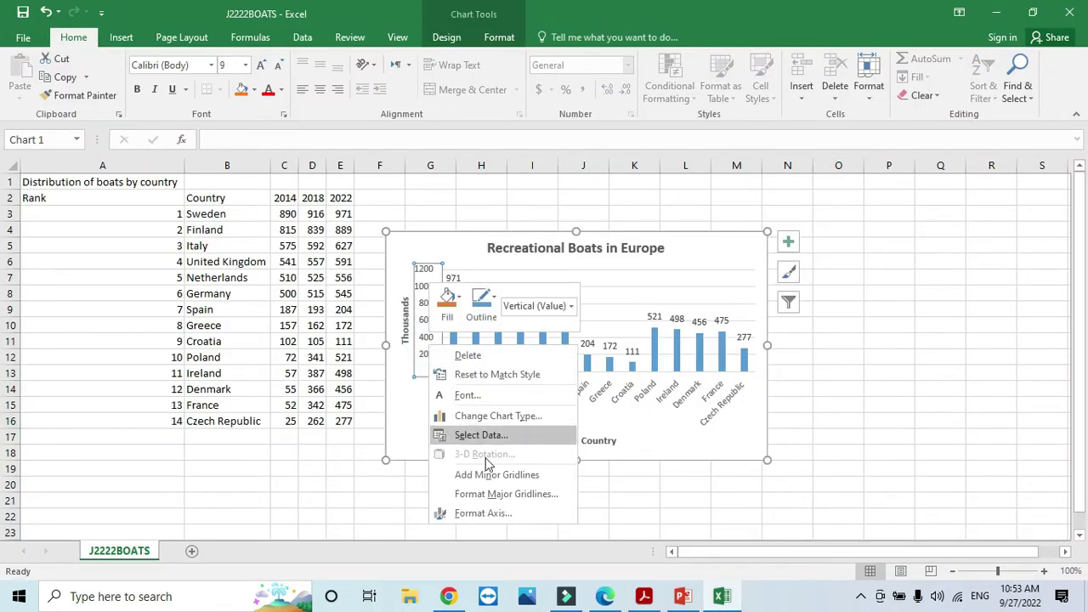
pyautogui.click(499, 513)
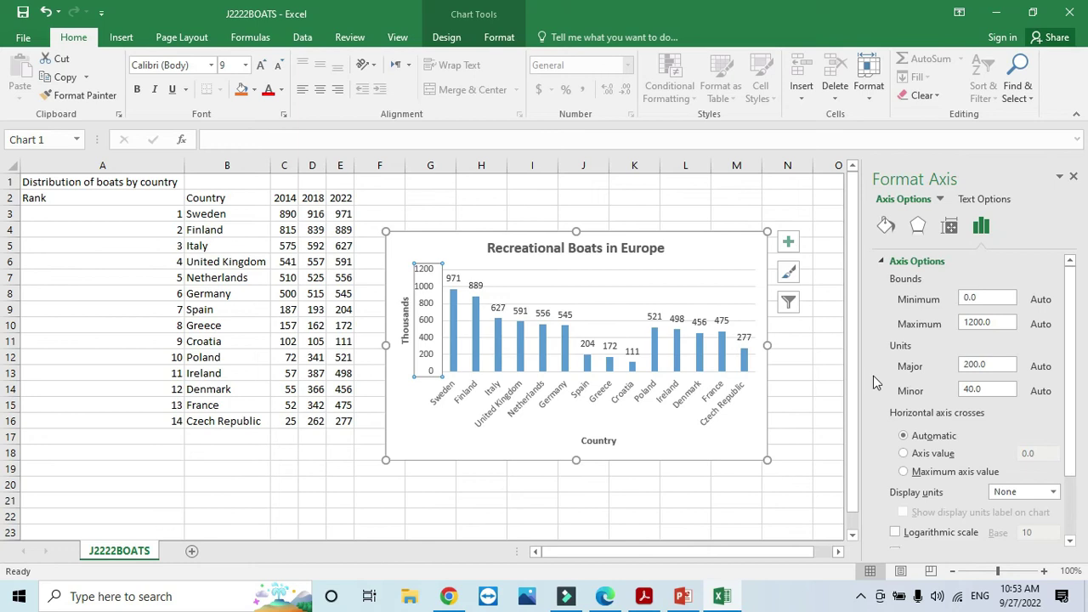
pyautogui.hotkey('alt', 'Tab')
pyautogui.hotkey('alt', 'Tab')
pyautogui.hotkey('alt', 'Tab')
pyautogui.hotkey('alt', 'Tab')
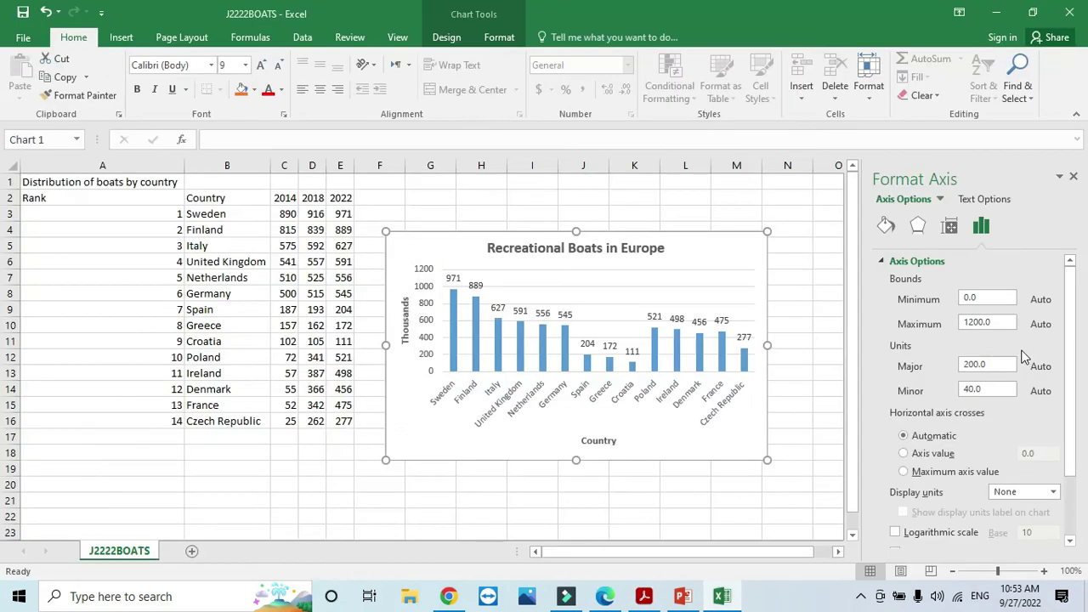
pyautogui.moveTo(996, 322); pyautogui.dragTo(939, 330)
pyautogui.write('1')
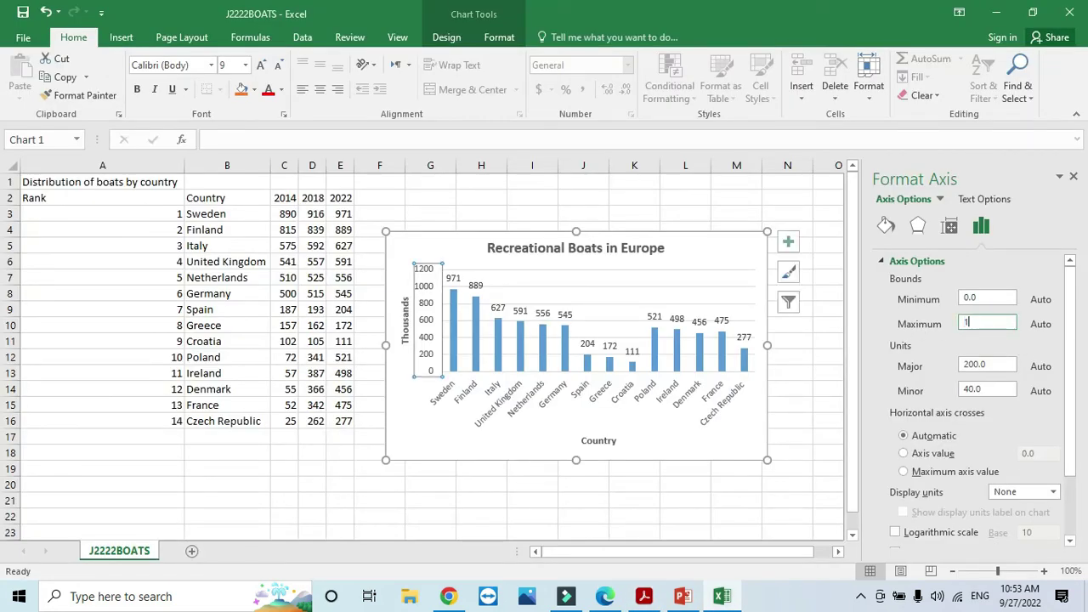
pyautogui.hotkey('alt', 'Tab')
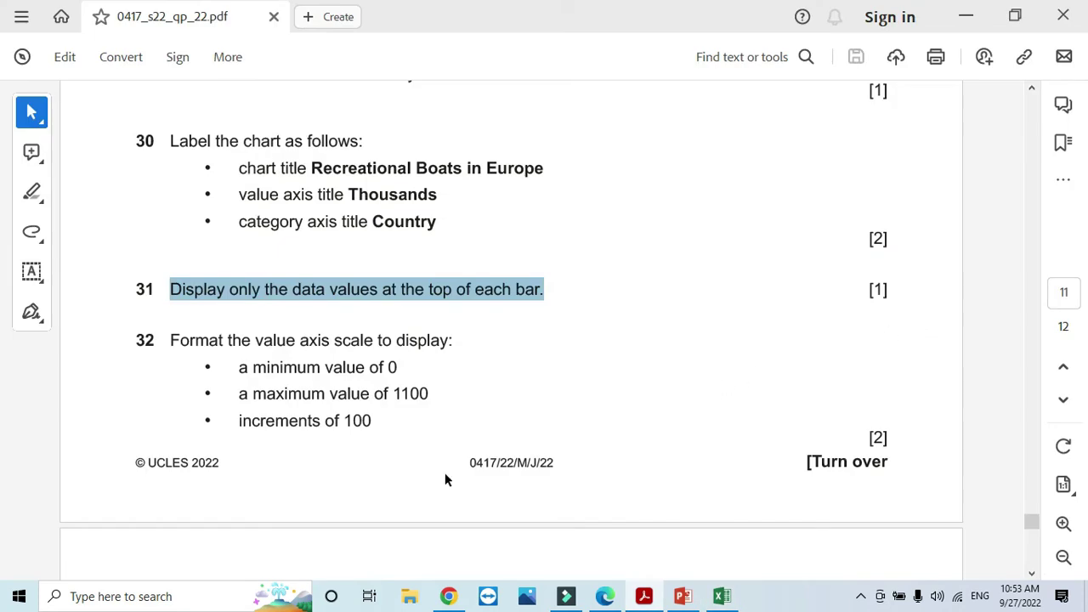
pyautogui.hotkey('alt', 'Tab')
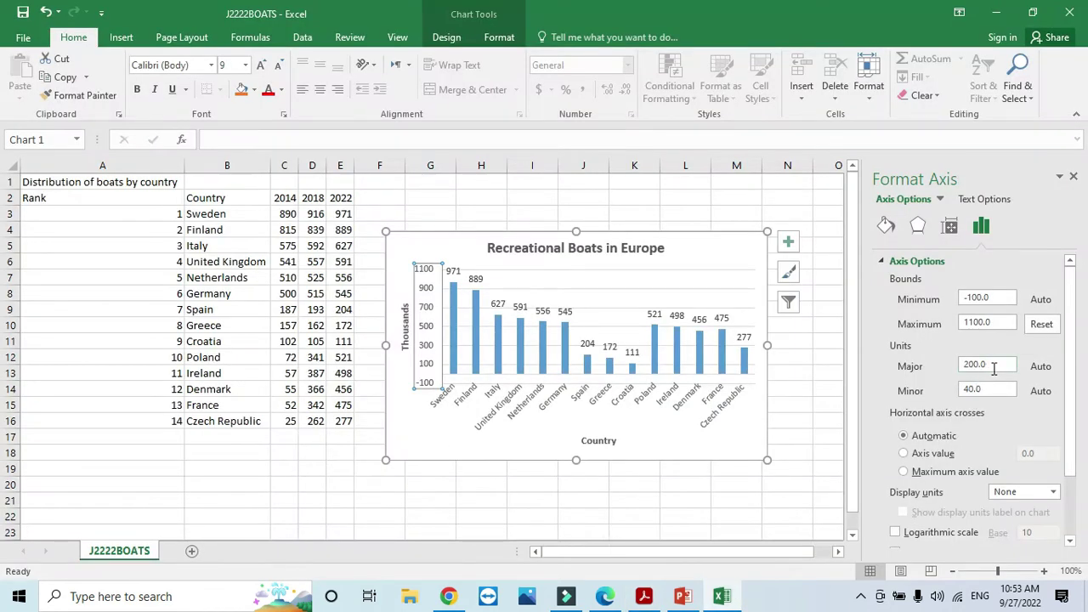
pyautogui.moveTo(993, 368); pyautogui.dragTo(962, 368)
# Step: Set the axis Major unit to 100, close the pane, and highlight question 33 in the PDF
pyautogui.write('100')
pyautogui.click(1072, 176)
pyautogui.hotkey('alt', 'Tab')
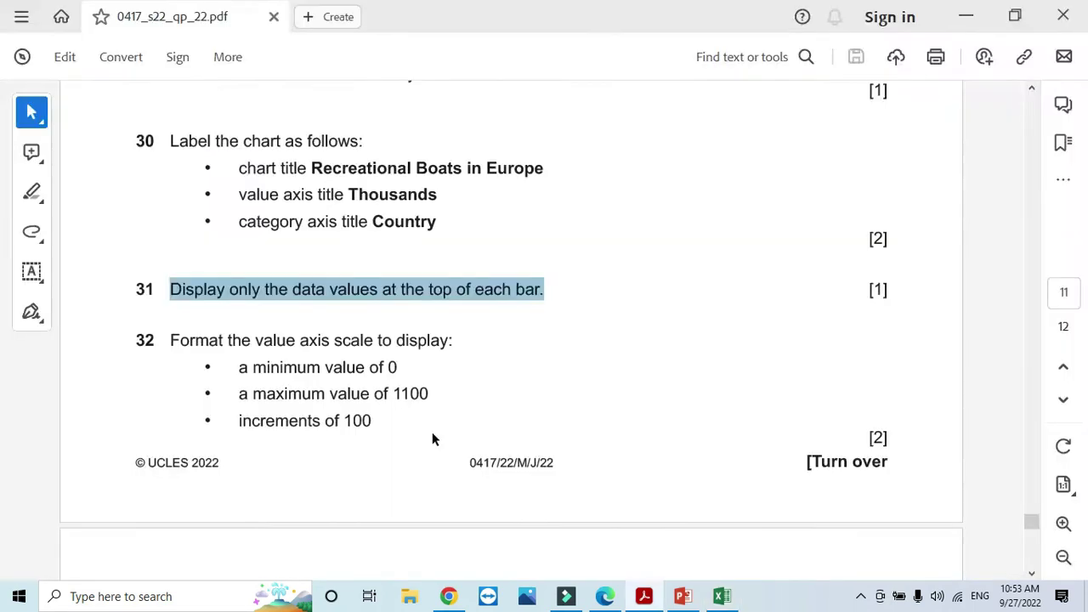
pyautogui.scroll(-5, 375, 423)
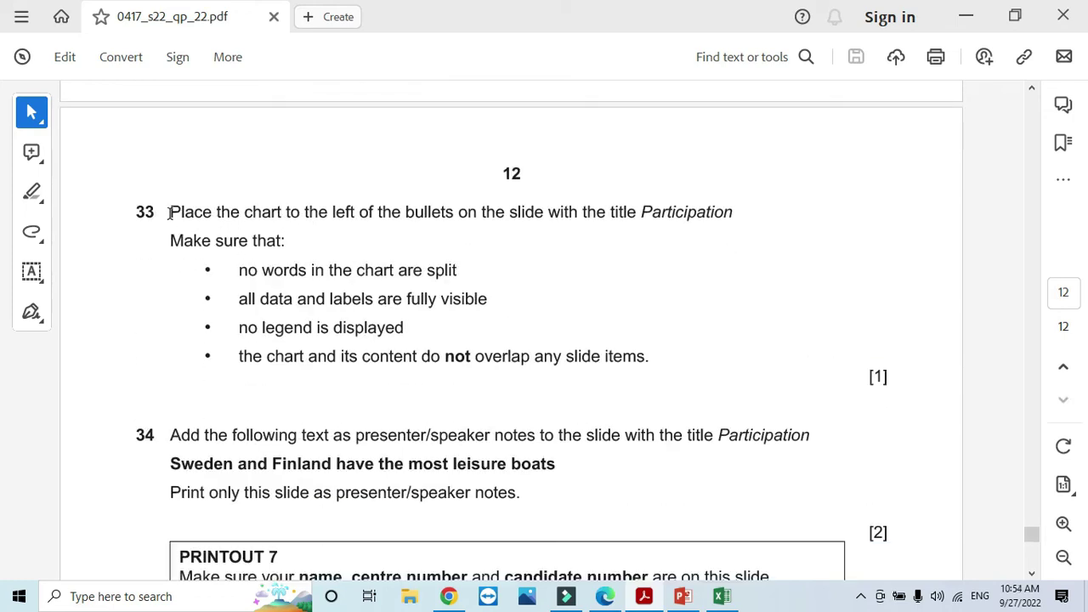
pyautogui.moveTo(169, 213); pyautogui.dragTo(733, 213)
# Step: Copy the boat chart and bring up the Participation slide in PowerPoint
pyautogui.hotkey('alt', 'Tab')
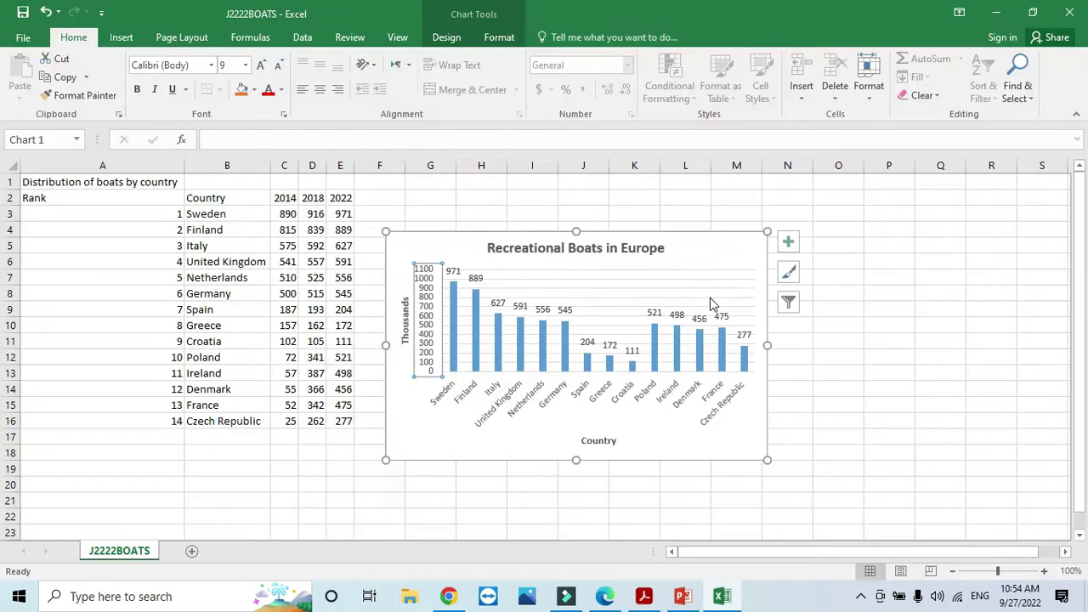
pyautogui.rightClick(656, 236)
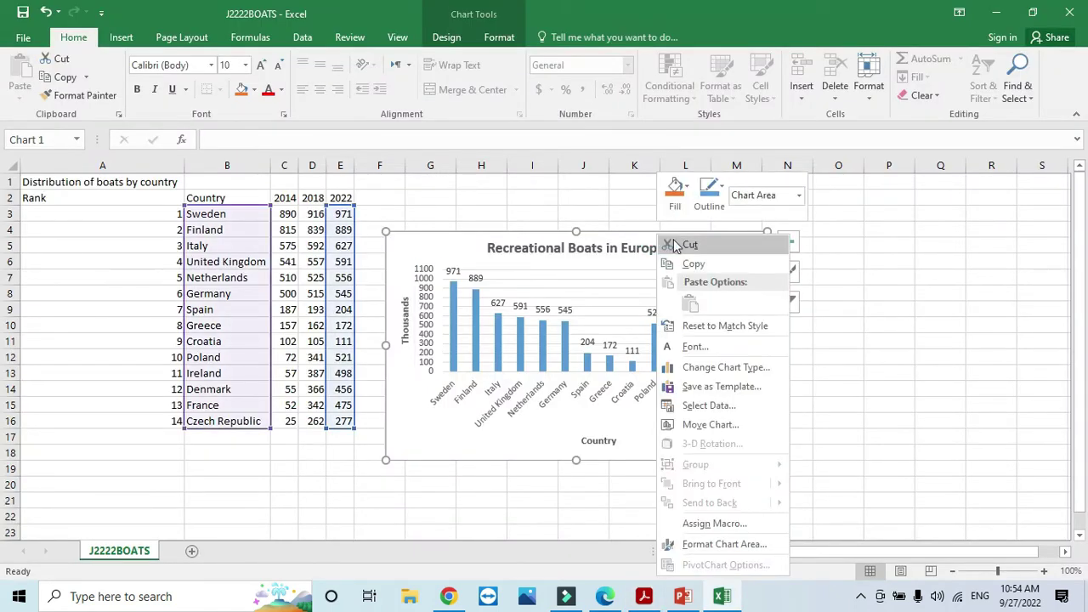
pyautogui.click(695, 266)
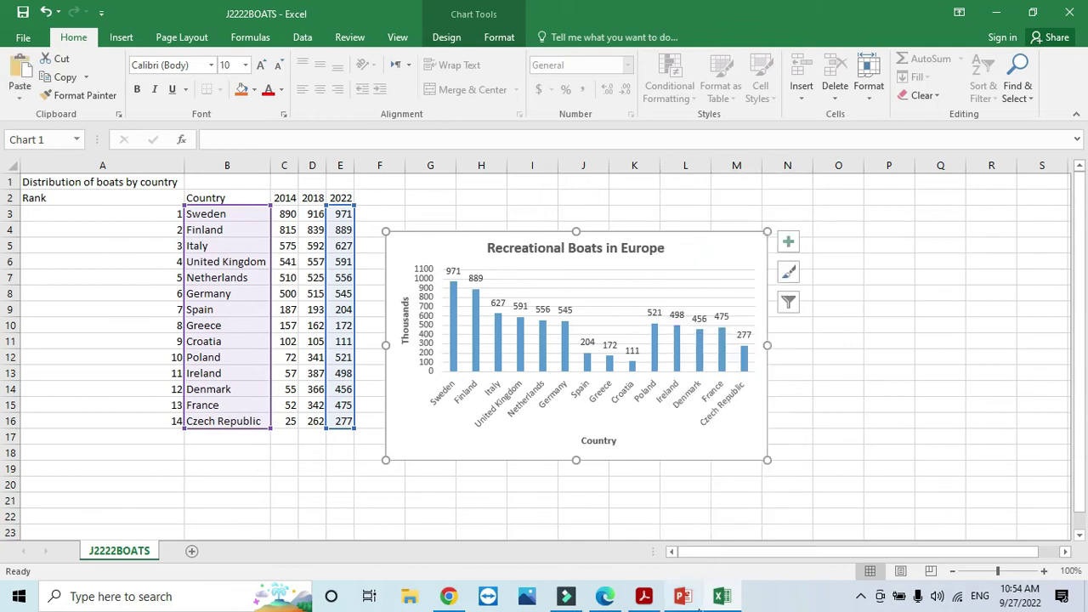
pyautogui.hotkey('alt', 'Tab')
pyautogui.click(73, 235)
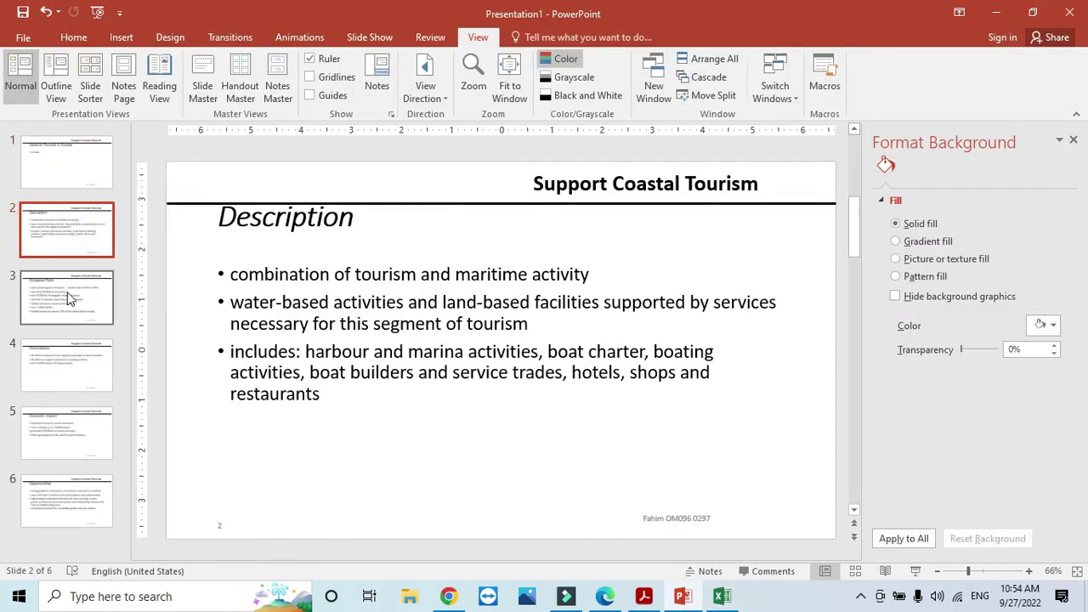
pyautogui.click(70, 294)
pyautogui.click(71, 234)
pyautogui.click(68, 360)
# Step: Select the Participation bullet text box and re-read question 33 in the exam paper
pyautogui.click(296, 324)
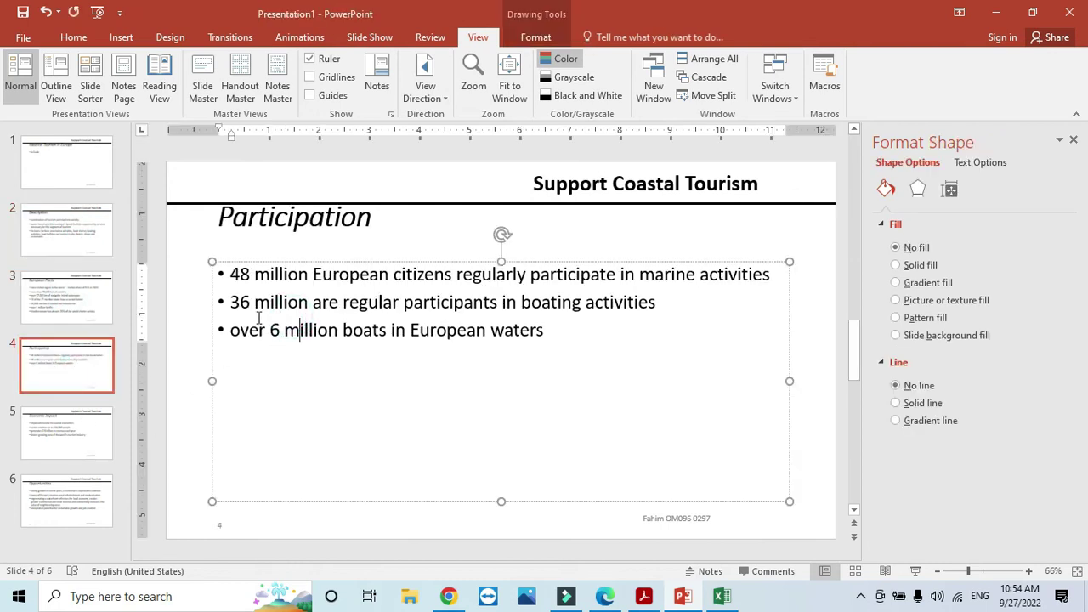
pyautogui.hotkey('alt', 'Tab')
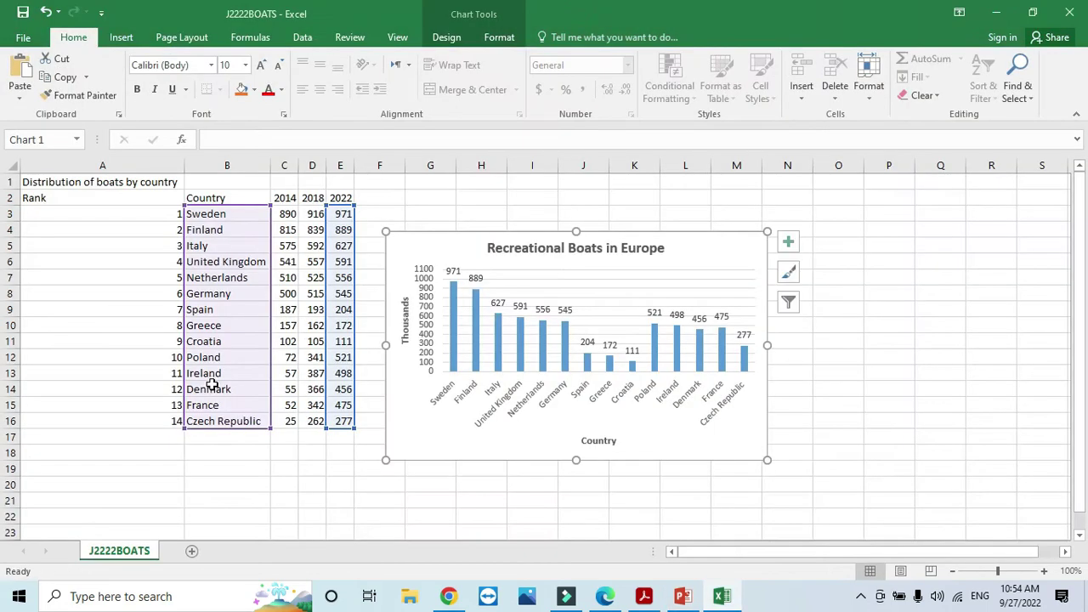
pyautogui.click(643, 596)
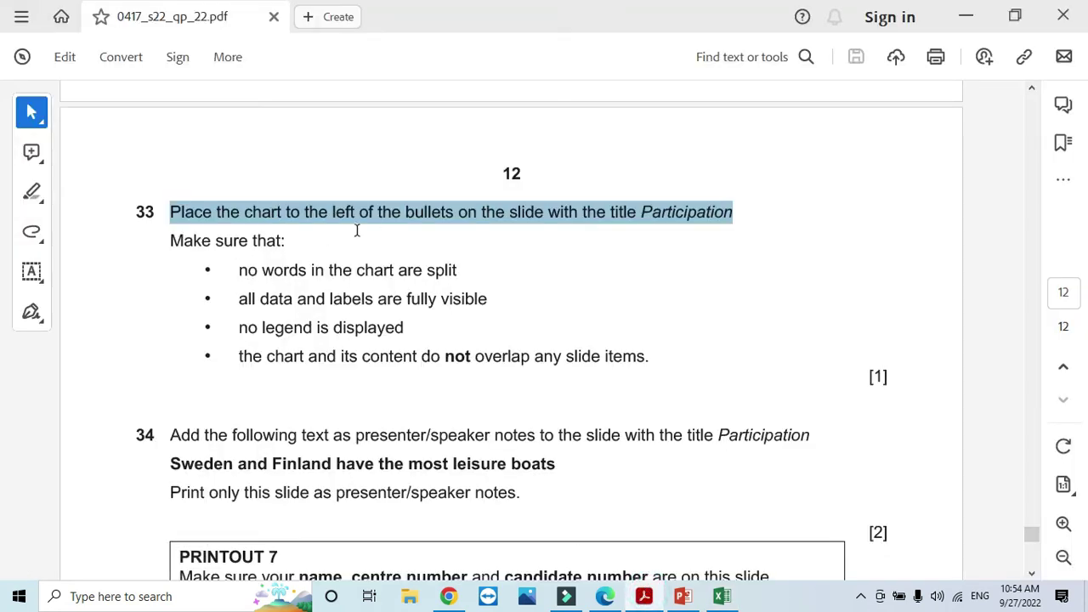
pyautogui.hotkey('alt', 'Tab')
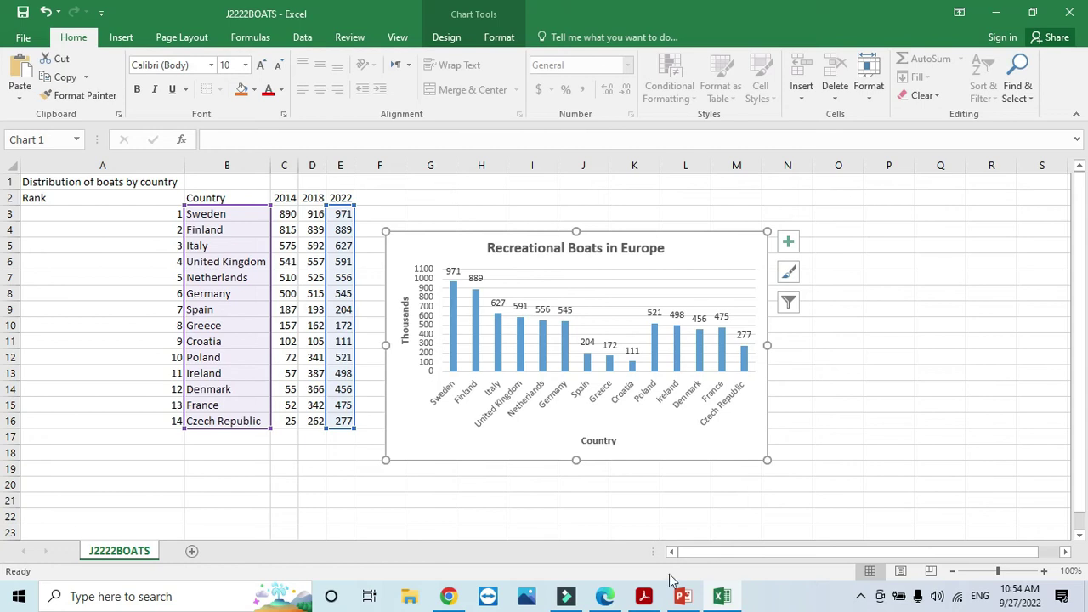
pyautogui.click(682, 595)
# Step: Narrow the bullet box, paste the boat chart, and move and enlarge it on the left
pyautogui.moveTo(213, 380); pyautogui.dragTo(503, 398)
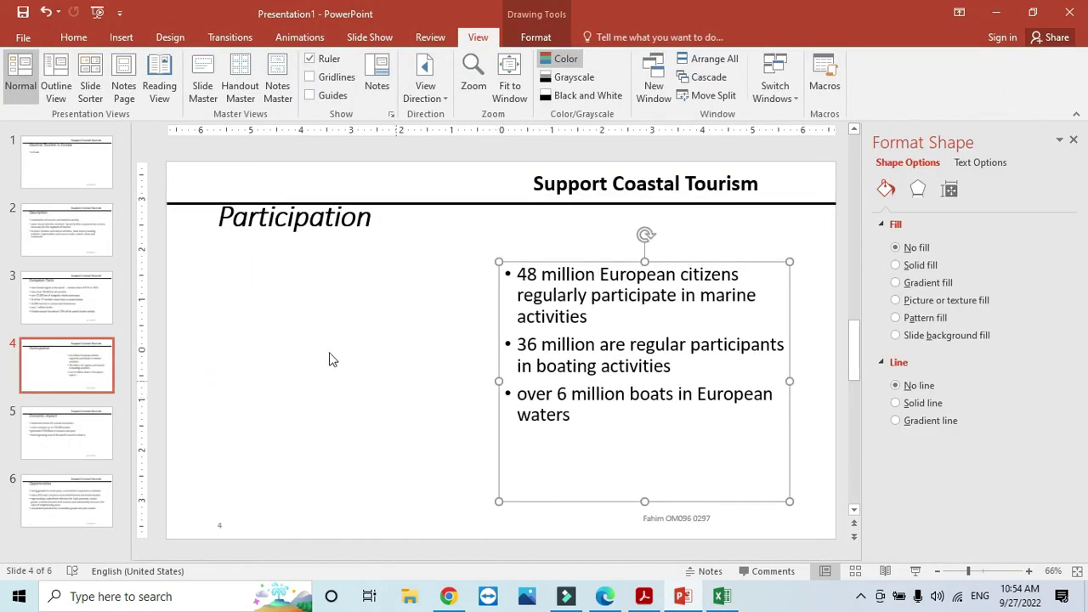
pyautogui.click(315, 343)
pyautogui.hotkey('ctrl', 'v')
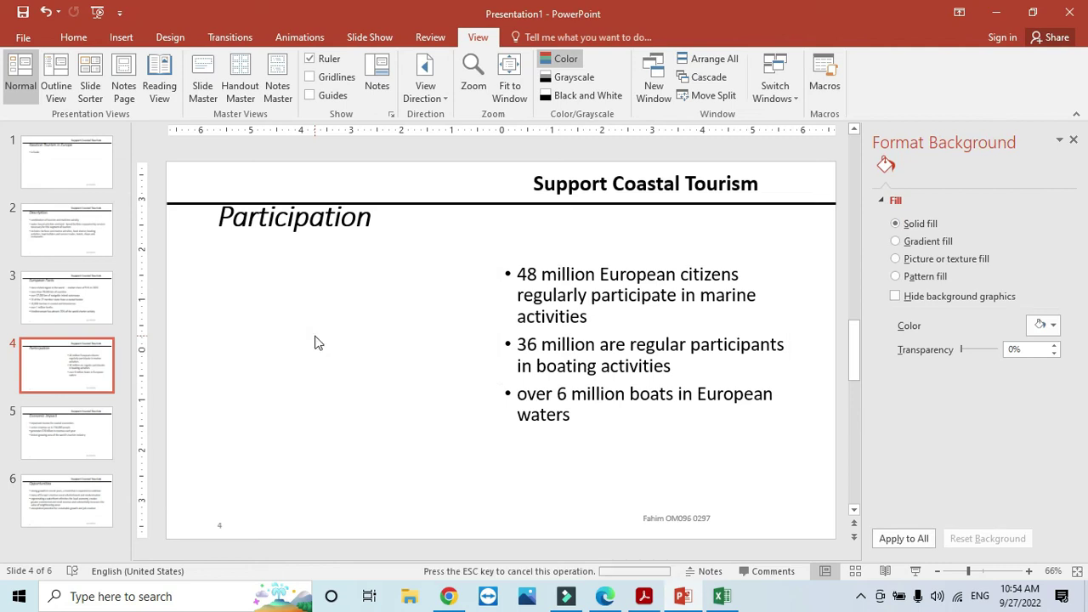
pyautogui.moveTo(463, 286); pyautogui.dragTo(322, 306)
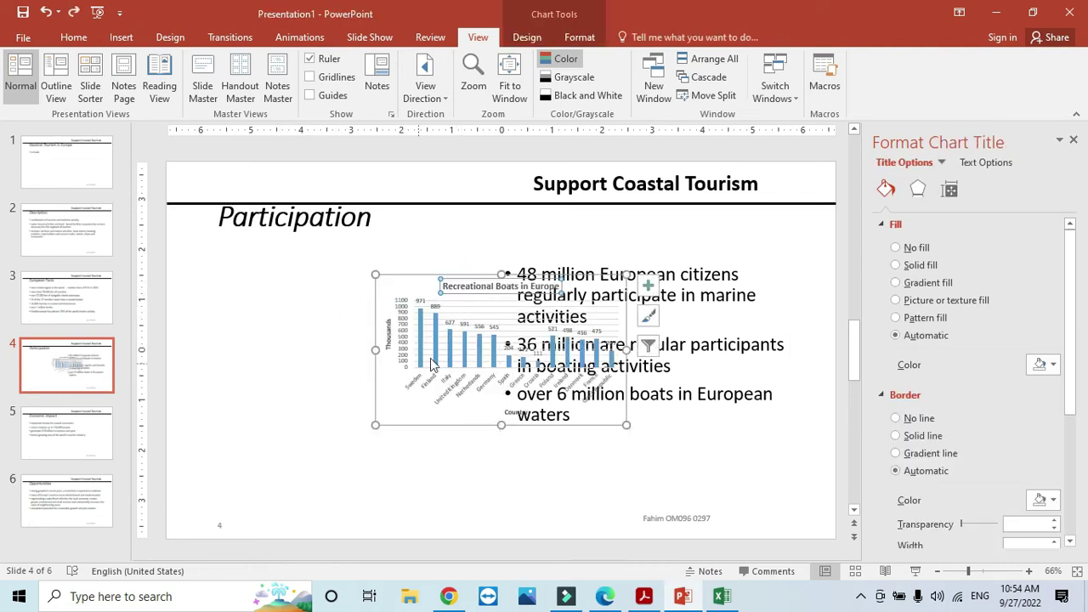
pyautogui.moveTo(413, 277); pyautogui.dragTo(215, 282)
pyautogui.moveTo(434, 426); pyautogui.dragTo(459, 477)
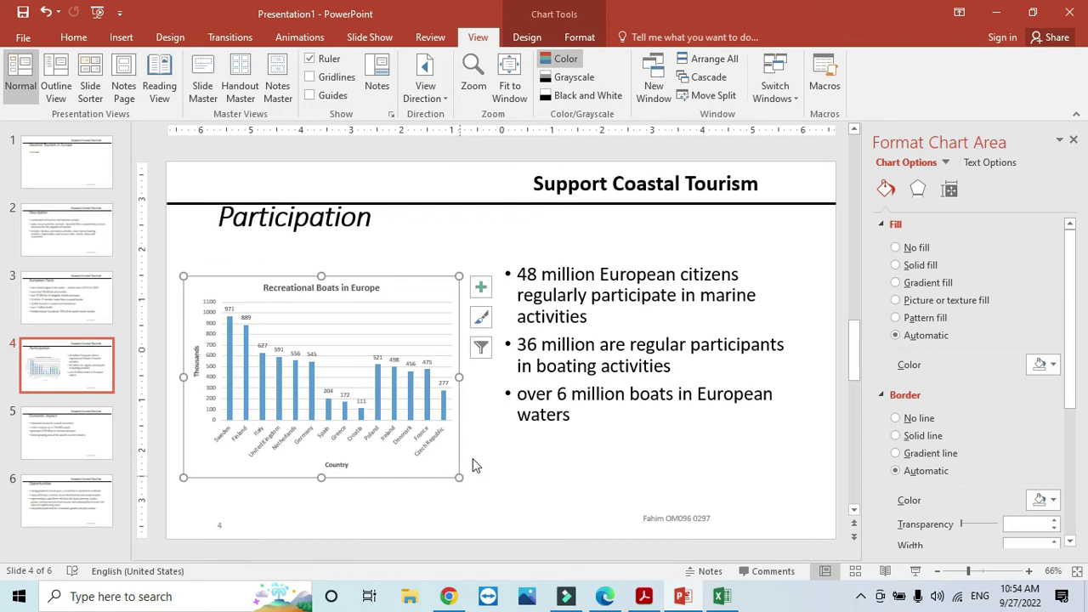
# Step: Stretch the bullet text box left and out to the slide's right edge
pyautogui.click(610, 346)
pyautogui.moveTo(500, 384); pyautogui.dragTo(480, 383)
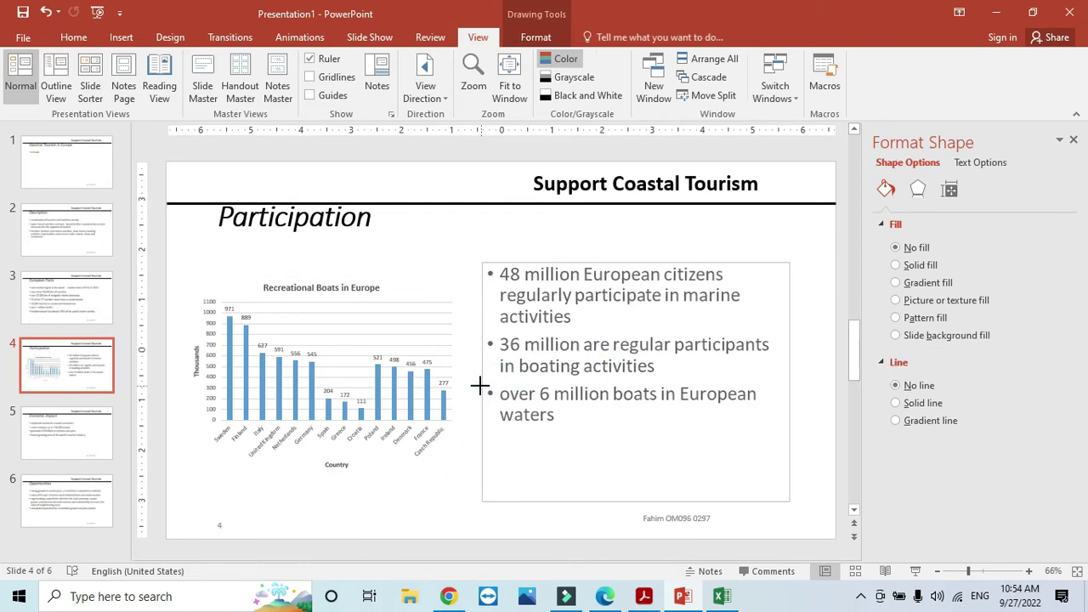
pyautogui.moveTo(789, 384); pyautogui.dragTo(829, 391)
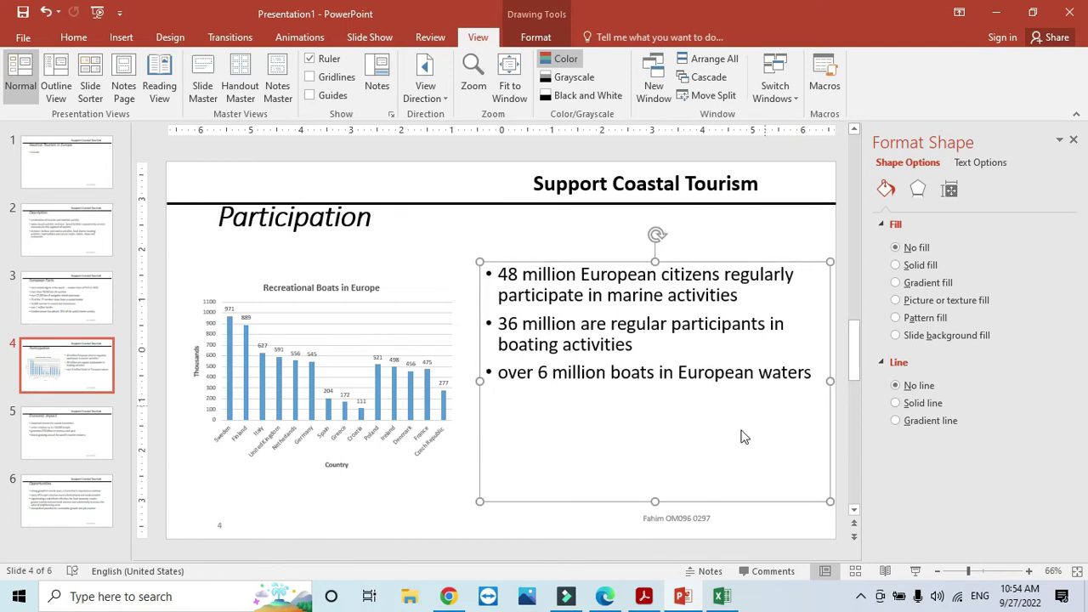
# Step: Review the exam's chart requirements: fully visible labels, no legend, nothing overlapping
pyautogui.click(644, 596)
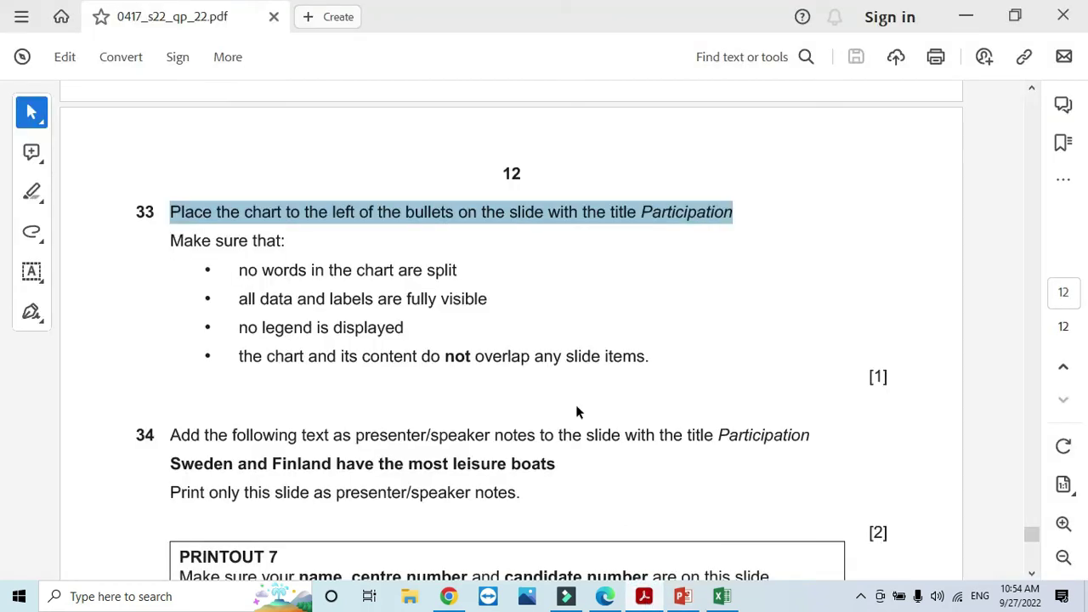
pyautogui.moveTo(240, 269); pyautogui.dragTo(369, 299)
pyautogui.click(321, 304)
pyautogui.moveTo(239, 298); pyautogui.dragTo(486, 303)
pyautogui.moveTo(240, 327); pyautogui.dragTo(404, 328)
pyautogui.moveTo(239, 357); pyautogui.dragTo(651, 358)
pyautogui.hotkey('alt', 'Tab')
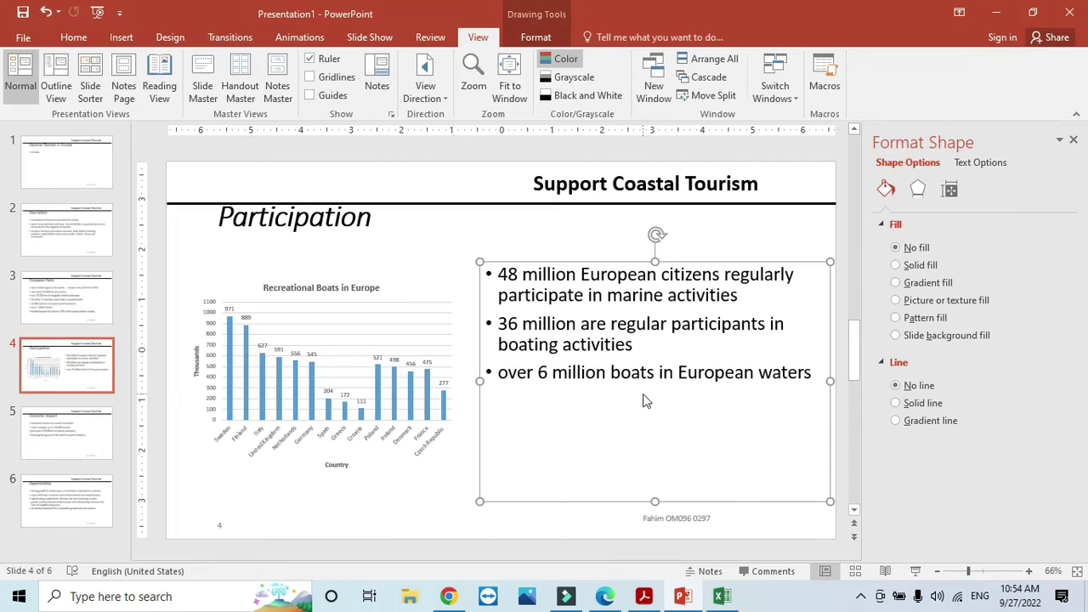
pyautogui.hotkey('alt', 'Tab')
# Step: Copy question 34's sentence 'Sweden and Finland have the most leisure boats' and return to PowerPoint
pyautogui.scroll(-3, 400, 365)
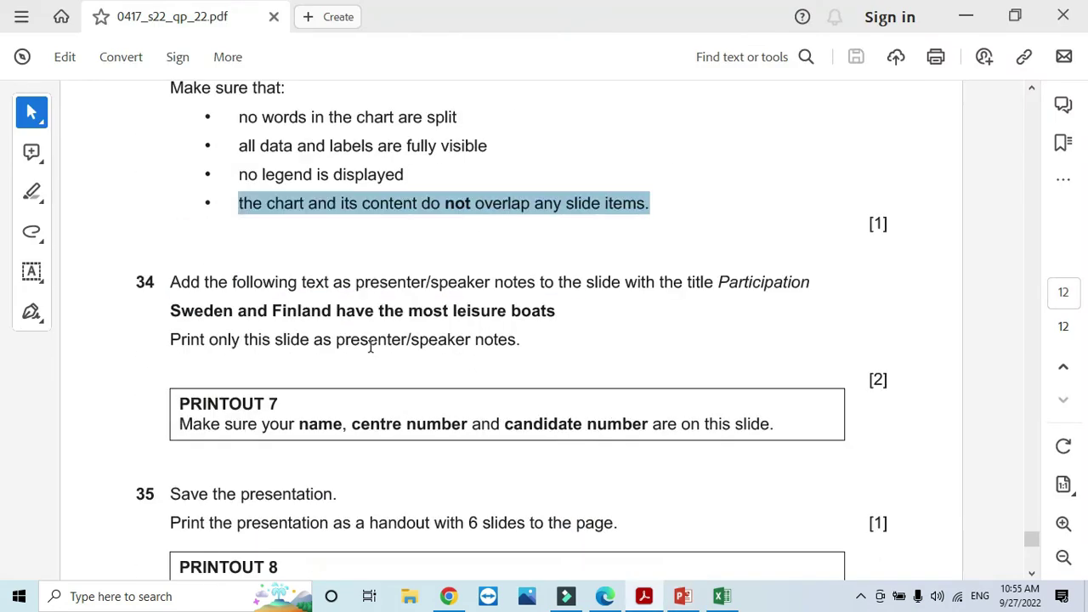
pyautogui.moveTo(170, 282); pyautogui.dragTo(776, 282)
pyautogui.click(539, 343)
pyautogui.moveTo(556, 311); pyautogui.dragTo(203, 310)
pyautogui.rightClick(202, 310)
pyautogui.click(214, 333)
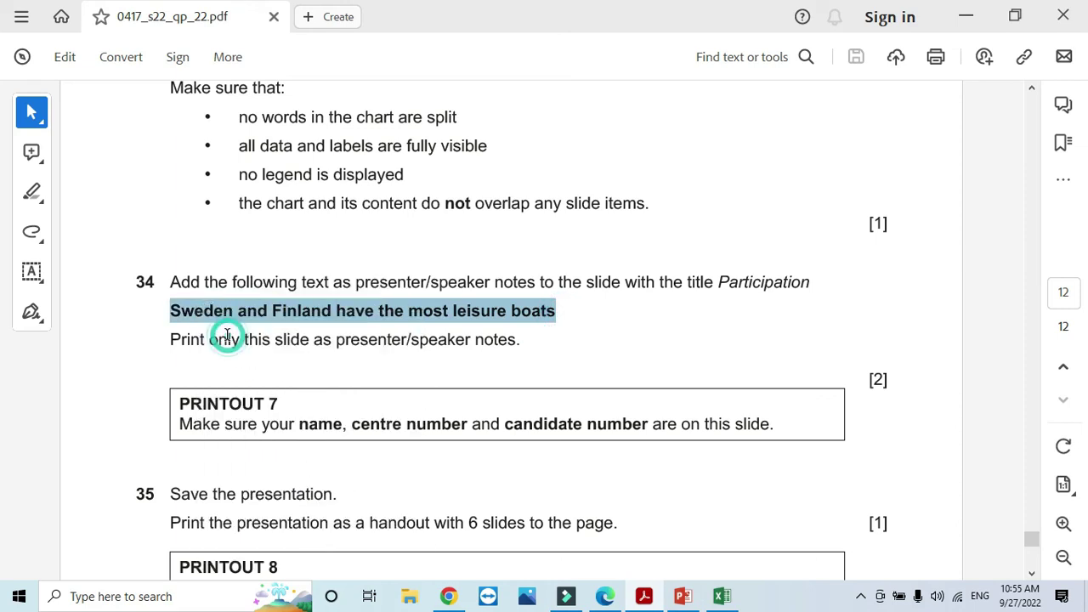
pyautogui.hotkey('alt', 'Tab')
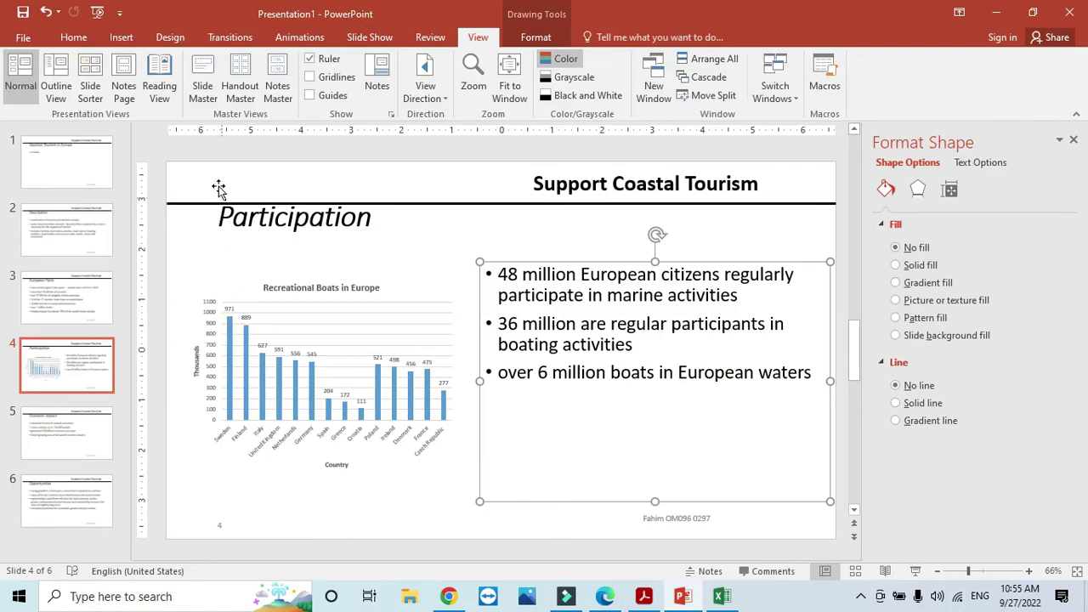
# Step: Paste 'Sweden and Finland have the most leisure boats' into slide 4's notes page
pyautogui.click(125, 99)
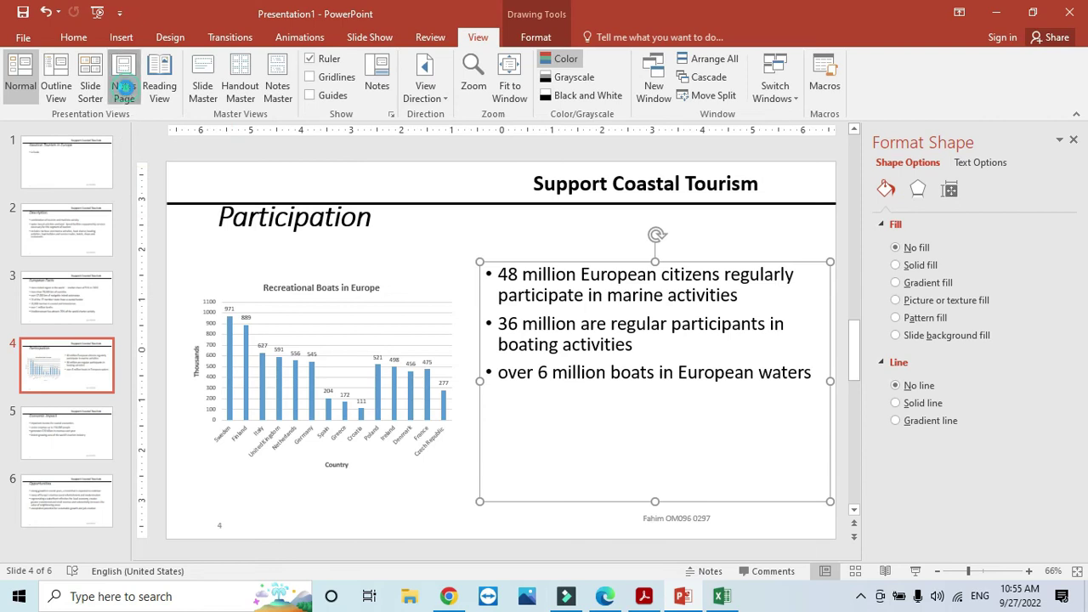
pyautogui.click(379, 396)
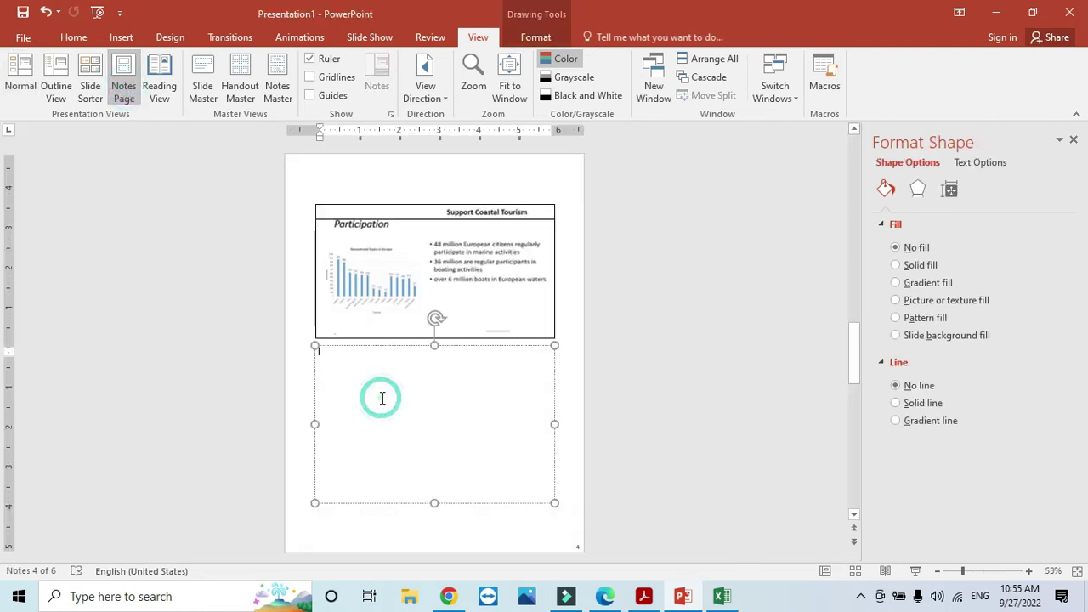
pyautogui.hotkey('ctrl', 'v')
# Step: Read the next instruction in the exam paper, then return to PowerPoint
pyautogui.hotkey('alt', 'Tab')
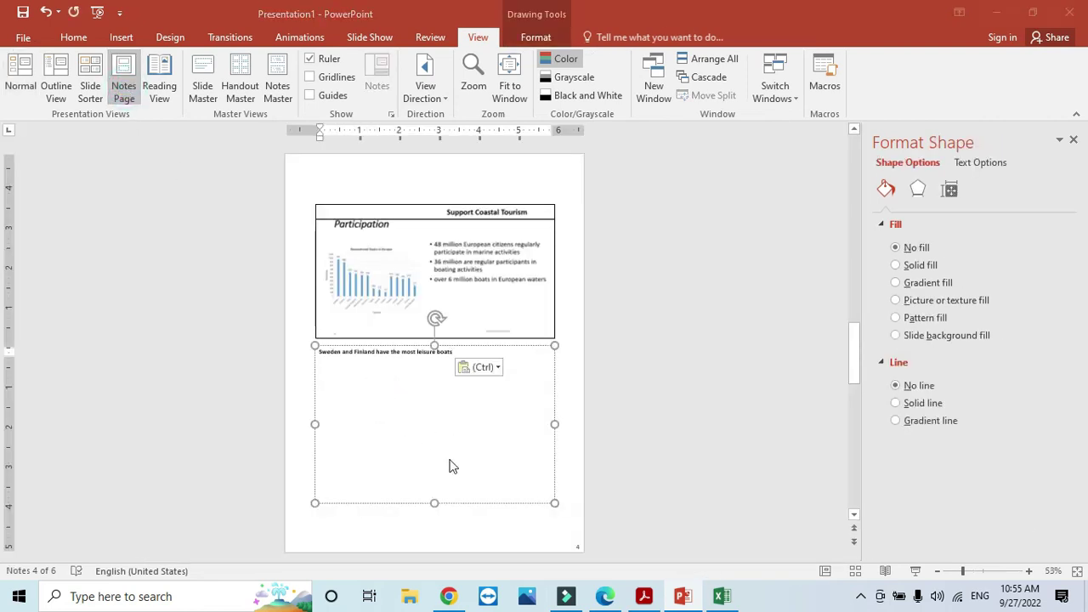
pyautogui.scroll(-3, 519, 434)
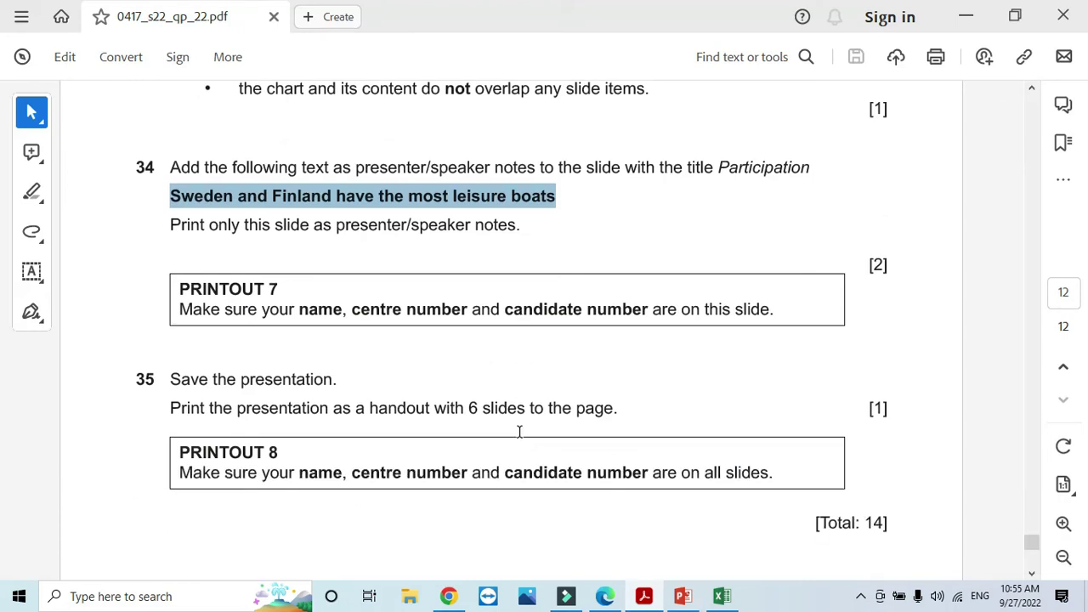
pyautogui.click(294, 299)
pyautogui.moveTo(260, 224); pyautogui.dragTo(333, 224)
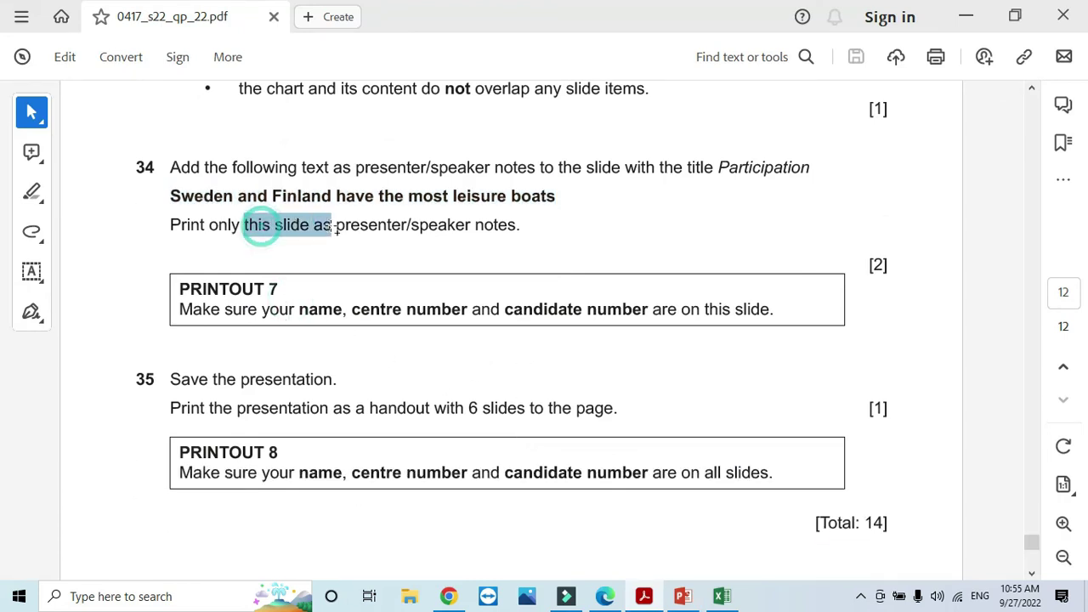
pyautogui.hotkey('alt', 'Tab')
# Step: Set the File > Print layout from Full Page Slides to Notes Pages
pyautogui.click(26, 38)
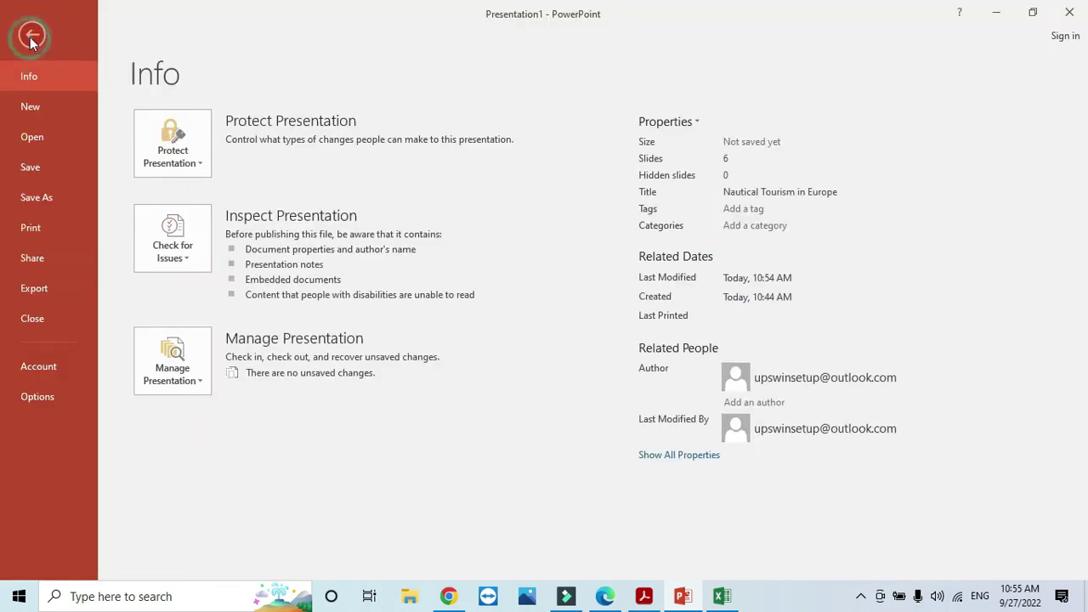
pyautogui.click(45, 241)
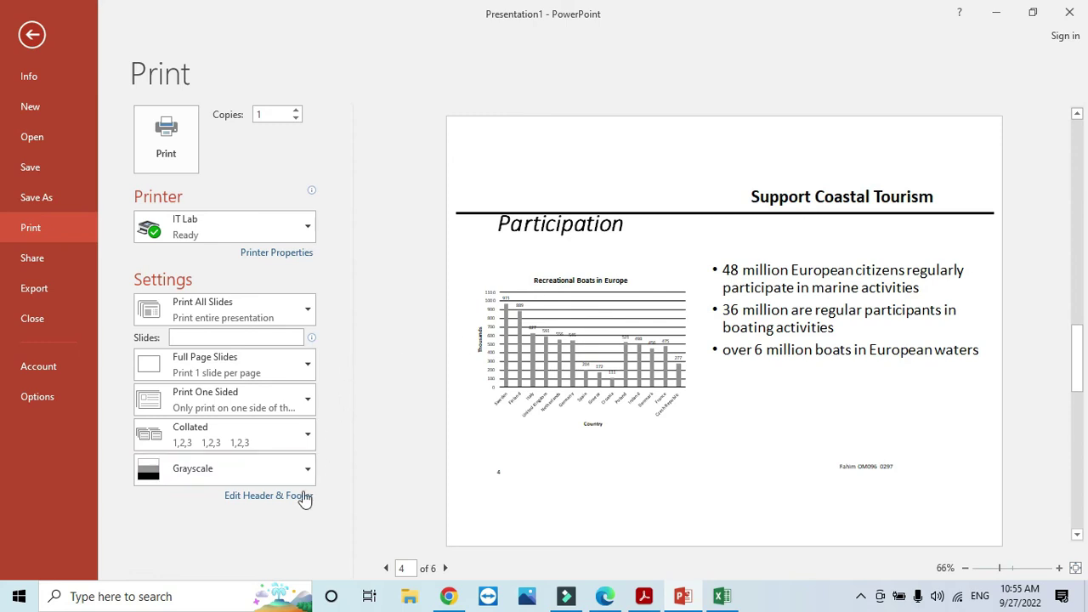
pyautogui.click(308, 372)
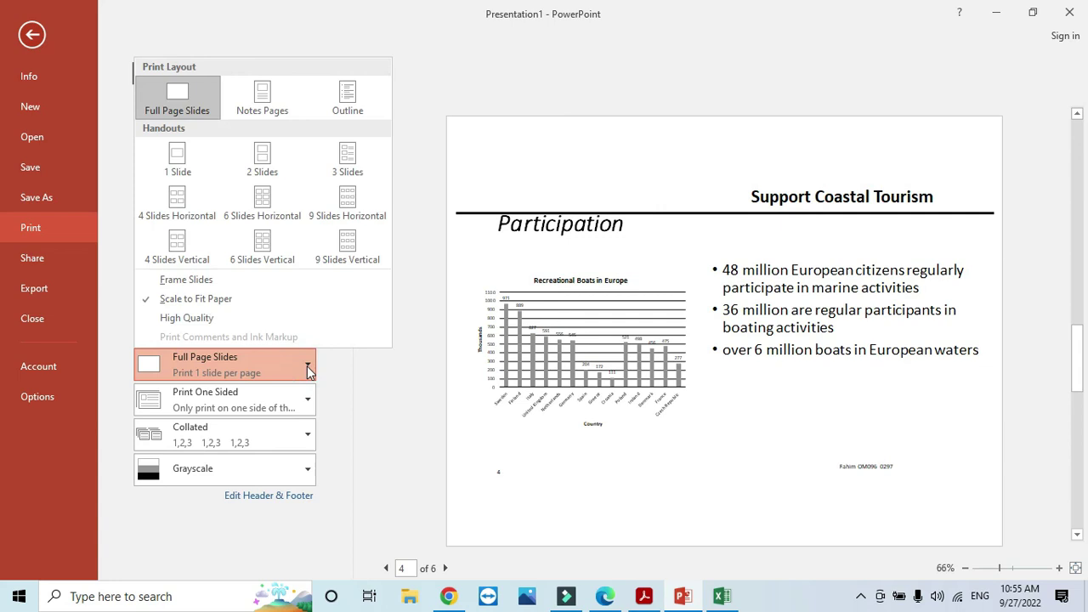
pyautogui.click(263, 100)
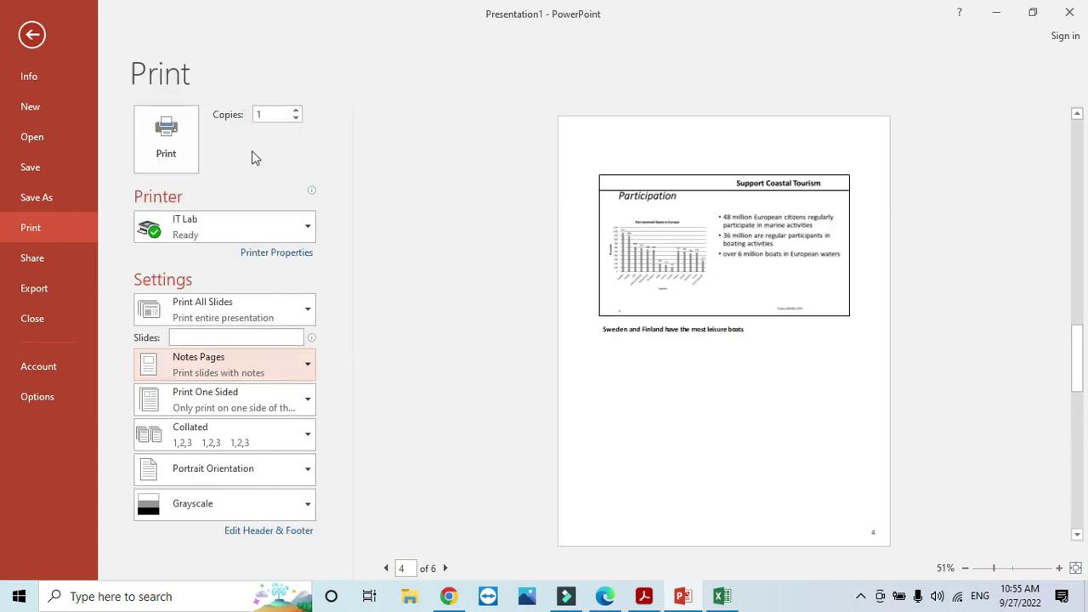
pyautogui.hotkey('alt', 'Tab')
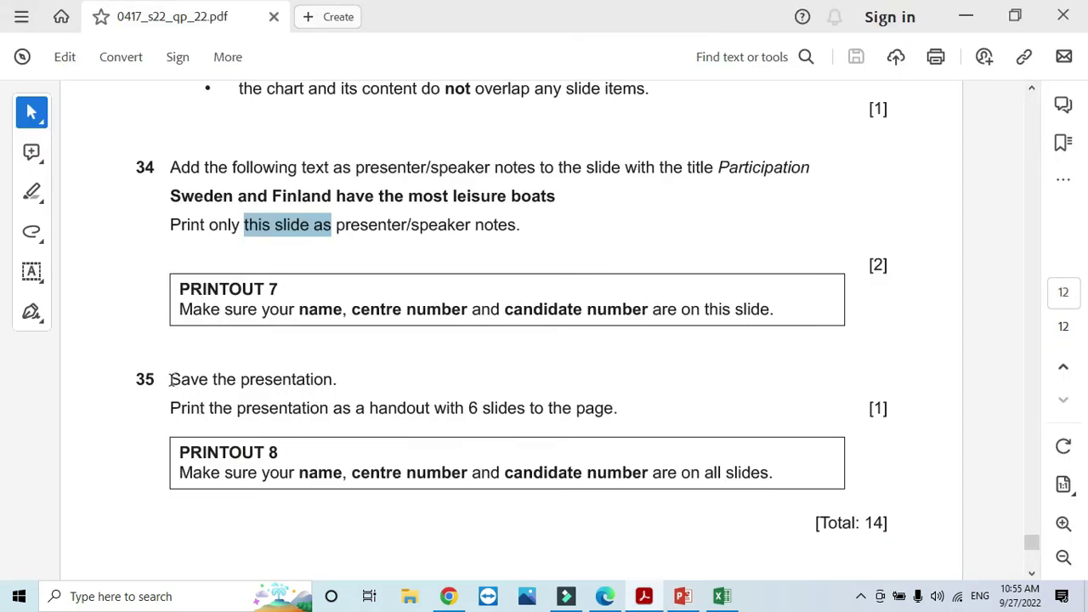
# Step: Read the exam's save and handout printing instructions, then return to PowerPoint
pyautogui.moveTo(170, 379); pyautogui.dragTo(332, 381)
pyautogui.click(306, 400)
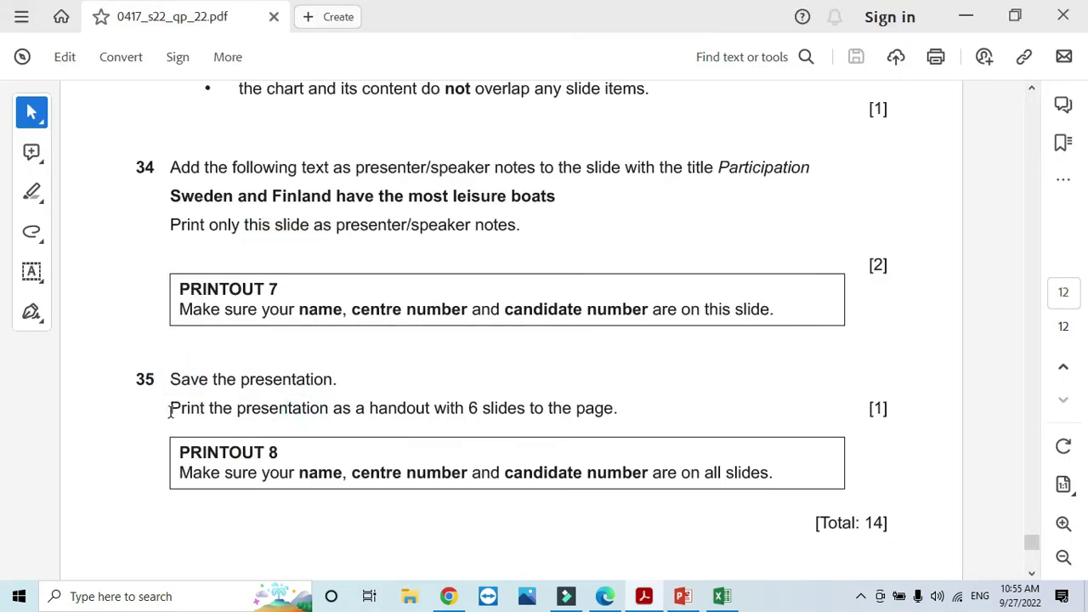
pyautogui.moveTo(170, 412); pyautogui.dragTo(619, 420)
pyautogui.hotkey('alt', 'Tab')
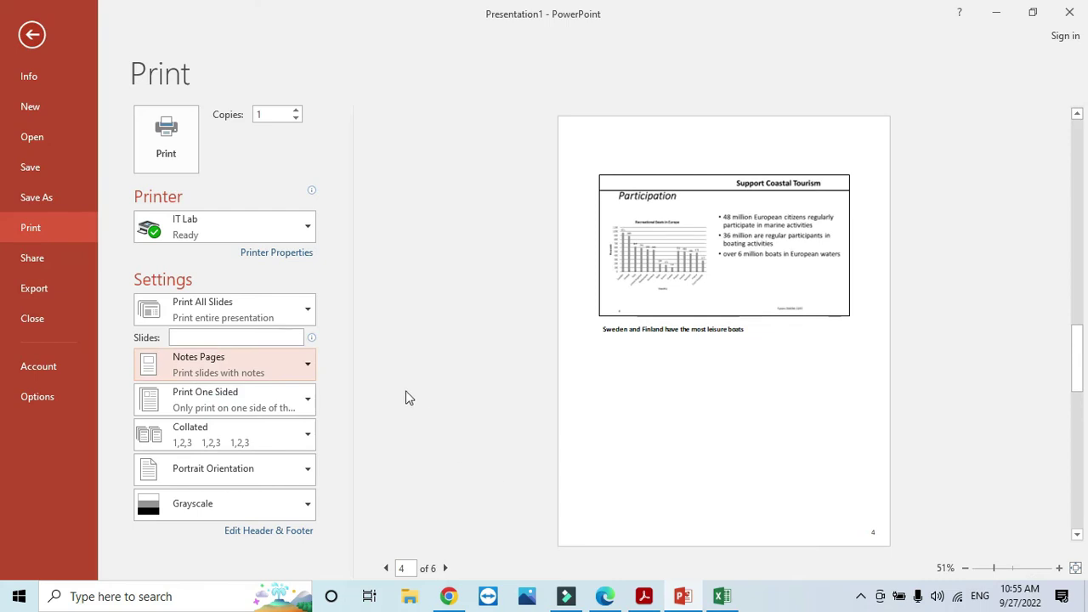
# Step: Choose 6 Slides Horizontal handouts as the print layout
pyautogui.click(310, 314)
pyautogui.click(311, 316)
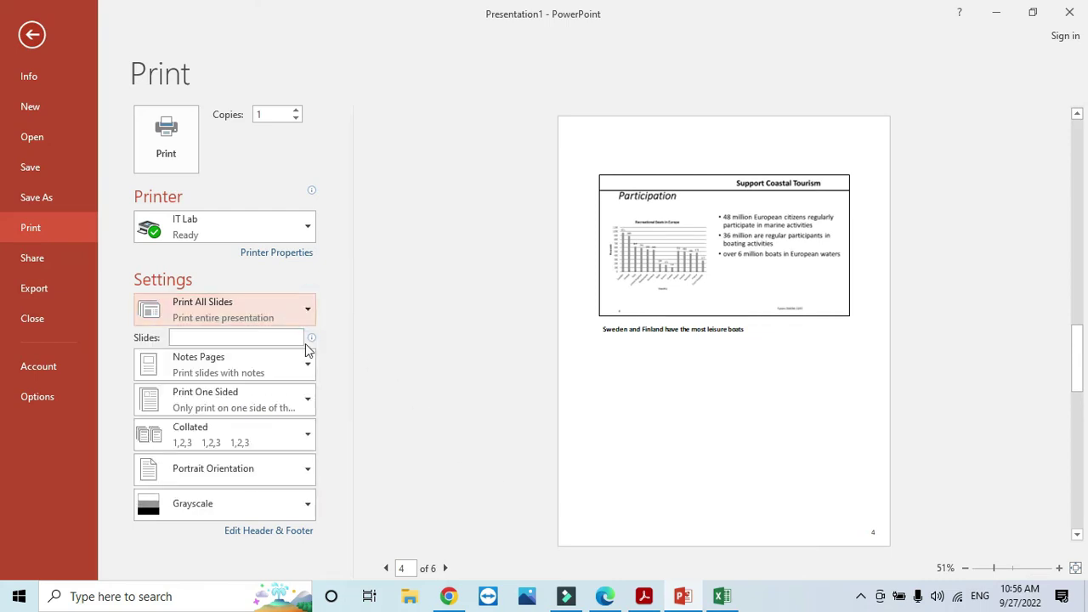
pyautogui.click(307, 368)
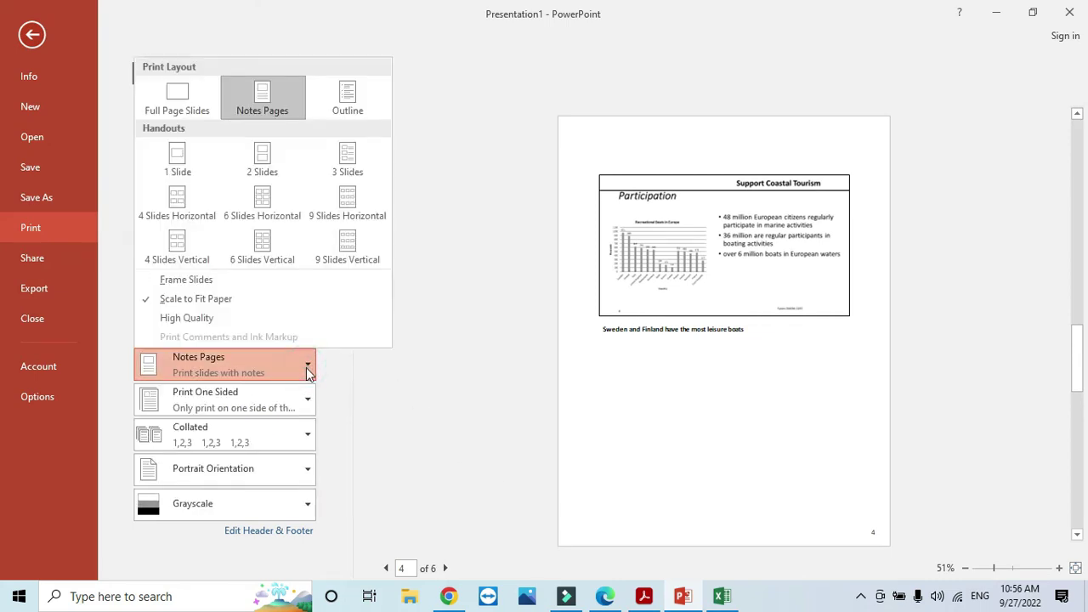
pyautogui.click(262, 204)
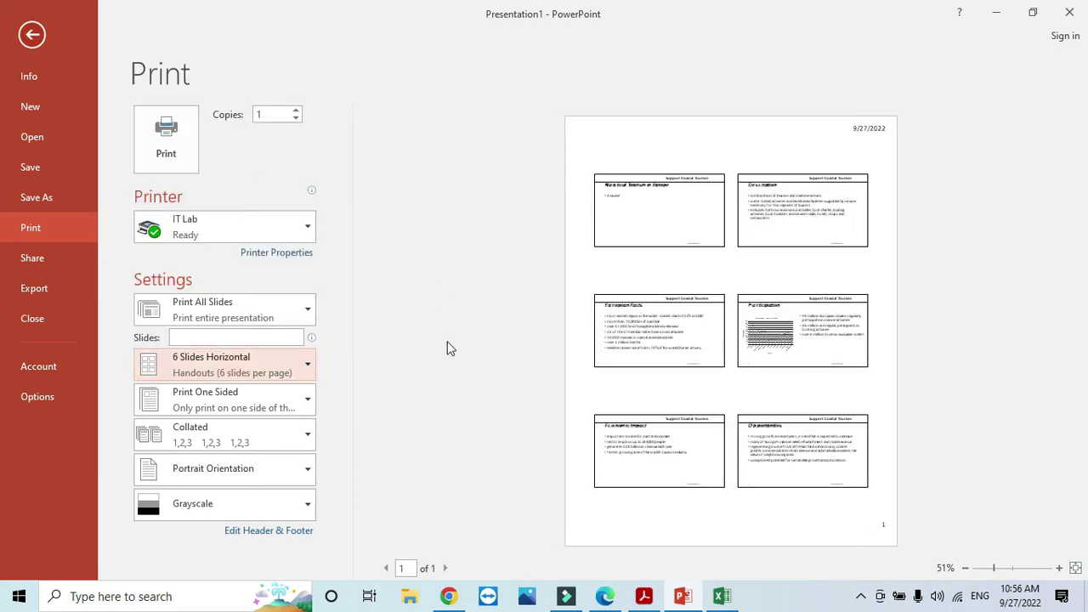
pyautogui.click(643, 596)
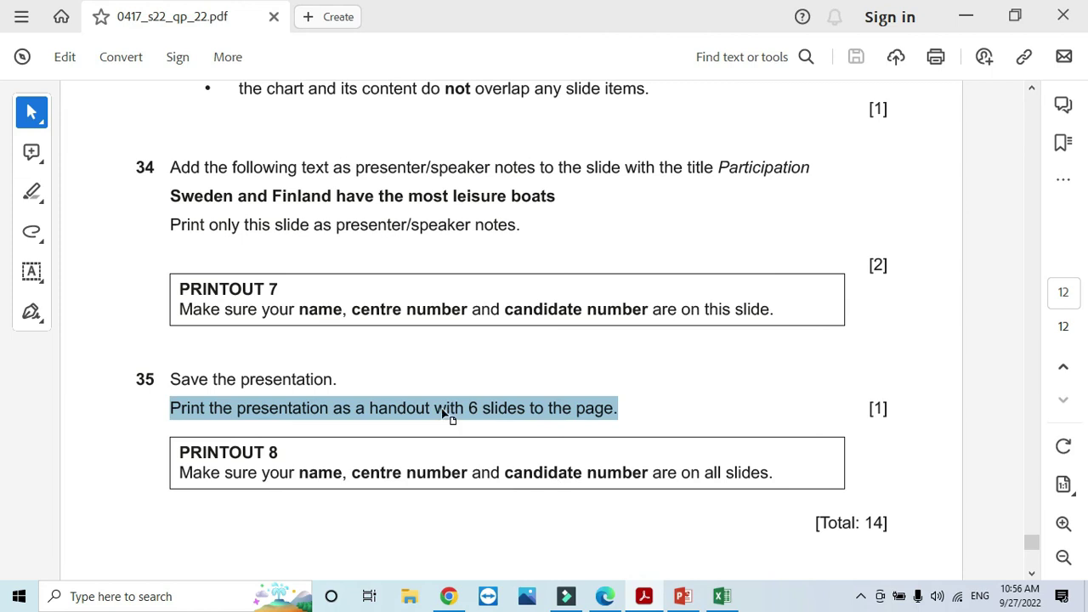
pyautogui.scroll(-5, 441, 410)
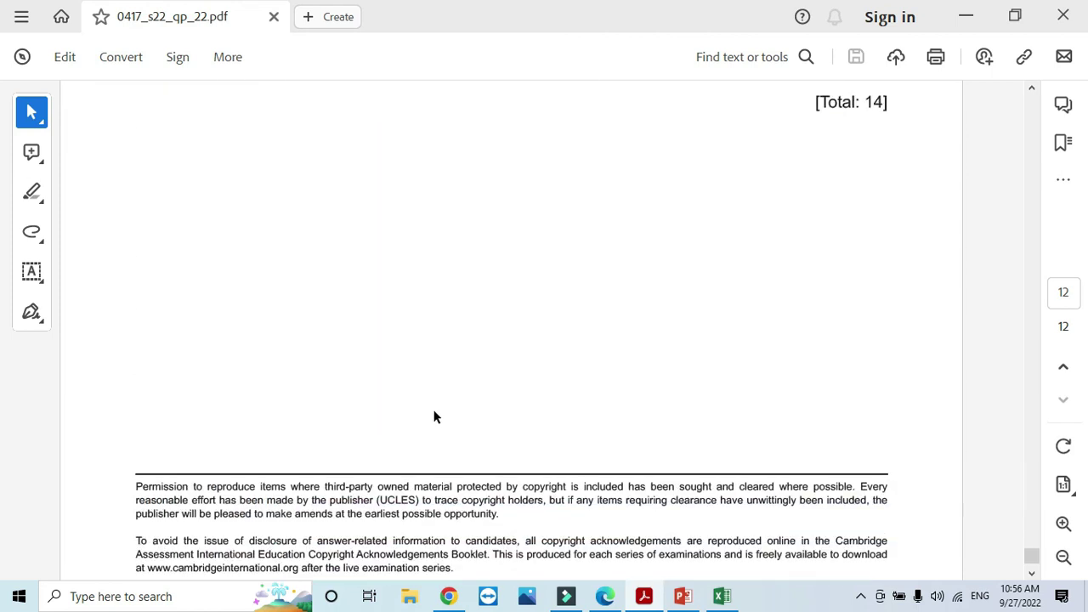
pyautogui.scroll(5, 434, 416)
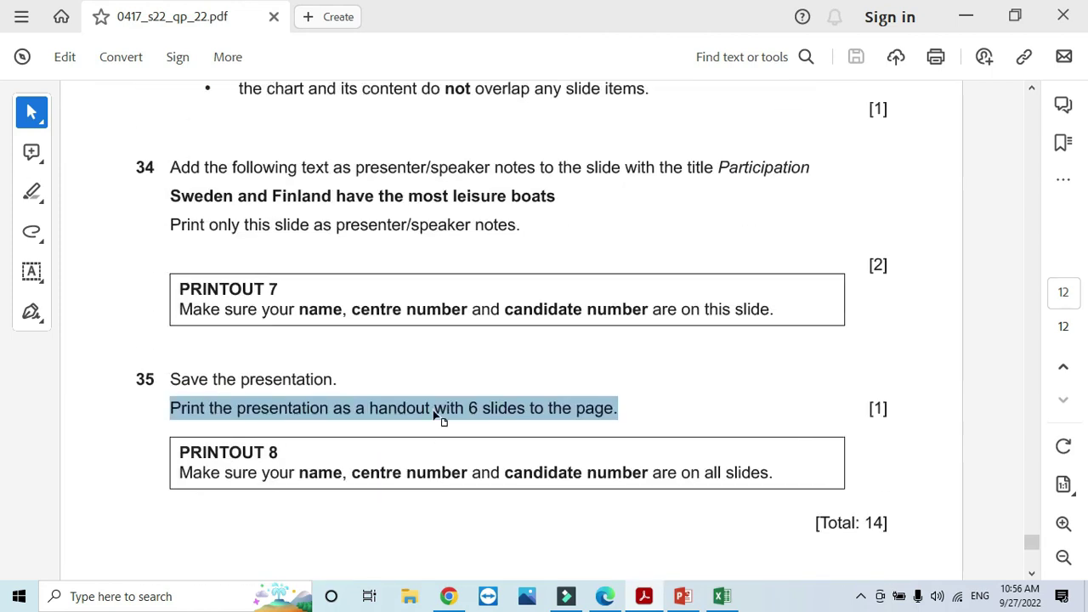